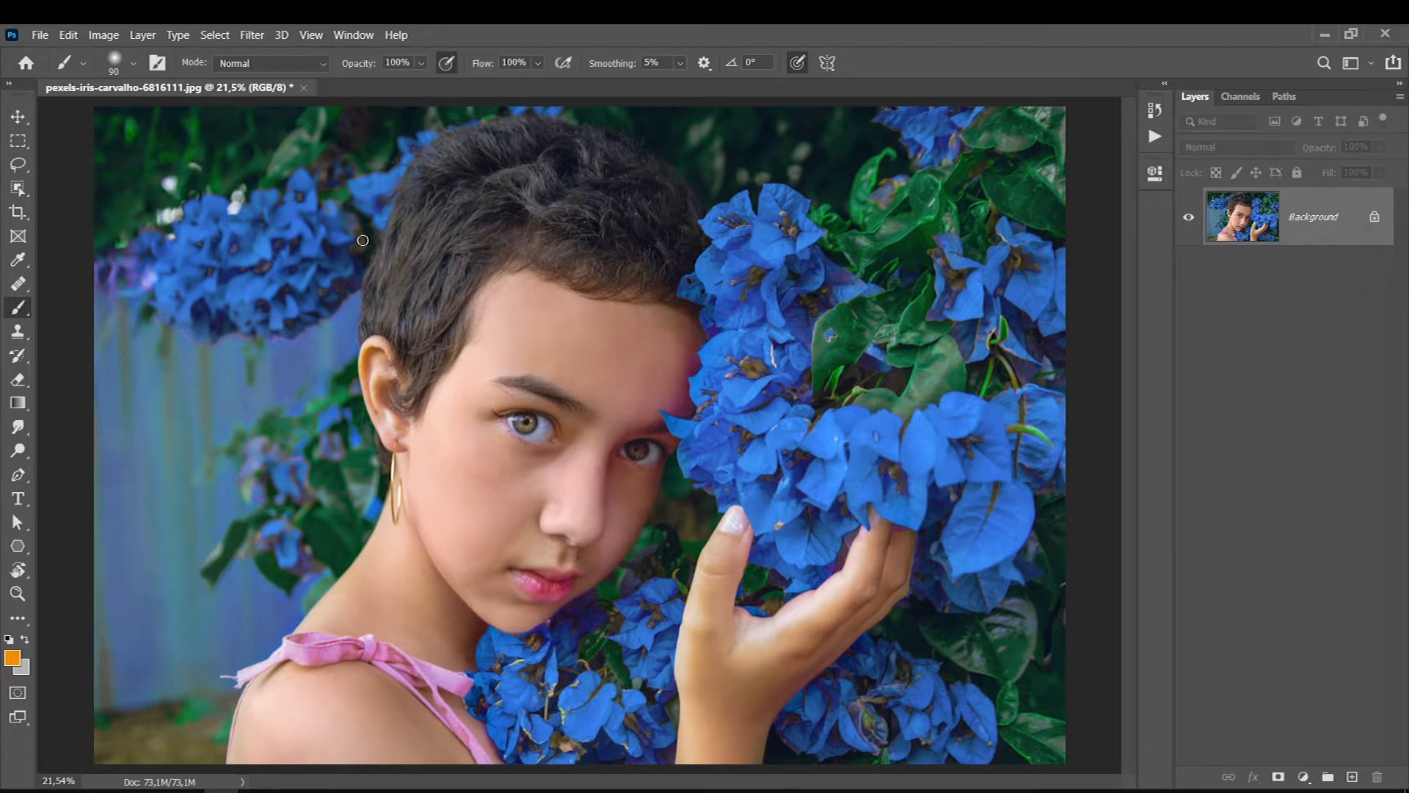
# - Add a new layer, paint two crossing brush strokes over the background beside the subject, and undo both strokes
pyautogui.hotkey('ctrl', 'shift', 'alt', 'n')
pyautogui.moveTo(308, 312); pyautogui.dragTo(114, 602)
pyautogui.moveTo(154, 365); pyautogui.dragTo(323, 554)
pyautogui.hotkey('ctrl', 'z')
pyautogui.hotkey('ctrl', 'shift', 'z')
pyautogui.hotkey('ctrl', 'z')
pyautogui.hotkey('ctrl', 'z')
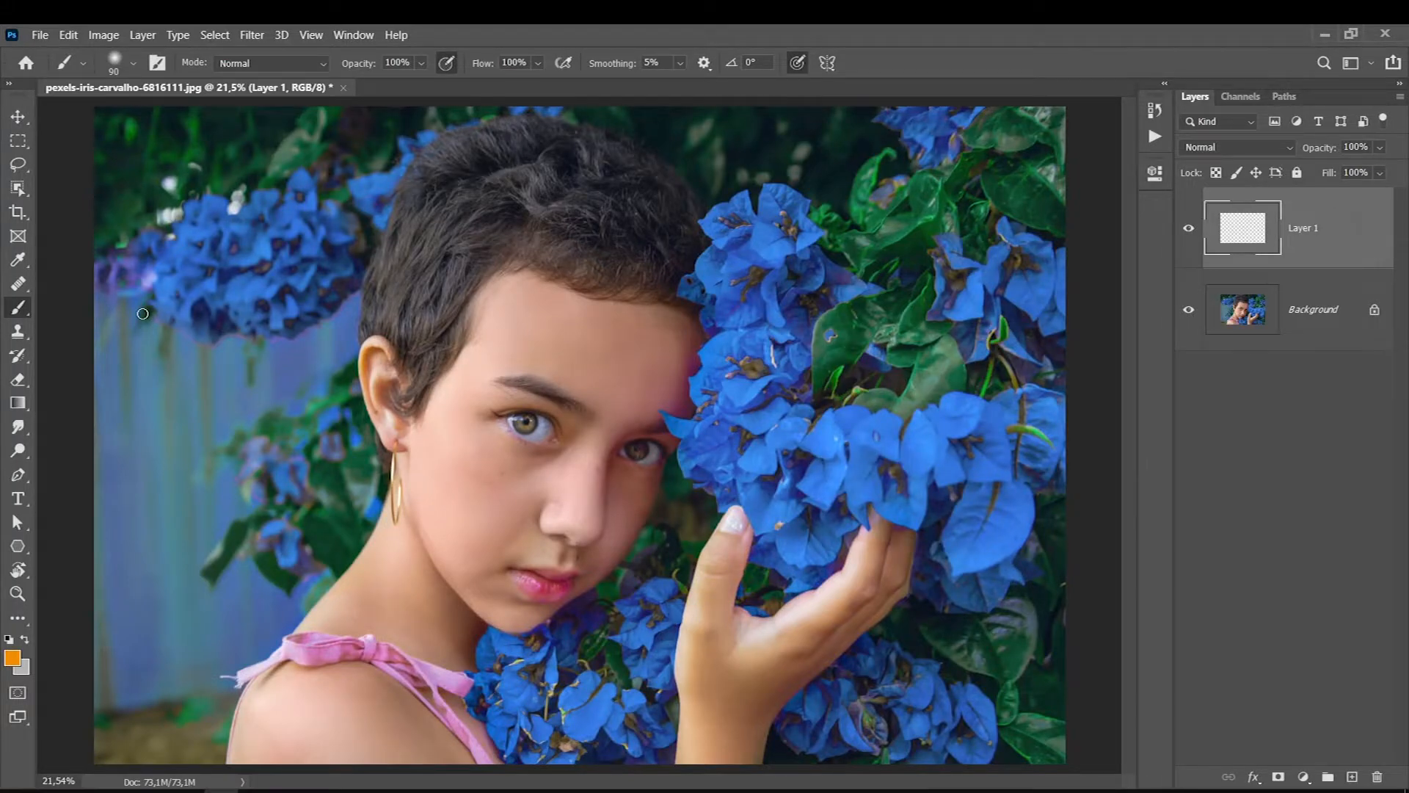
# - Use the Crop tool to shift the photo left within the same frame, leaving a blank strip along its right edge
pyautogui.press('c')
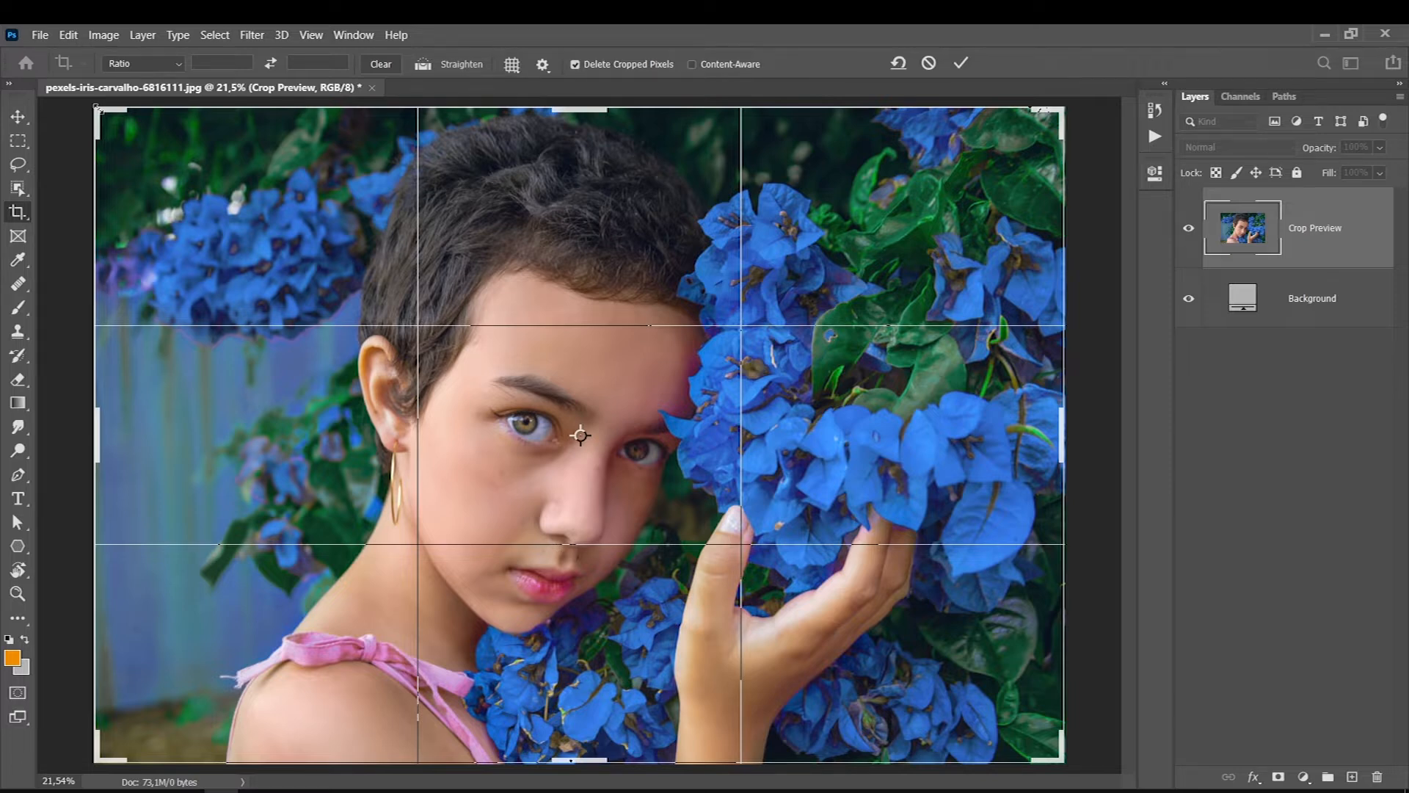
pyautogui.hotkey('ctrl', '-')
pyautogui.hotkey('ctrl', '-')
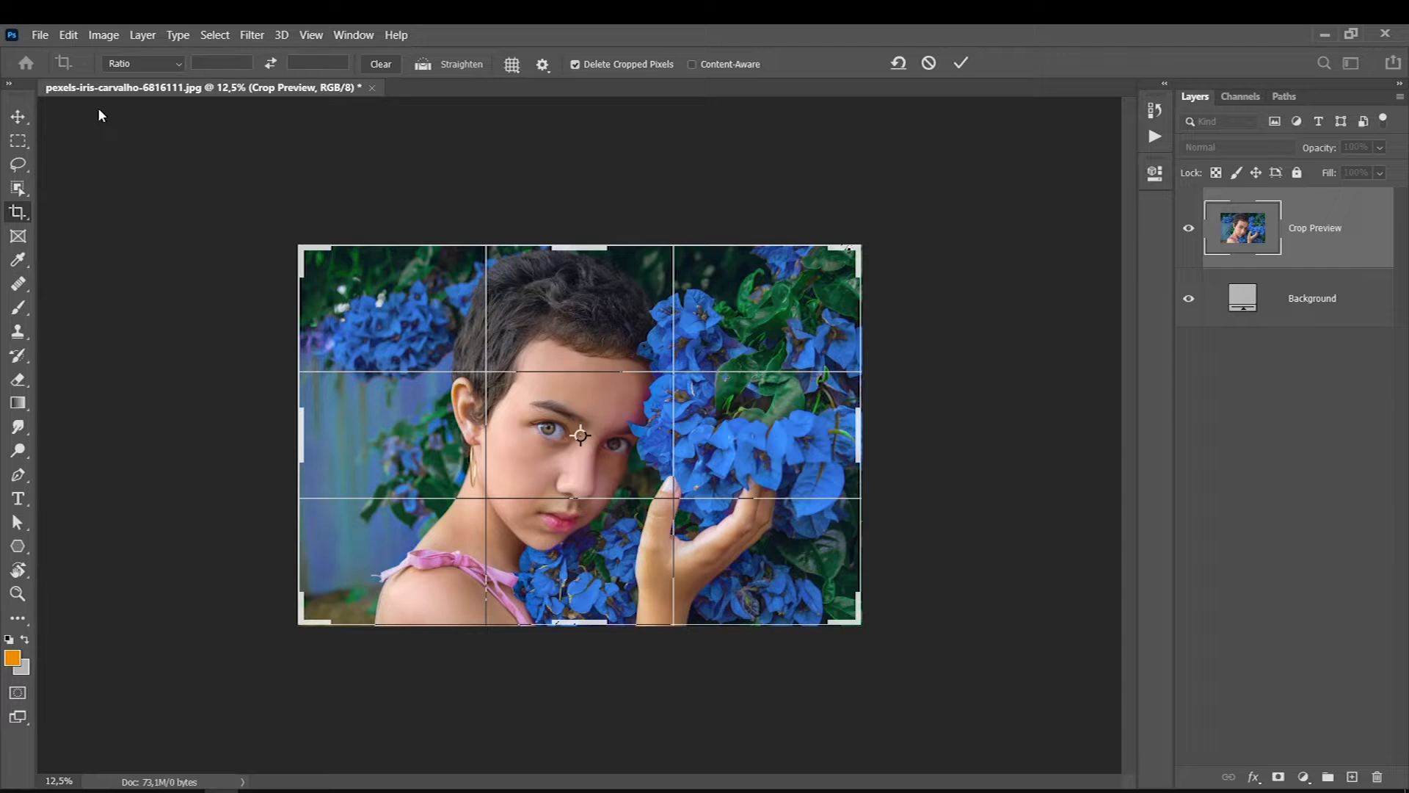
pyautogui.moveTo(383, 572)
pyautogui.mouseDown()
pyautogui.moveTo(342, 579)
pyautogui.moveTo(365, 573)
pyautogui.mouseUp()
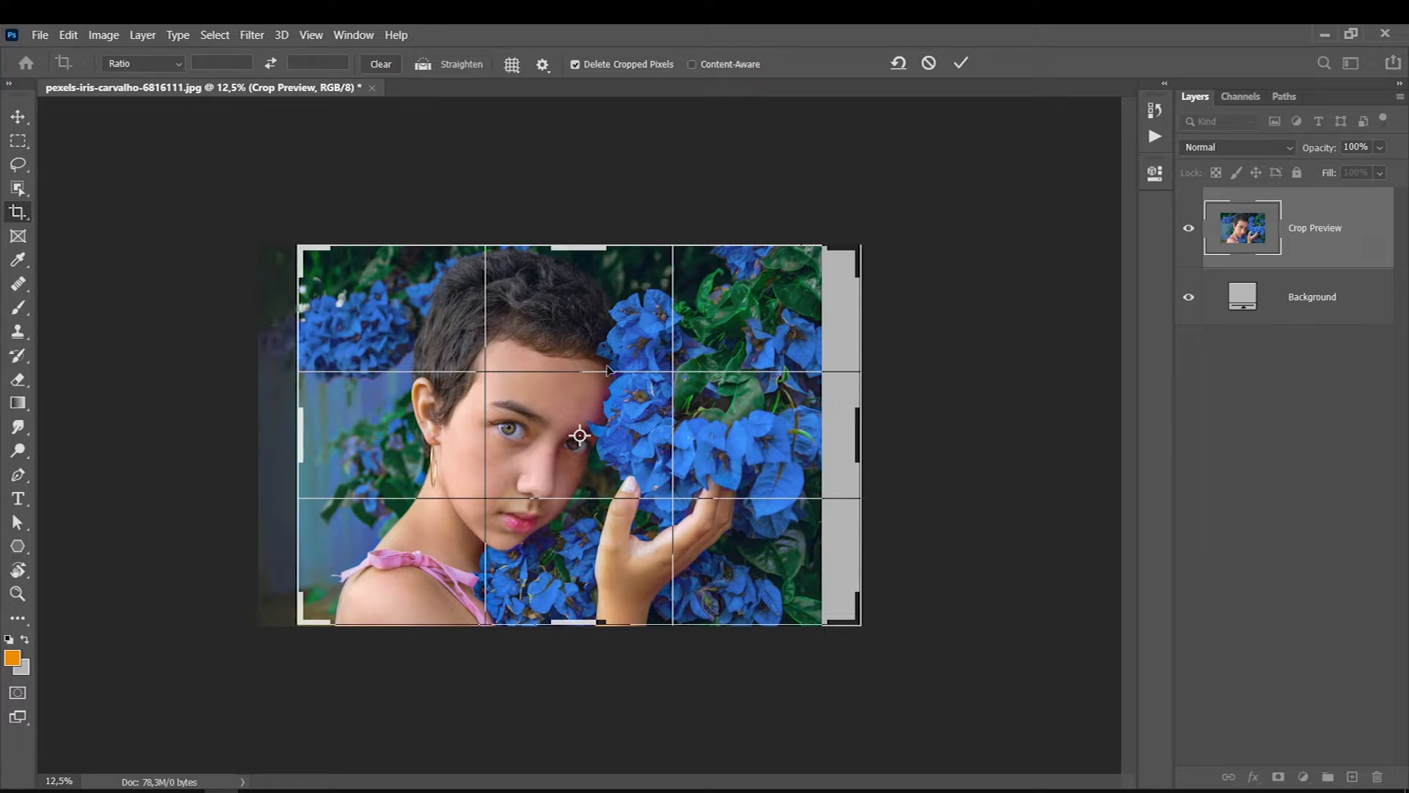
pyautogui.moveTo(397, 544); pyautogui.dragTo(410, 552)
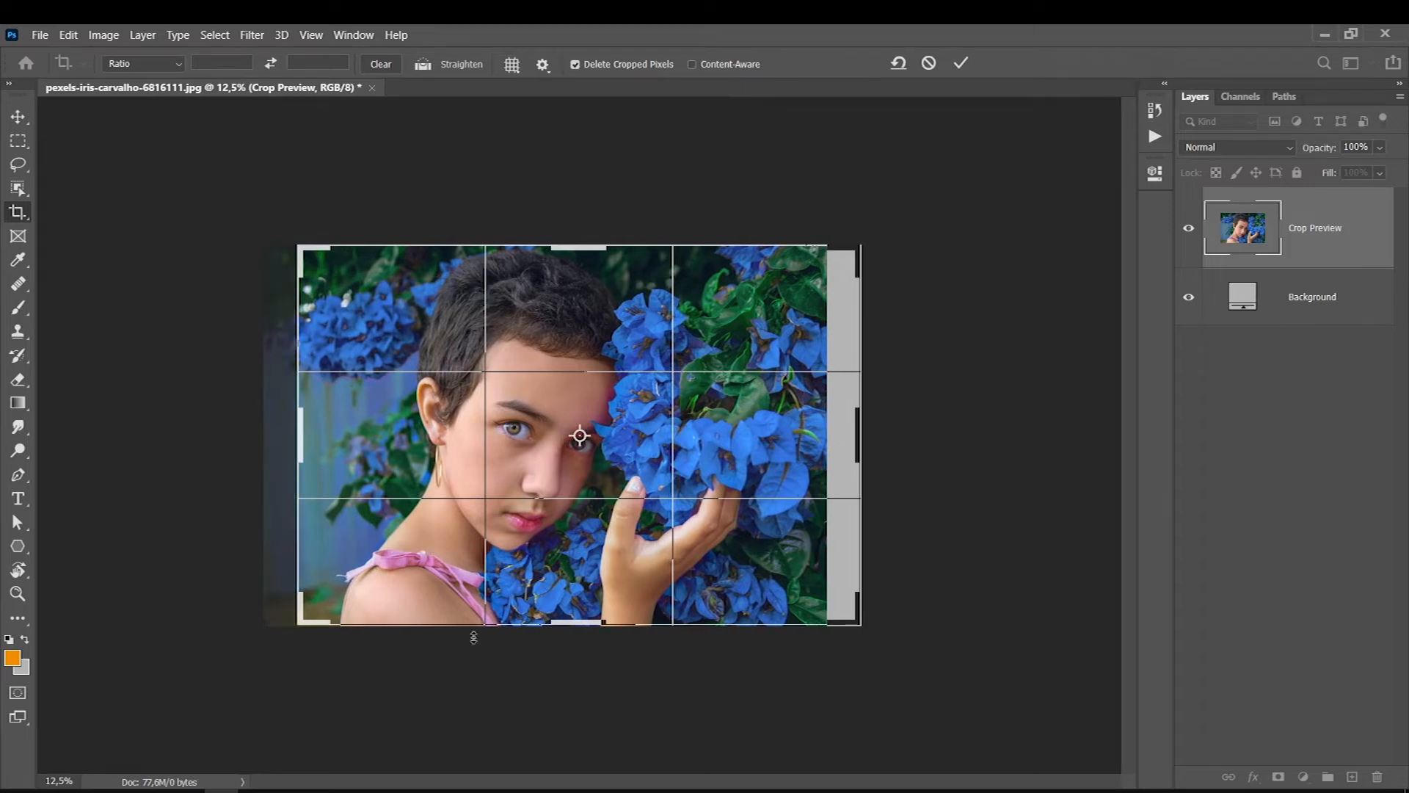
pyautogui.moveTo(377, 521); pyautogui.dragTo(375, 523)
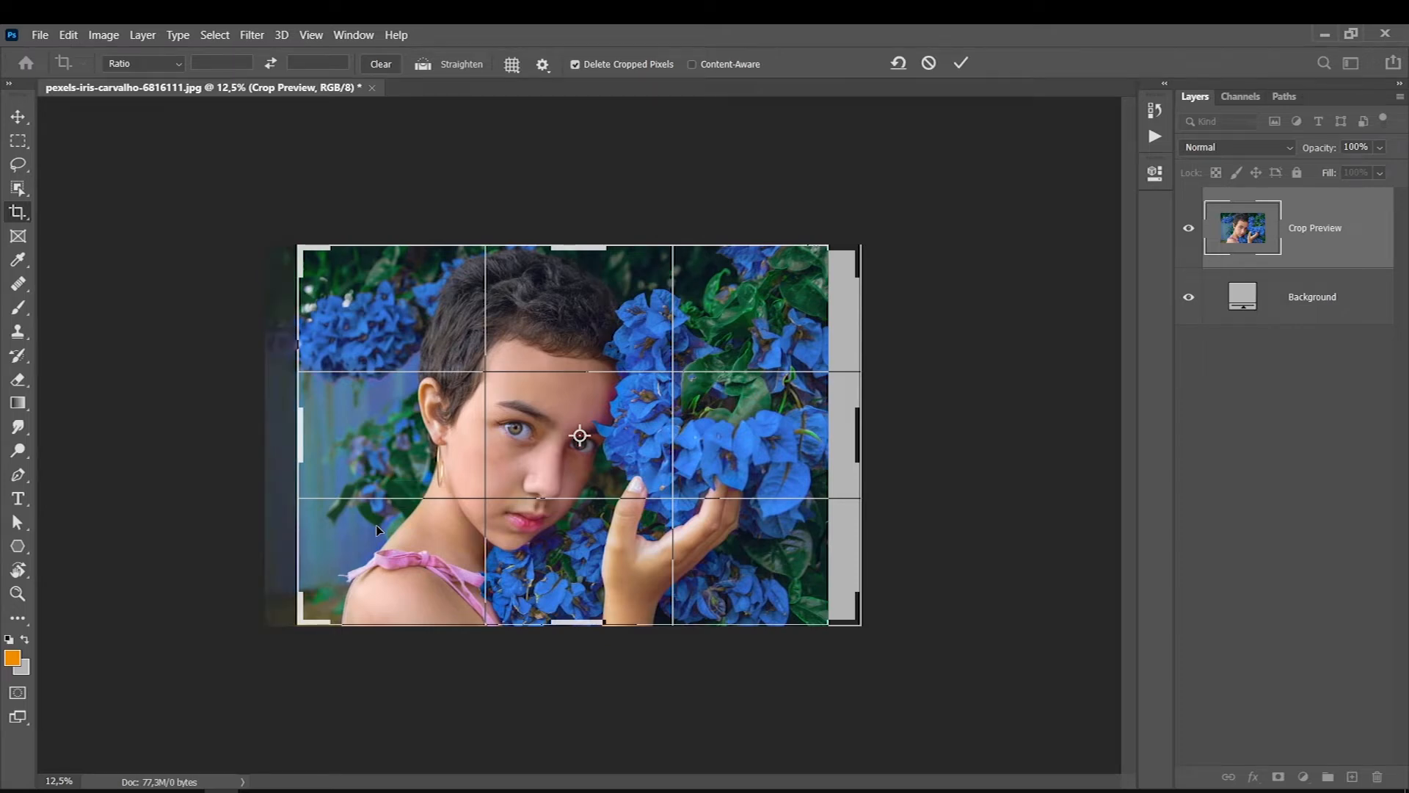
pyautogui.press('Return')
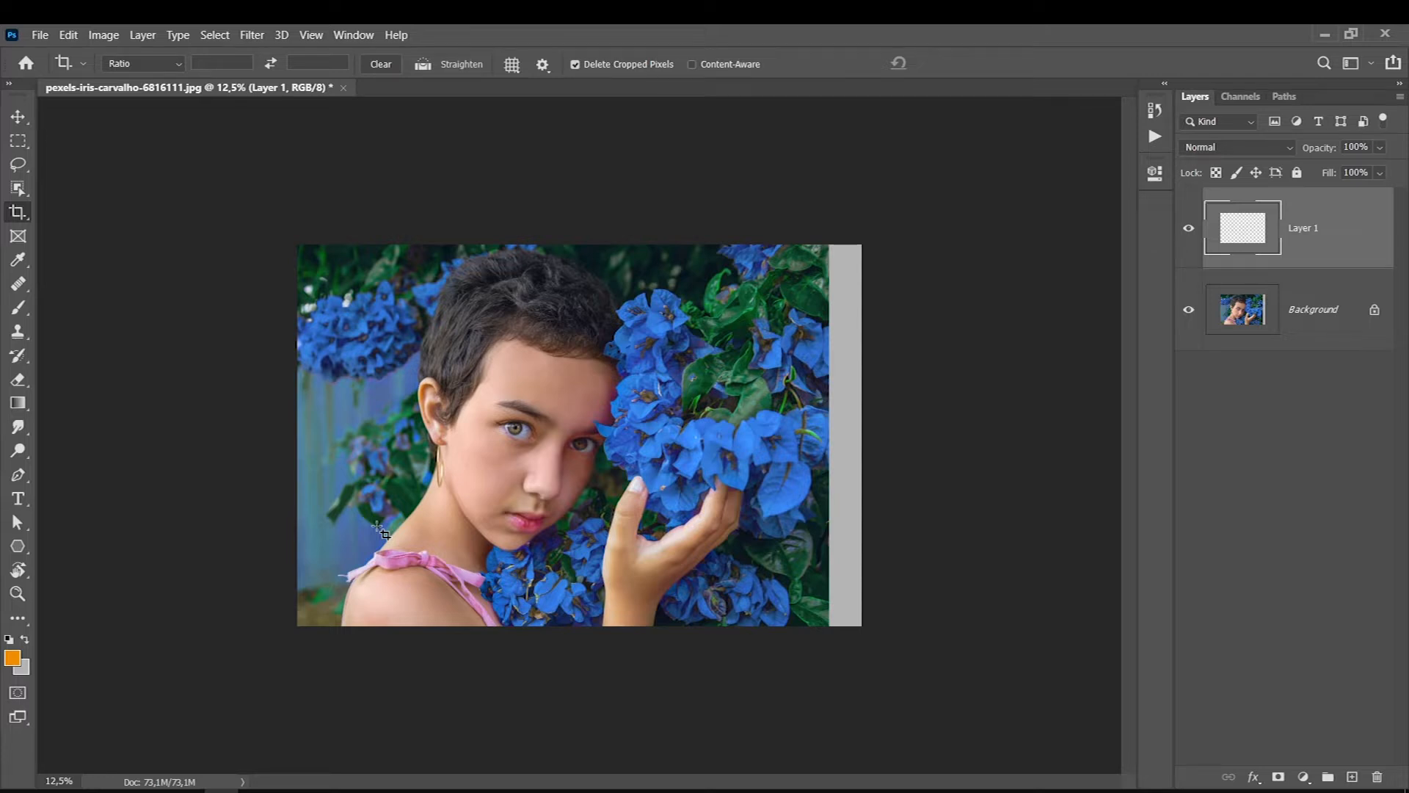
pyautogui.click(22, 145)
pyautogui.moveTo(952, 241); pyautogui.dragTo(736, 690)
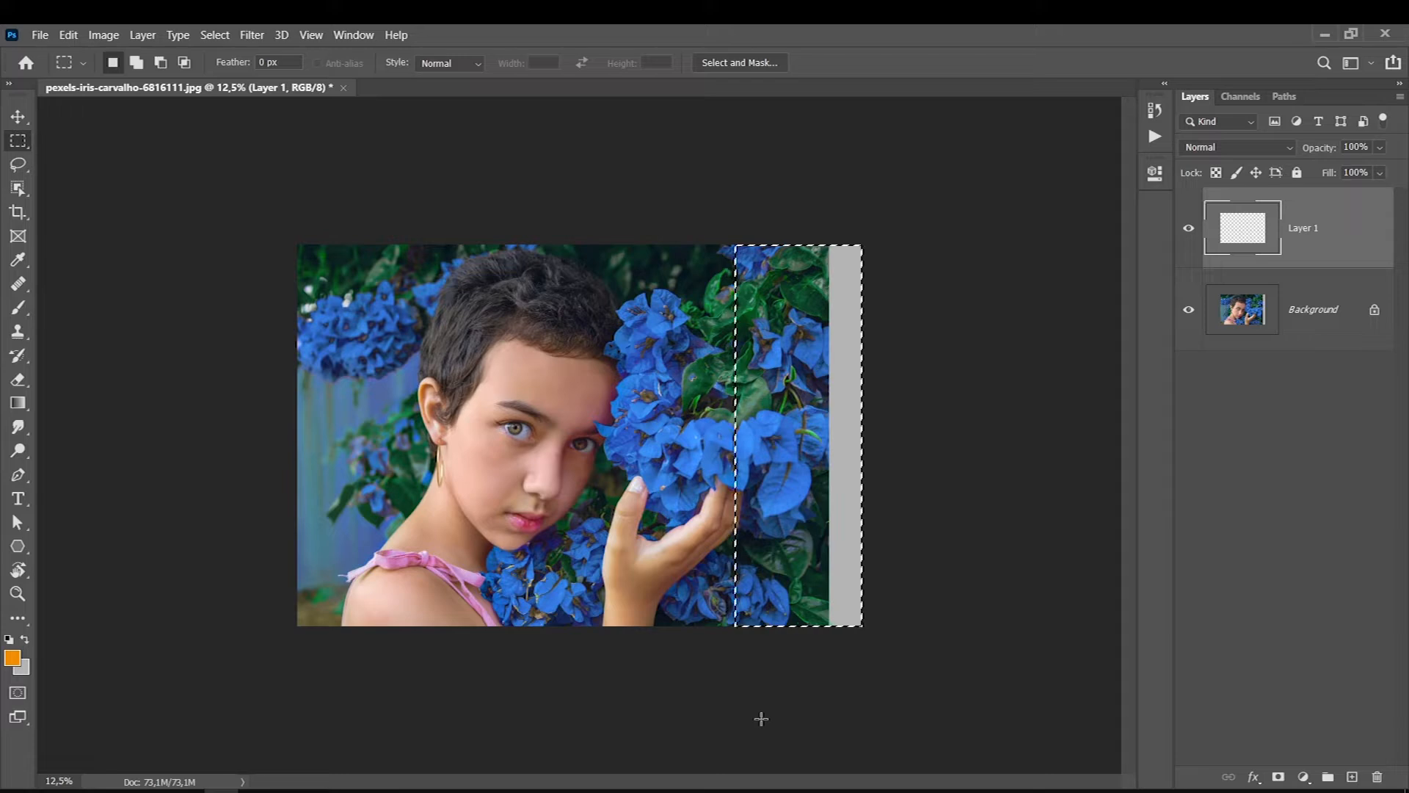
pyautogui.click(800, 528)
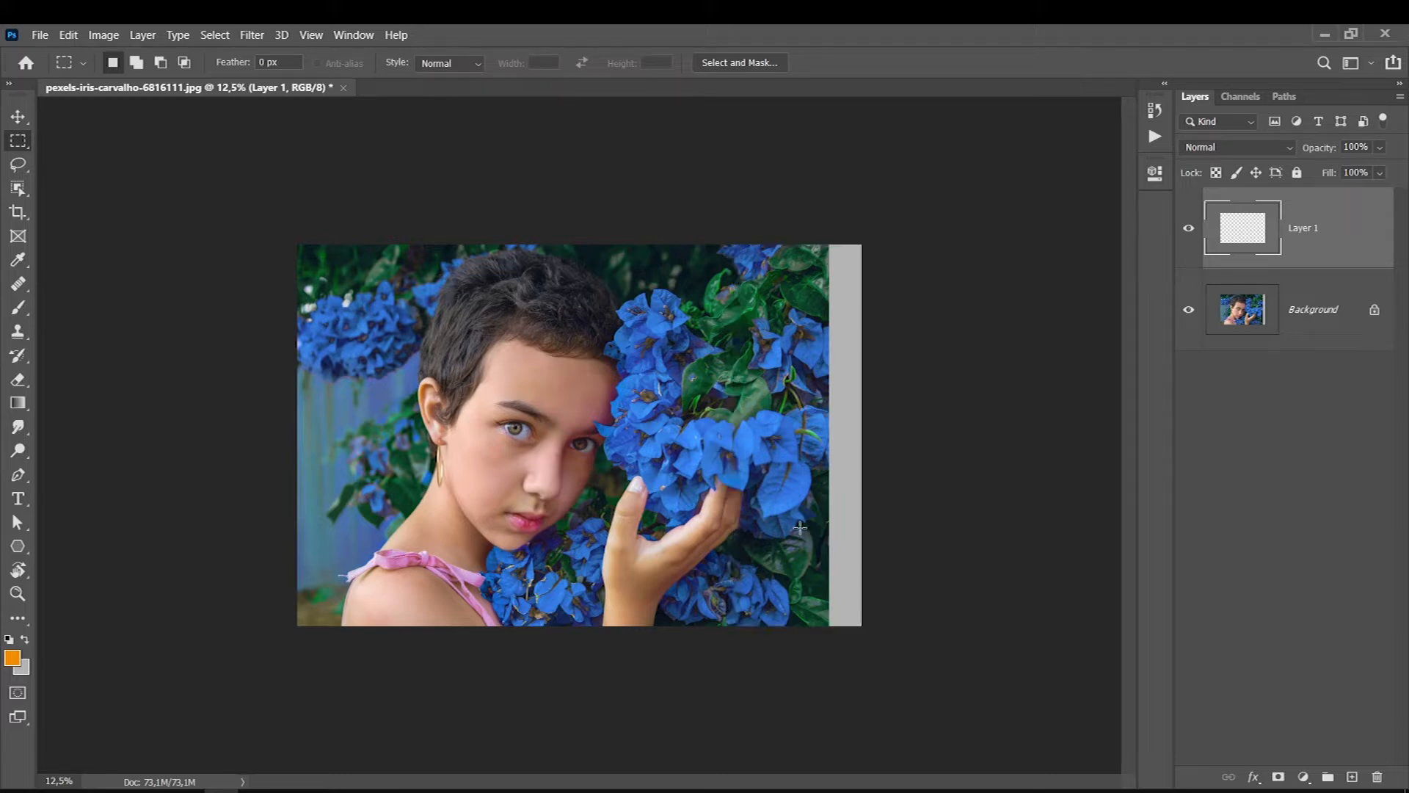
pyautogui.hotkey('ctrl', '0')
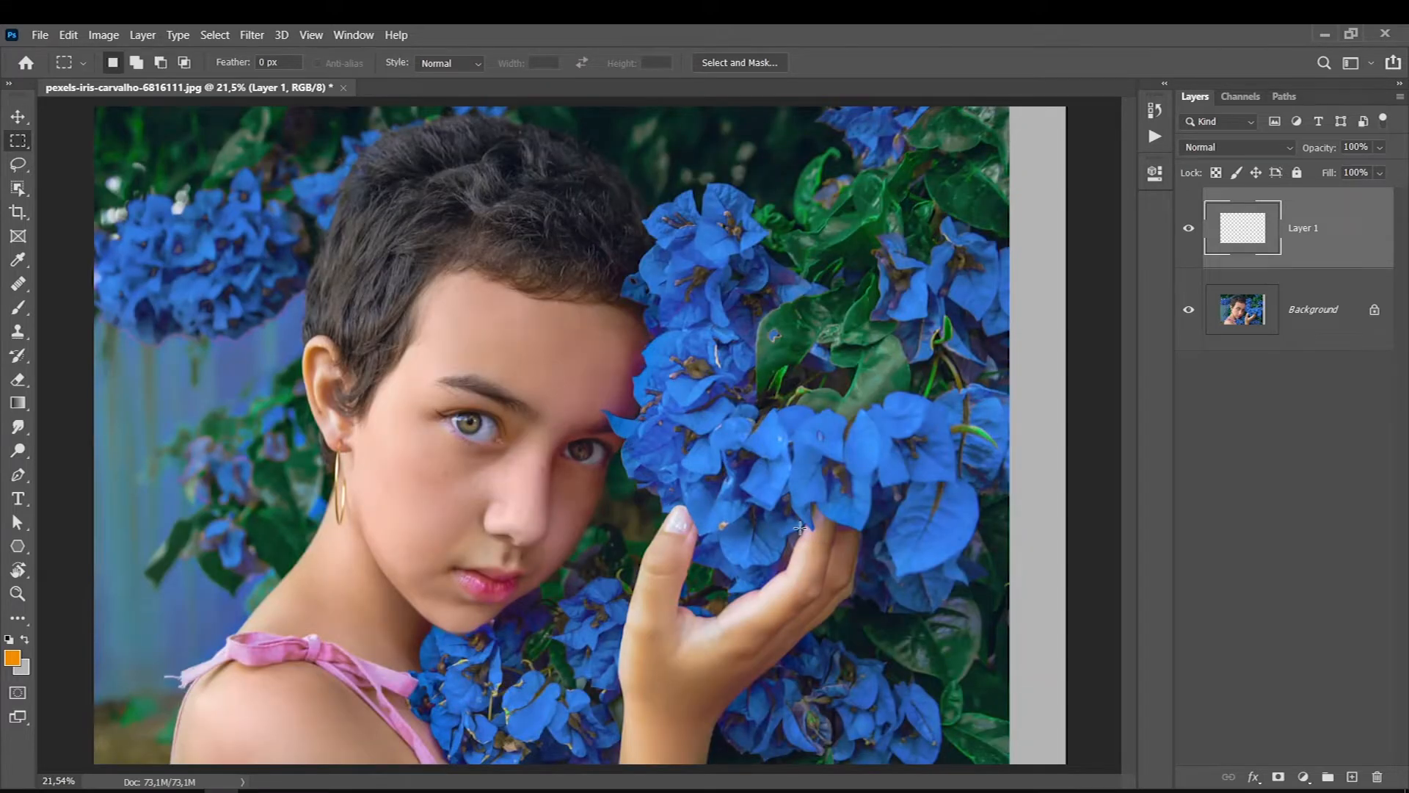
pyautogui.hotkey('ctrl', '-')
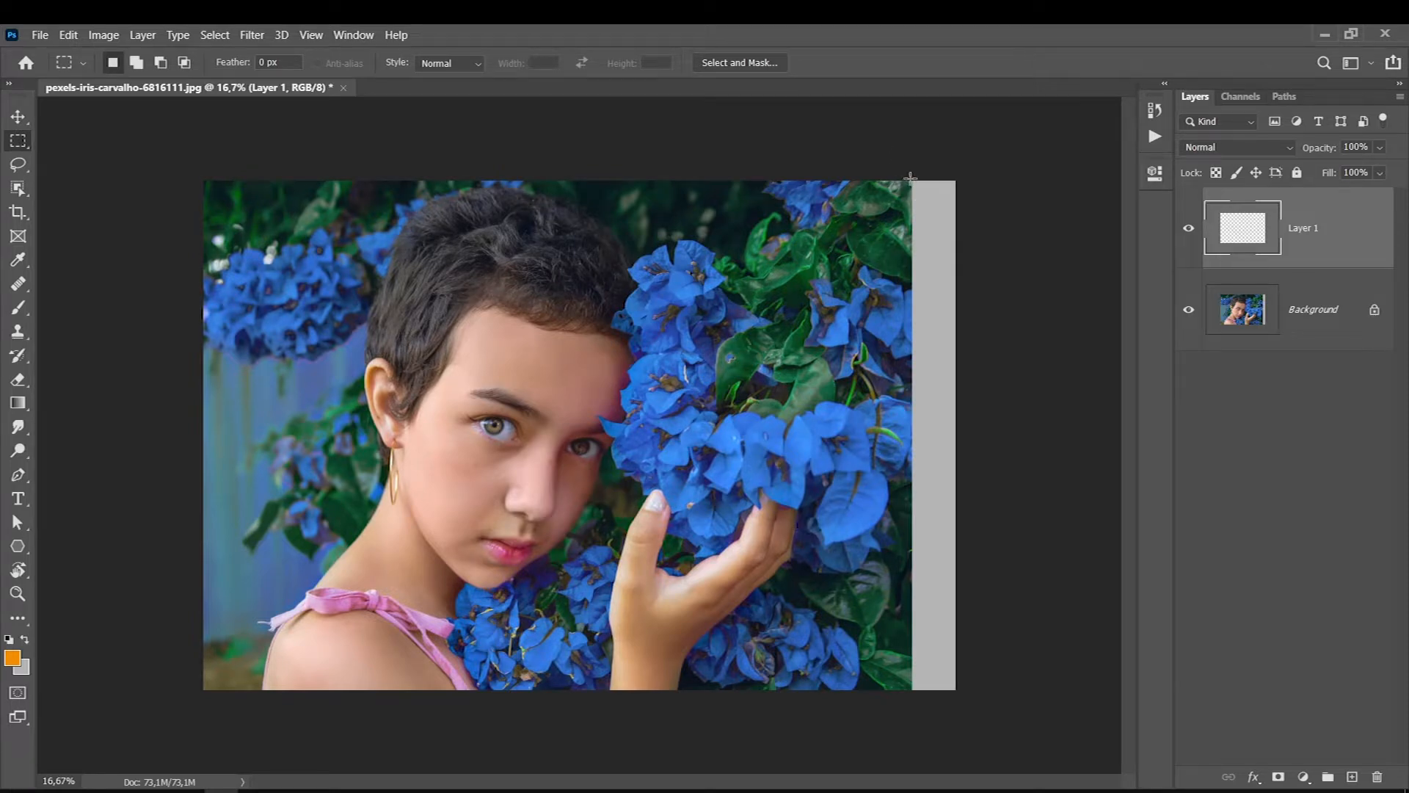
pyautogui.moveTo(912, 178); pyautogui.dragTo(878, 382)
pyautogui.hotkey('ctrl', 'd')
# - On the Background layer, marquee-select the flower strip beside the blank area, stretch it to the canvas edge with Content-Aware Scale, and deselect
pyautogui.click(1285, 319)
pyautogui.moveTo(912, 178); pyautogui.dragTo(798, 702)
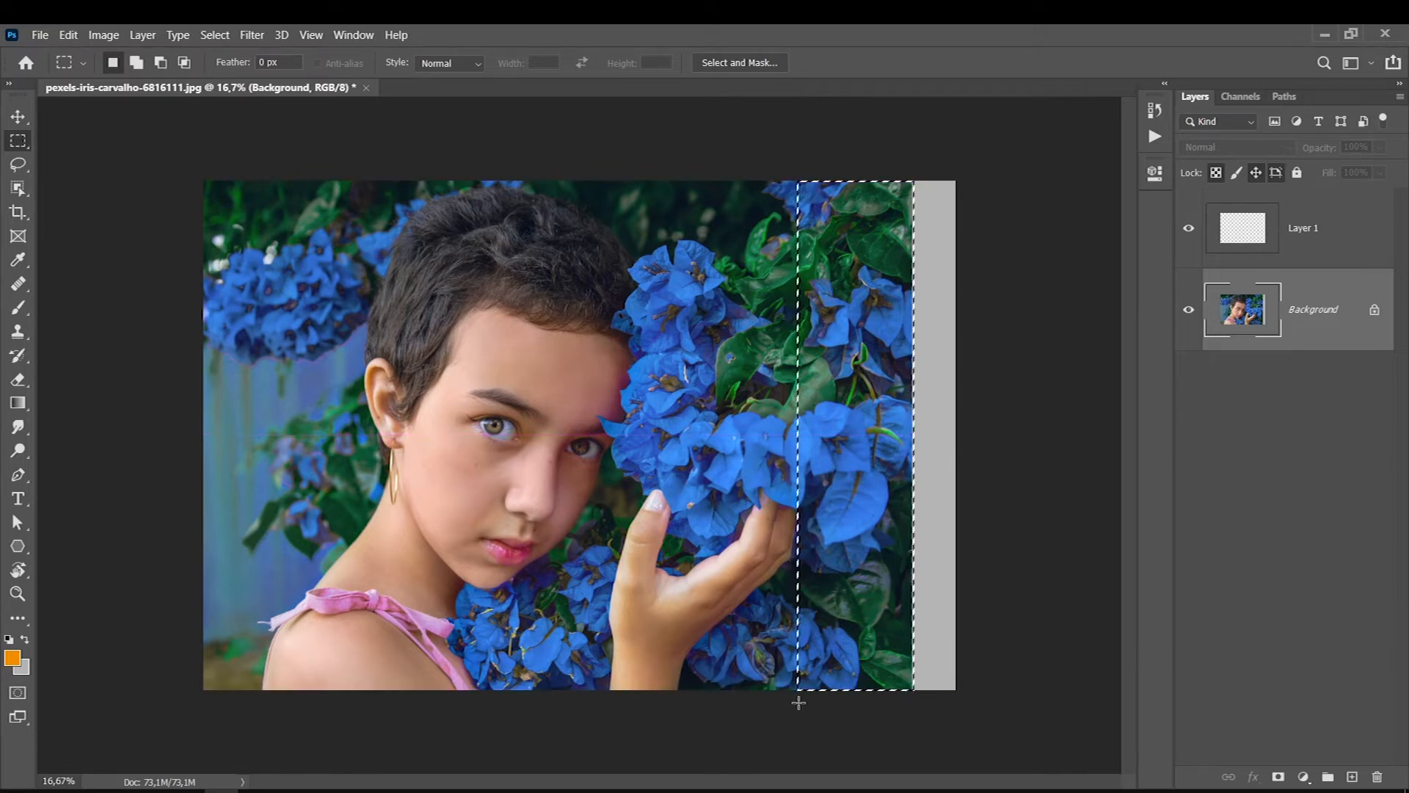
pyautogui.click(73, 36)
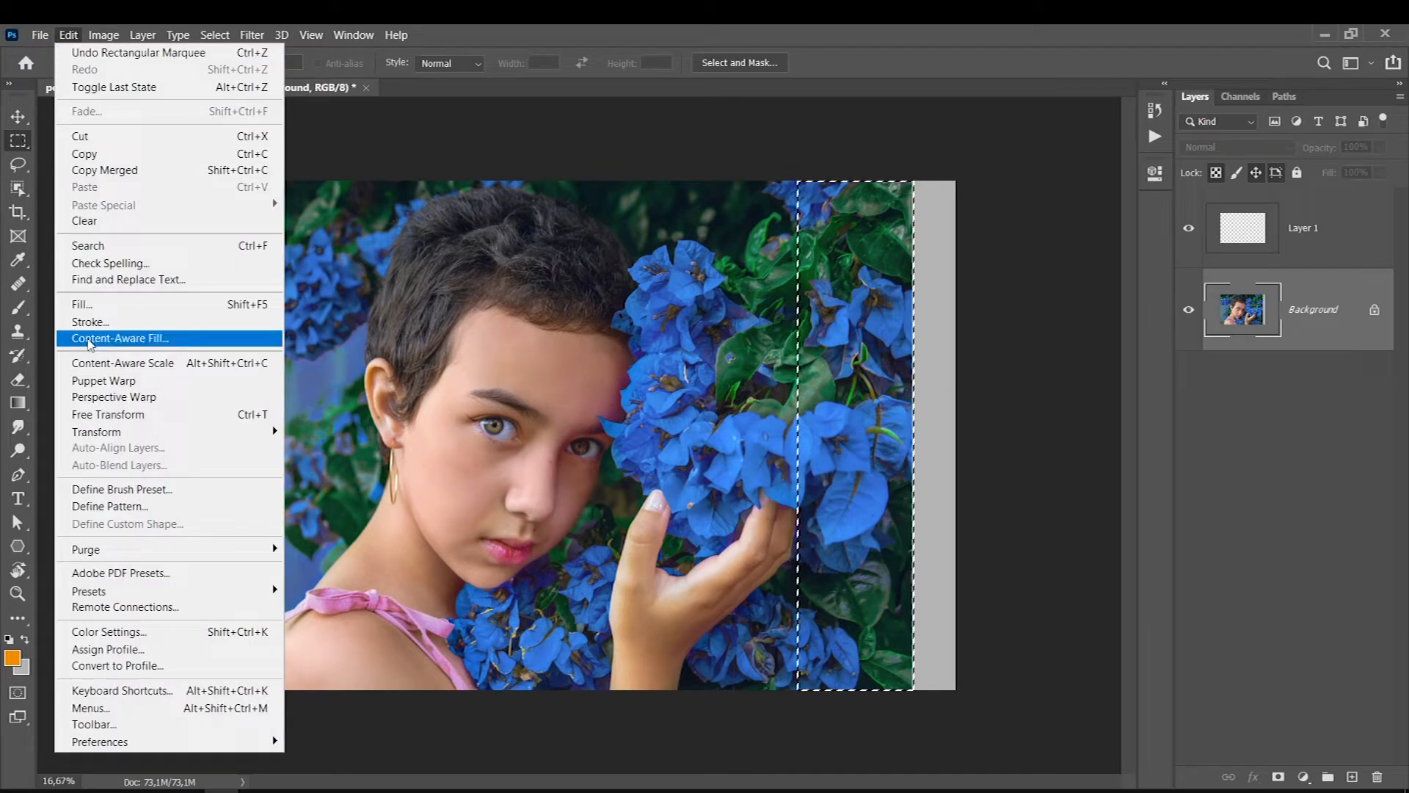
pyautogui.click(89, 365)
pyautogui.moveTo(913, 436); pyautogui.dragTo(955, 434)
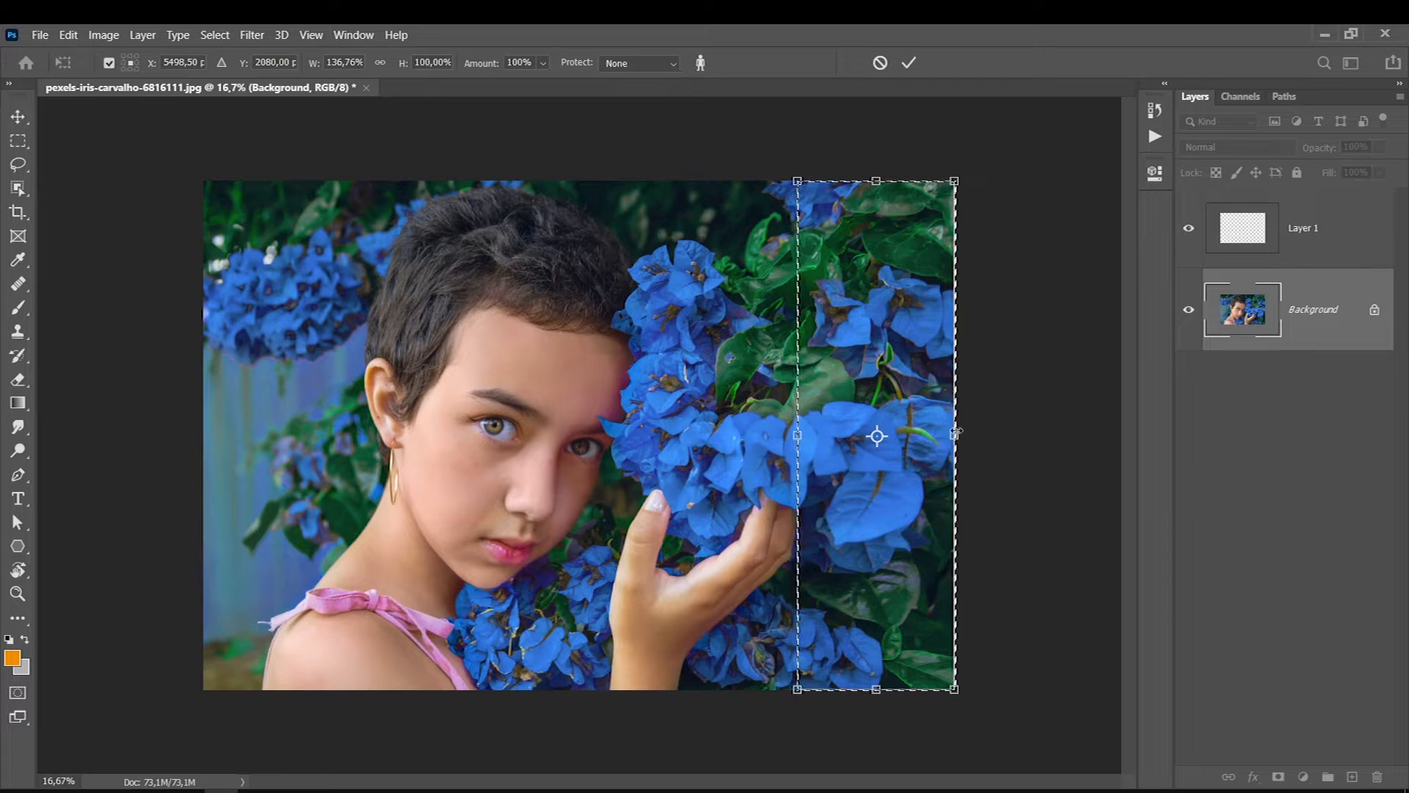
pyautogui.moveTo(955, 435); pyautogui.dragTo(955, 434)
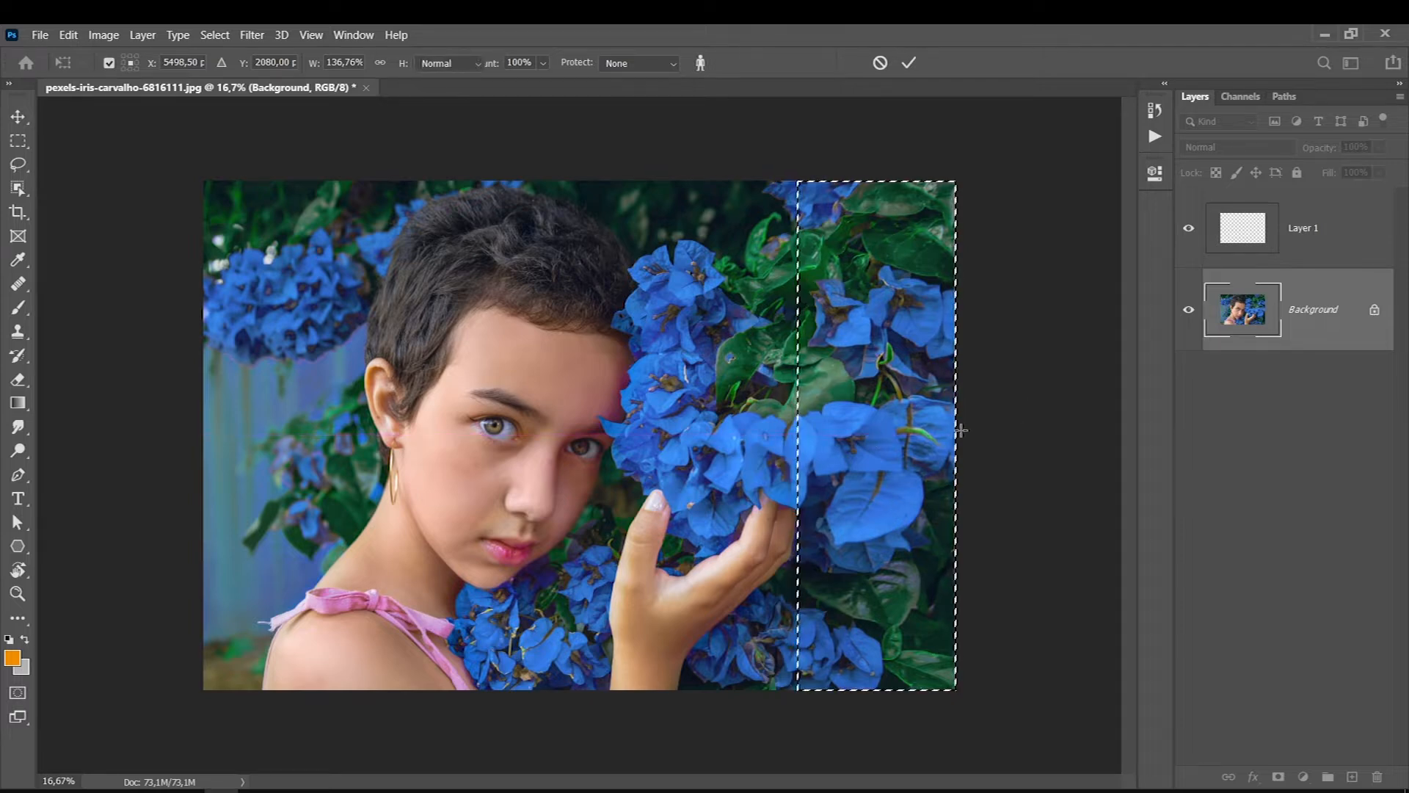
pyautogui.press('Return')
pyautogui.hotkey('ctrl', 'd')
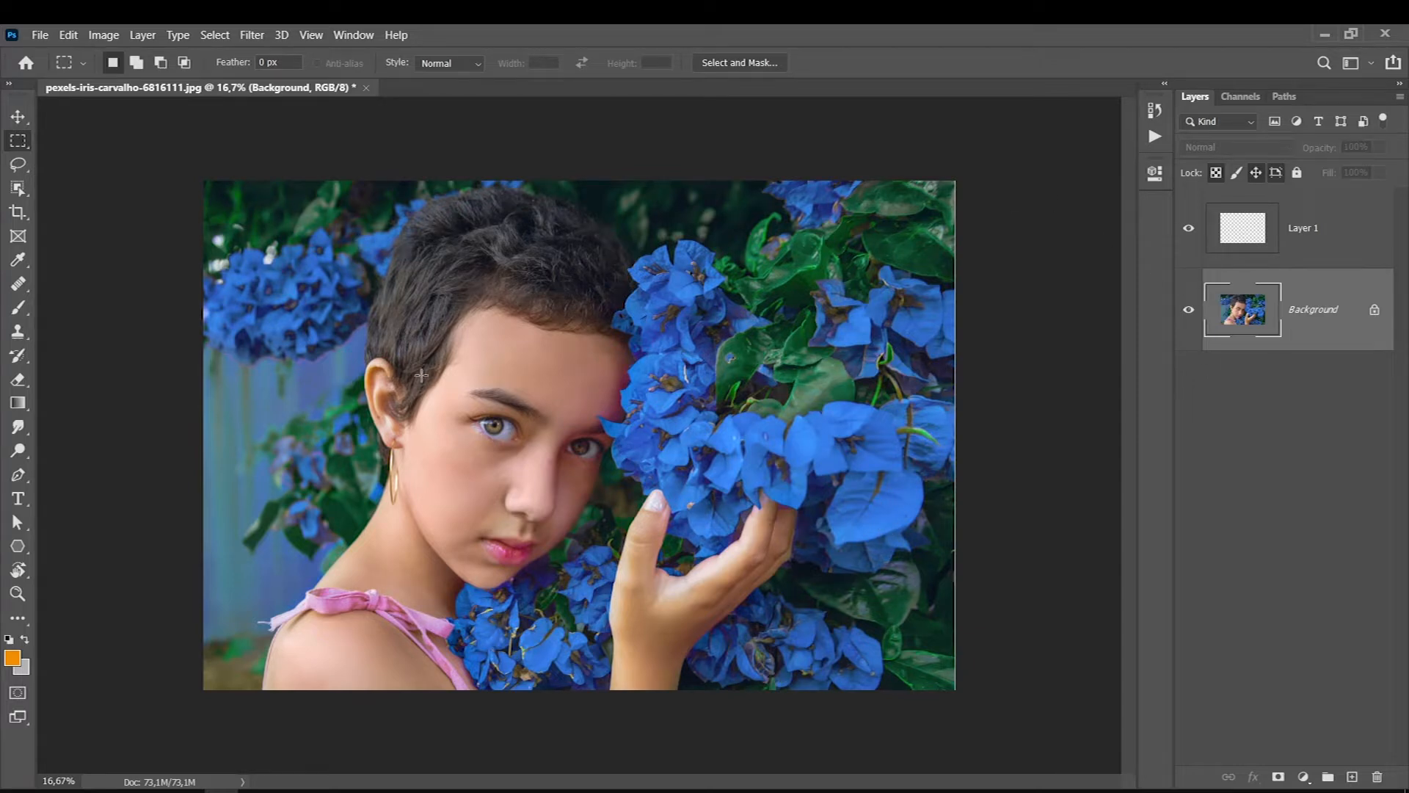
# - Open Liquify on the Background layer and slim the large stretched blue petal with the Forward Warp brush at size 700
pyautogui.click(253, 37)
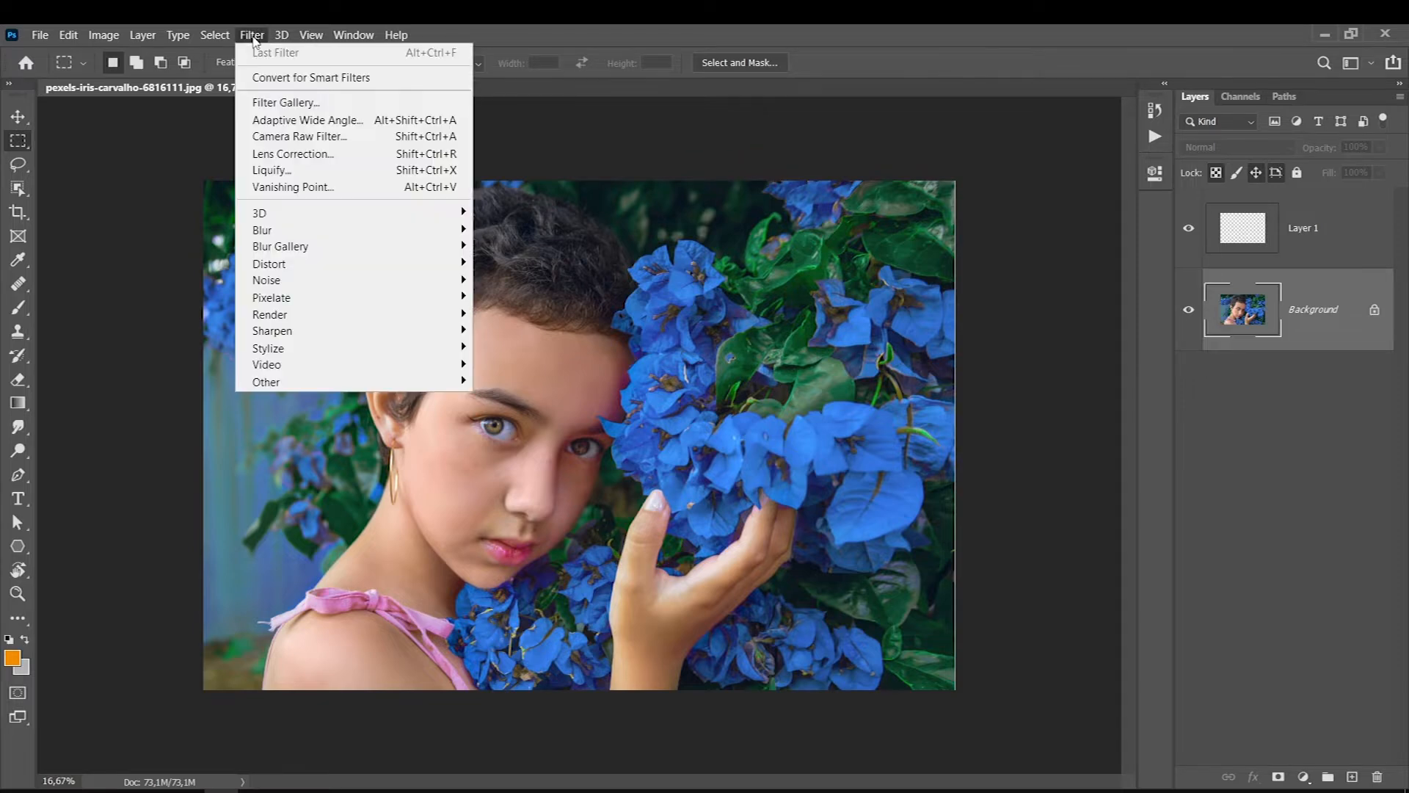
pyautogui.click(264, 170)
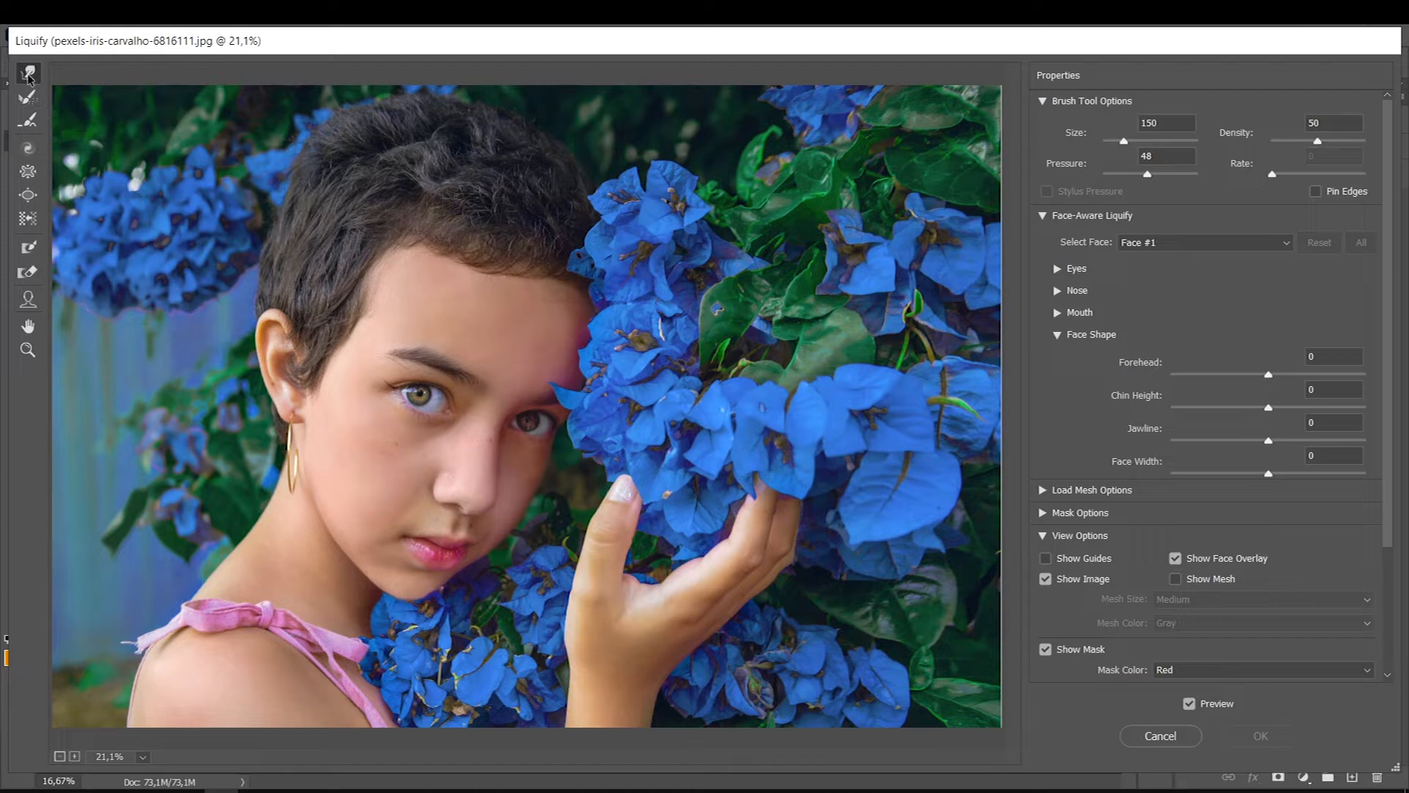
pyautogui.press(']')
pyautogui.press(']')
pyautogui.press(']')
pyautogui.press(']')
pyautogui.press(']')
pyautogui.press(']')
pyautogui.press(']')
pyautogui.press(']')
pyautogui.press(']')
pyautogui.press(']')
pyautogui.press(']')
pyautogui.press('[')
pyautogui.press('[')
pyautogui.press('[')
pyautogui.press('[')
pyautogui.press('[')
pyautogui.press('[')
pyautogui.press(']')
pyautogui.press(']')
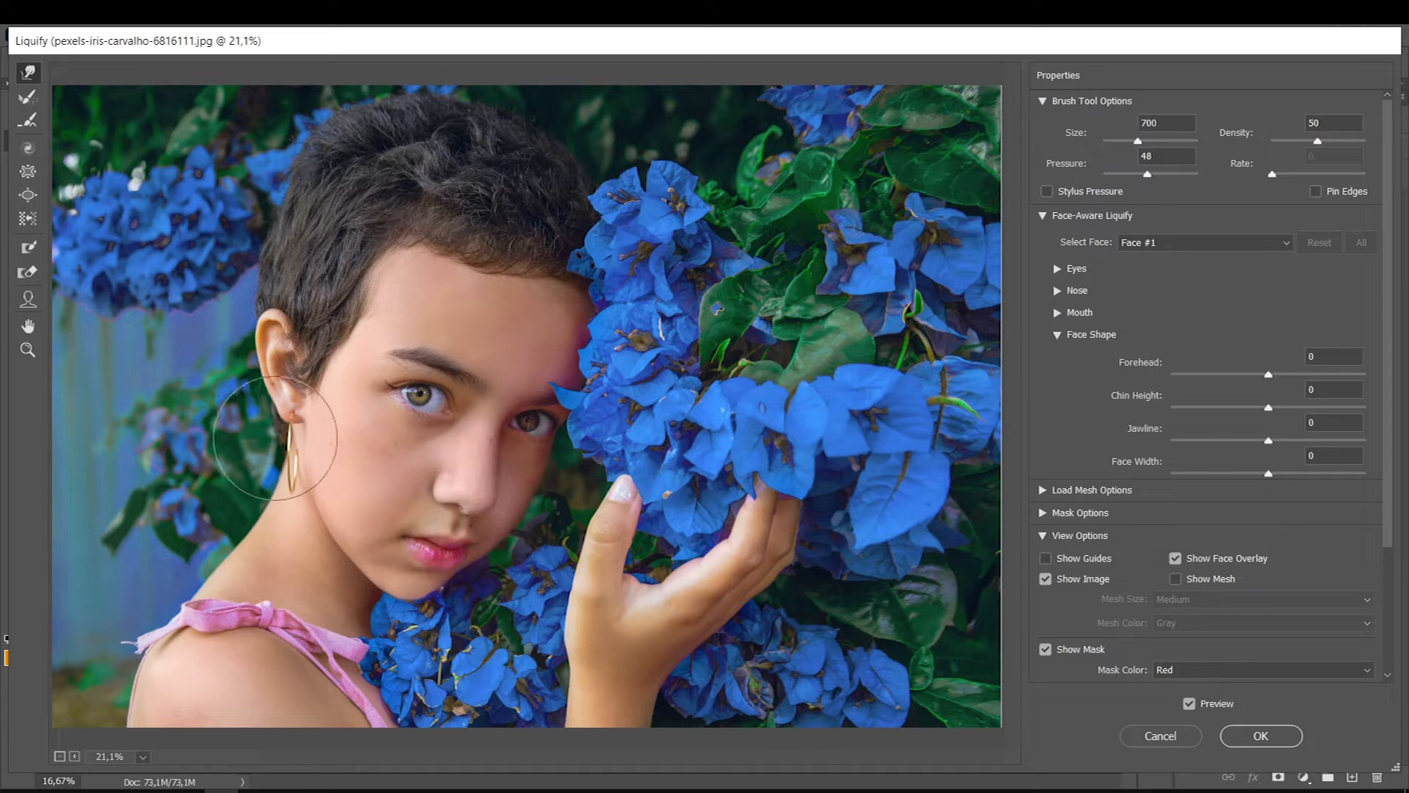
# - Try to push the subject's forearm outward with the Forward Warp brush at size 1000
pyautogui.press('[')
pyautogui.press('[')
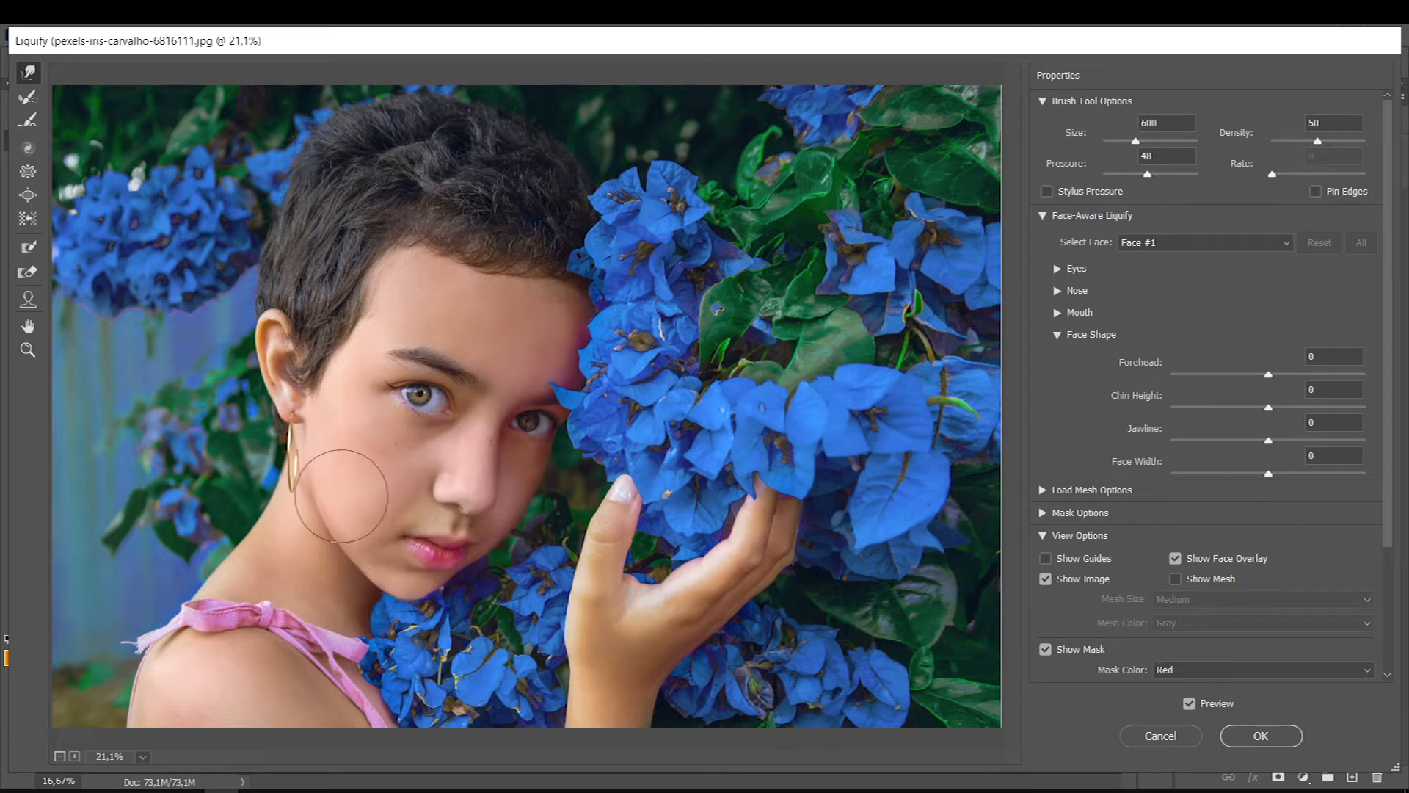
pyautogui.press(']')
pyautogui.press(']')
pyautogui.press(']')
pyautogui.press(']')
pyautogui.press(']')
pyautogui.press(']')
pyautogui.press(']')
pyautogui.press(']')
pyautogui.press('[')
pyautogui.press('[')
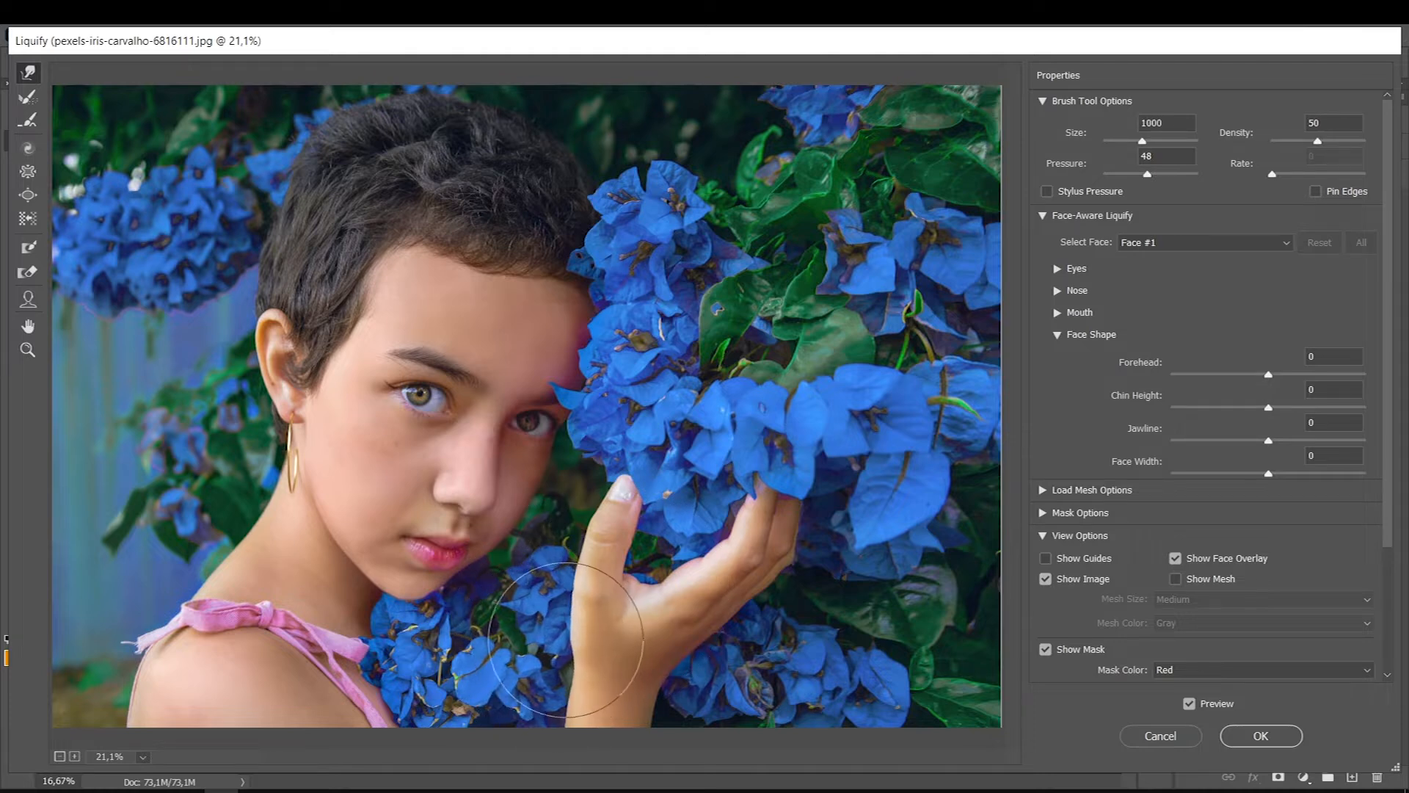
pyautogui.moveTo(632, 635); pyautogui.dragTo(499, 640)
pyautogui.moveTo(652, 643); pyautogui.dragTo(524, 627)
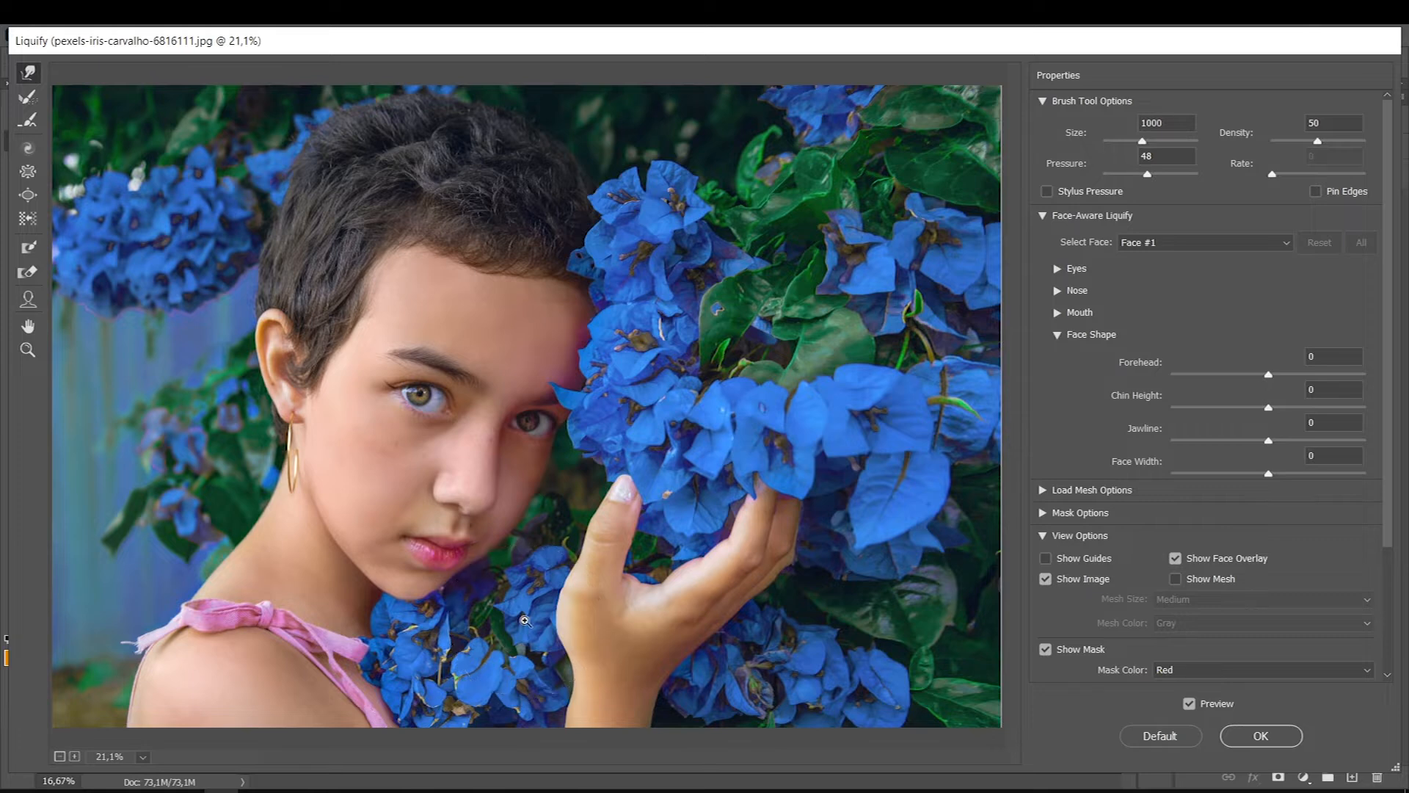
# - Reduce the warp brush size and apply the Liquify changes to the Background layer
pyautogui.press('[')
pyautogui.press('[')
pyautogui.press('[')
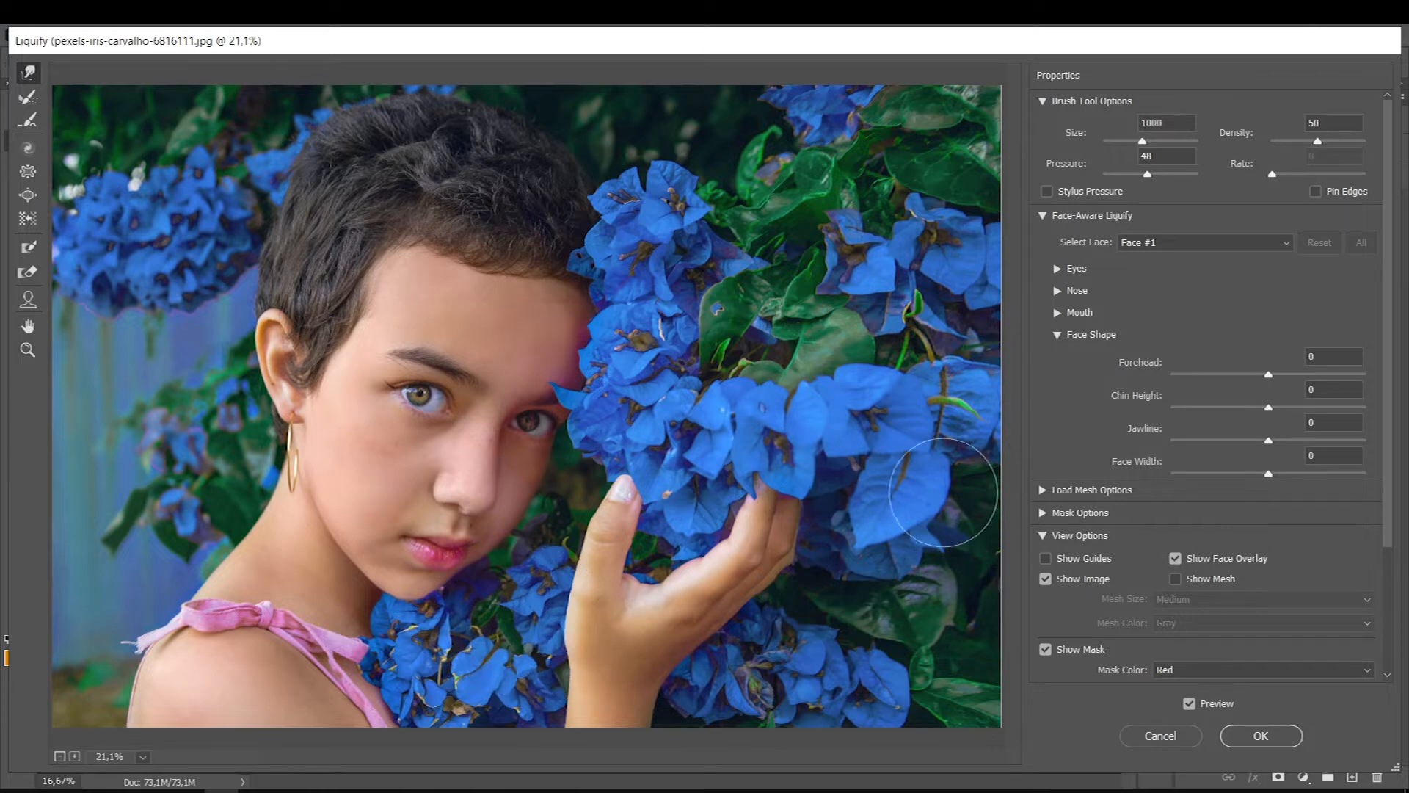
pyautogui.click(1260, 735)
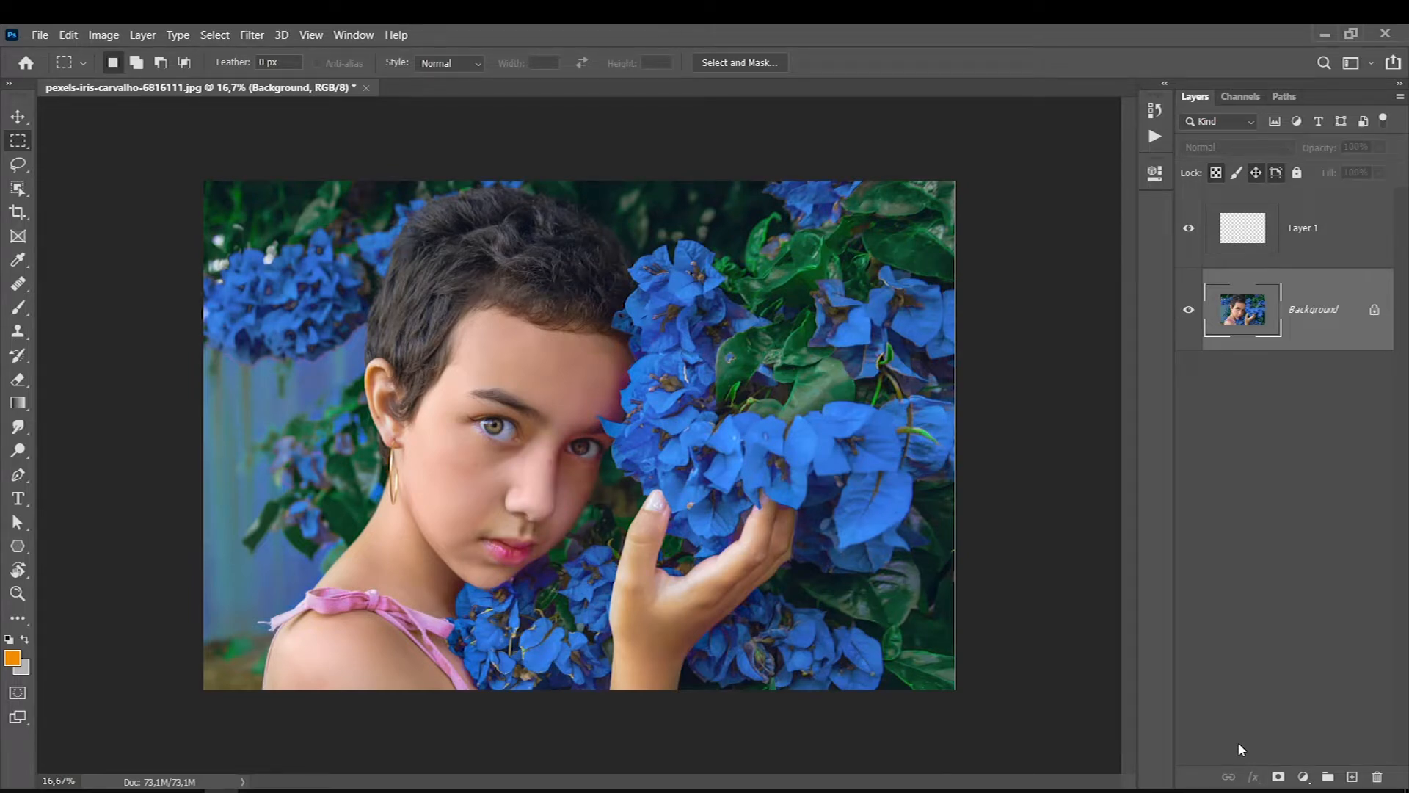
# - Mark the flowers and the empty background area with orange brush strokes on Layer 1, and delete that layer
pyautogui.press('b')
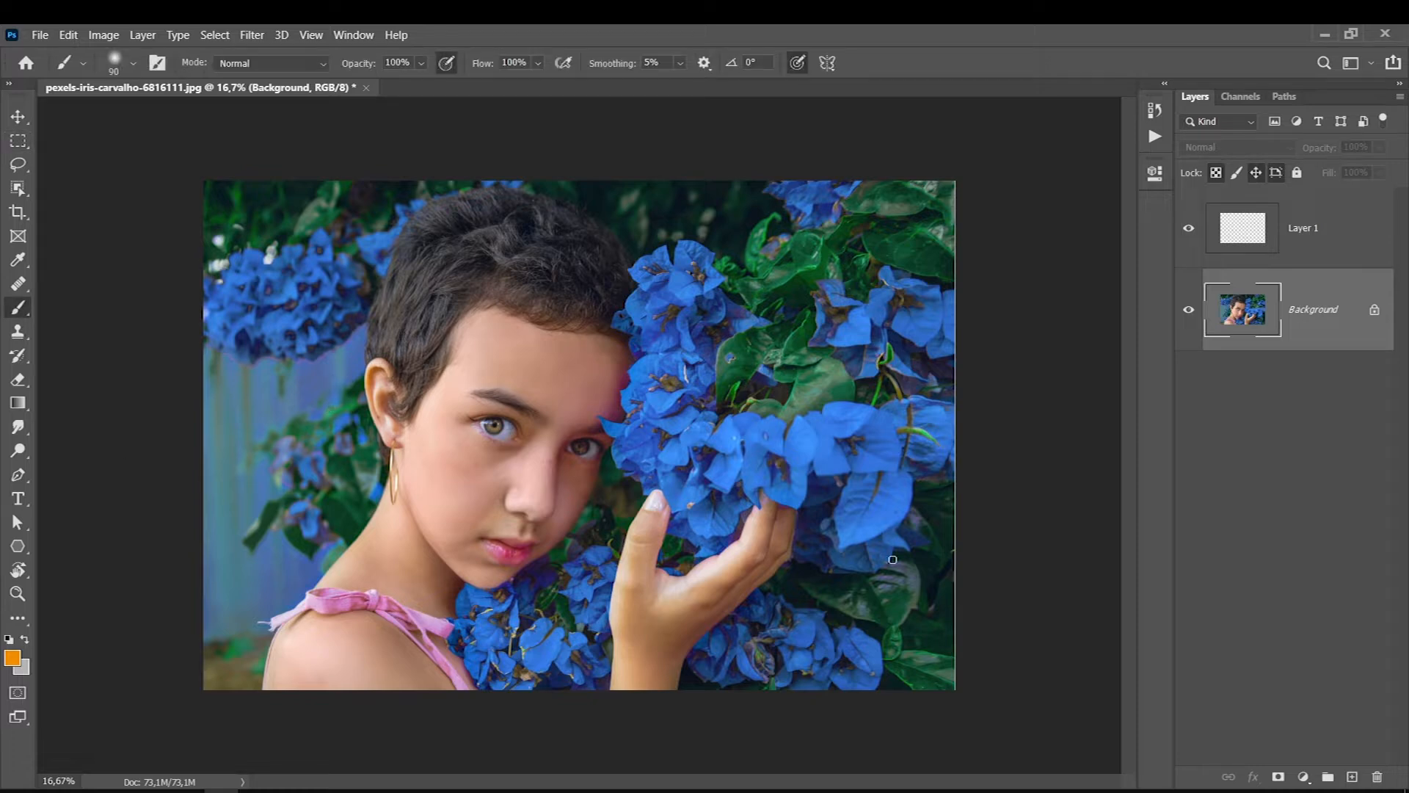
pyautogui.click(1260, 223)
pyautogui.moveTo(303, 361); pyautogui.dragTo(229, 563)
pyautogui.moveTo(306, 550); pyautogui.dragTo(205, 376)
pyautogui.moveTo(665, 275)
pyautogui.mouseDown()
pyautogui.moveTo(789, 570)
pyautogui.moveTo(604, 406)
pyautogui.moveTo(616, 319)
pyautogui.mouseUp()
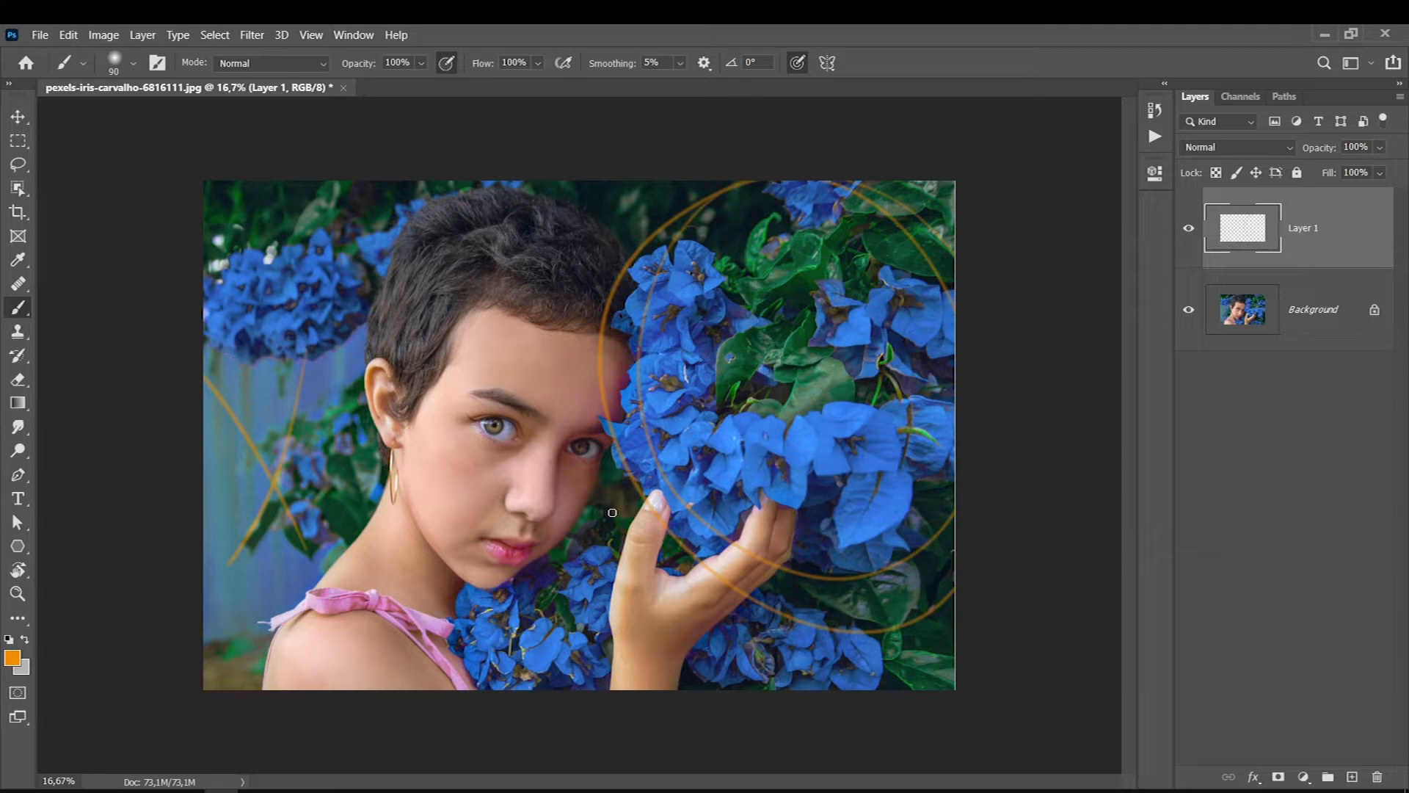
pyautogui.moveTo(330, 341); pyautogui.dragTo(255, 581)
pyautogui.moveTo(229, 226)
pyautogui.mouseDown()
pyautogui.moveTo(319, 555)
pyautogui.moveTo(237, 621)
pyautogui.mouseUp()
pyautogui.press('Delete')
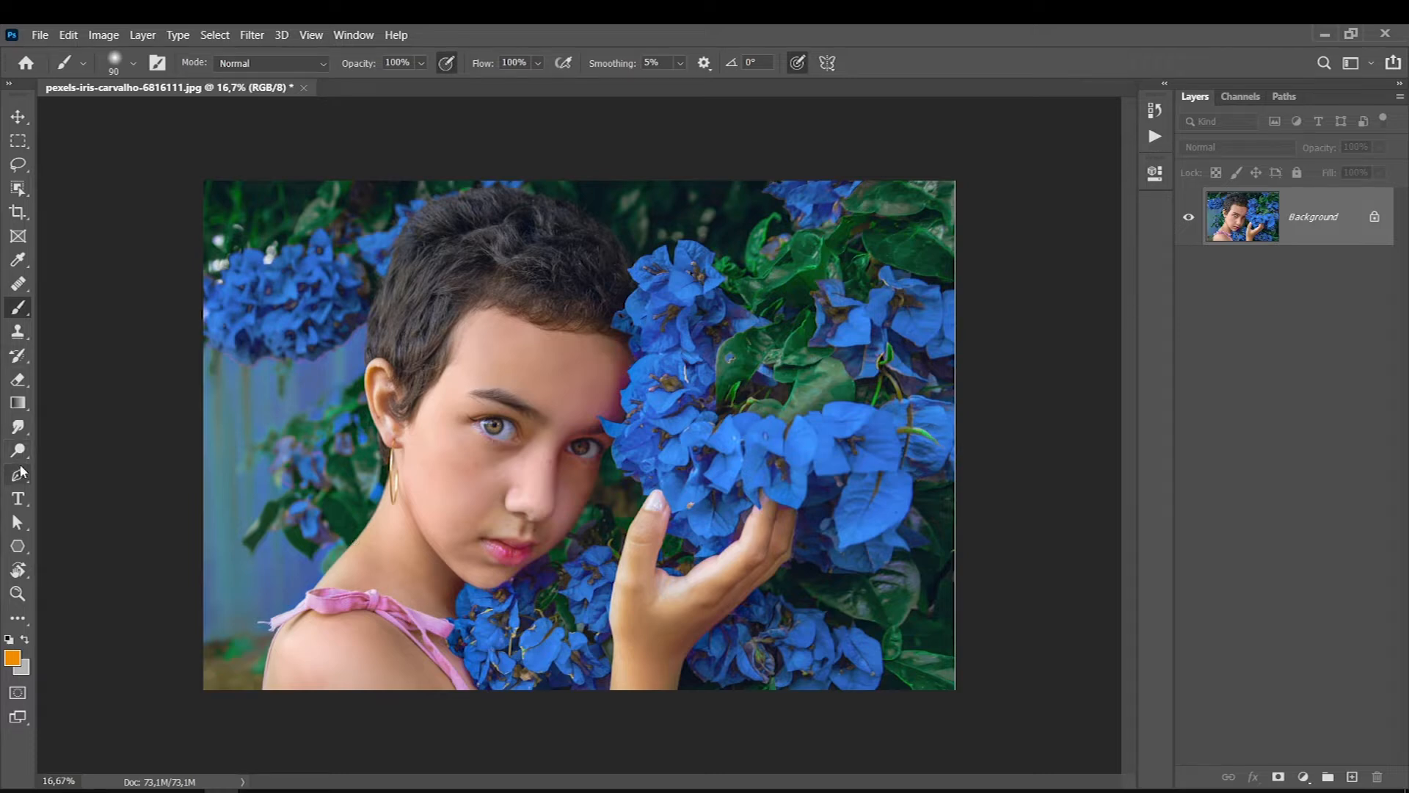
# - Select the subject with the Object Selection tool by enclosing the head, shoulder and raised hand in a rectangle
pyautogui.click(19, 190)
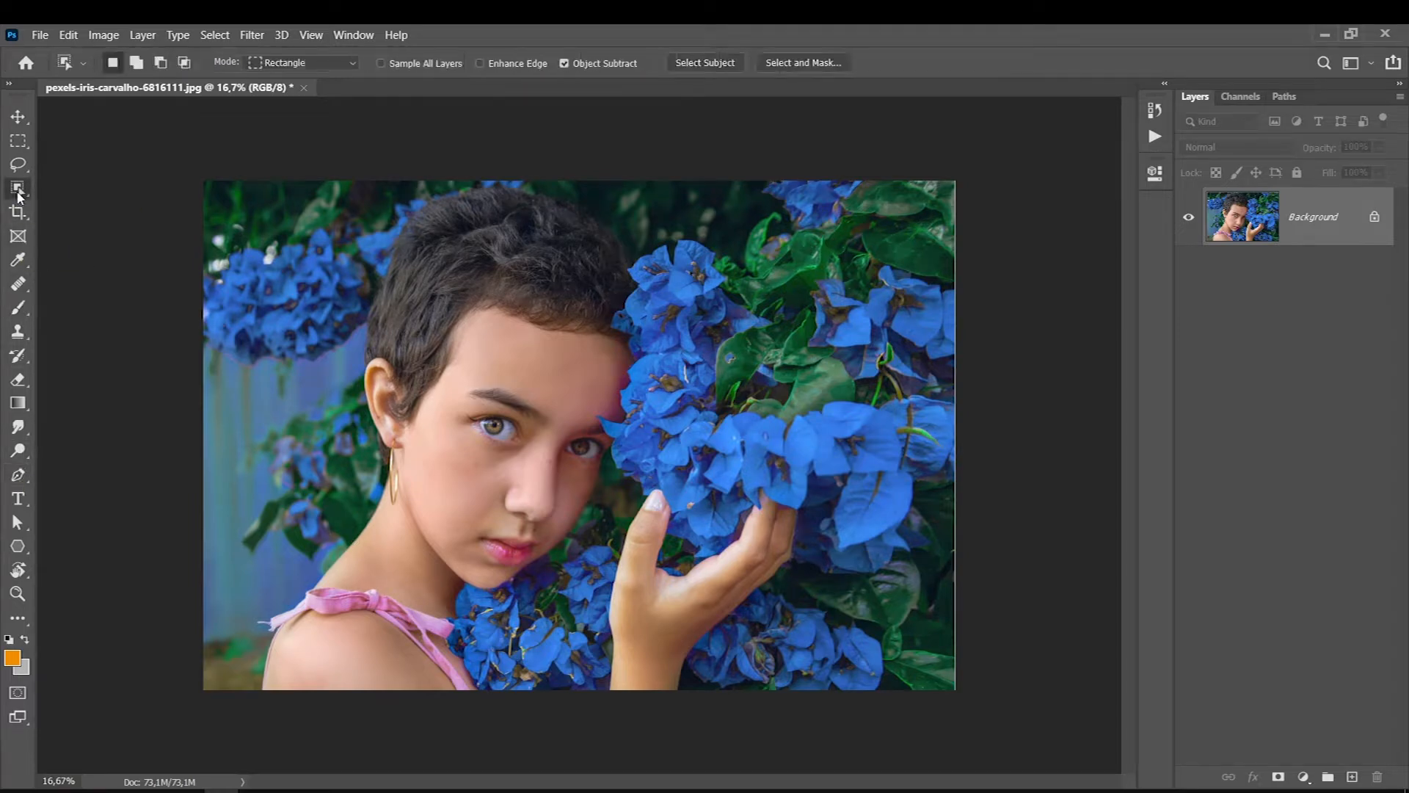
pyautogui.rightClick(38, 194)
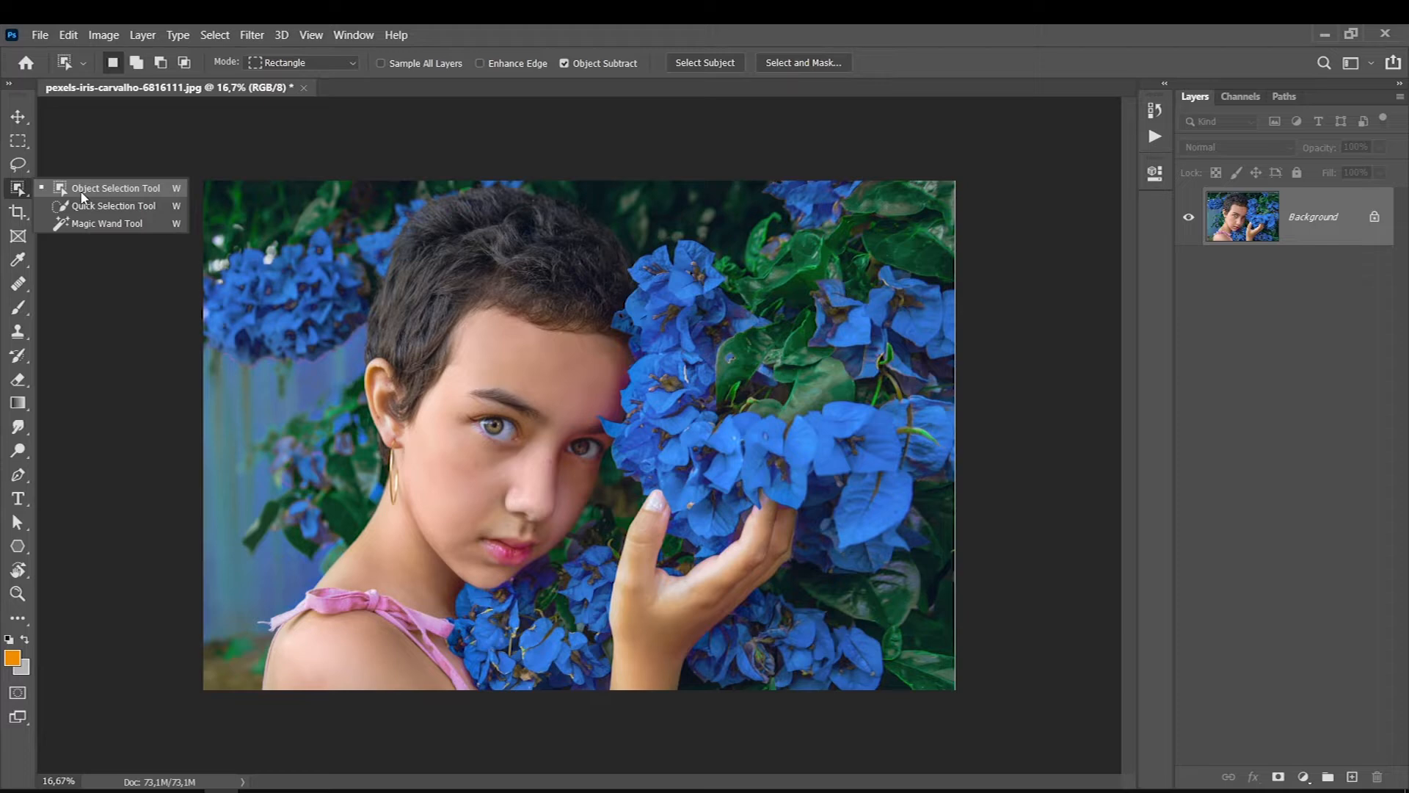
pyautogui.click(83, 192)
pyautogui.rightClick(41, 191)
pyautogui.moveTo(227, 190); pyautogui.dragTo(812, 705)
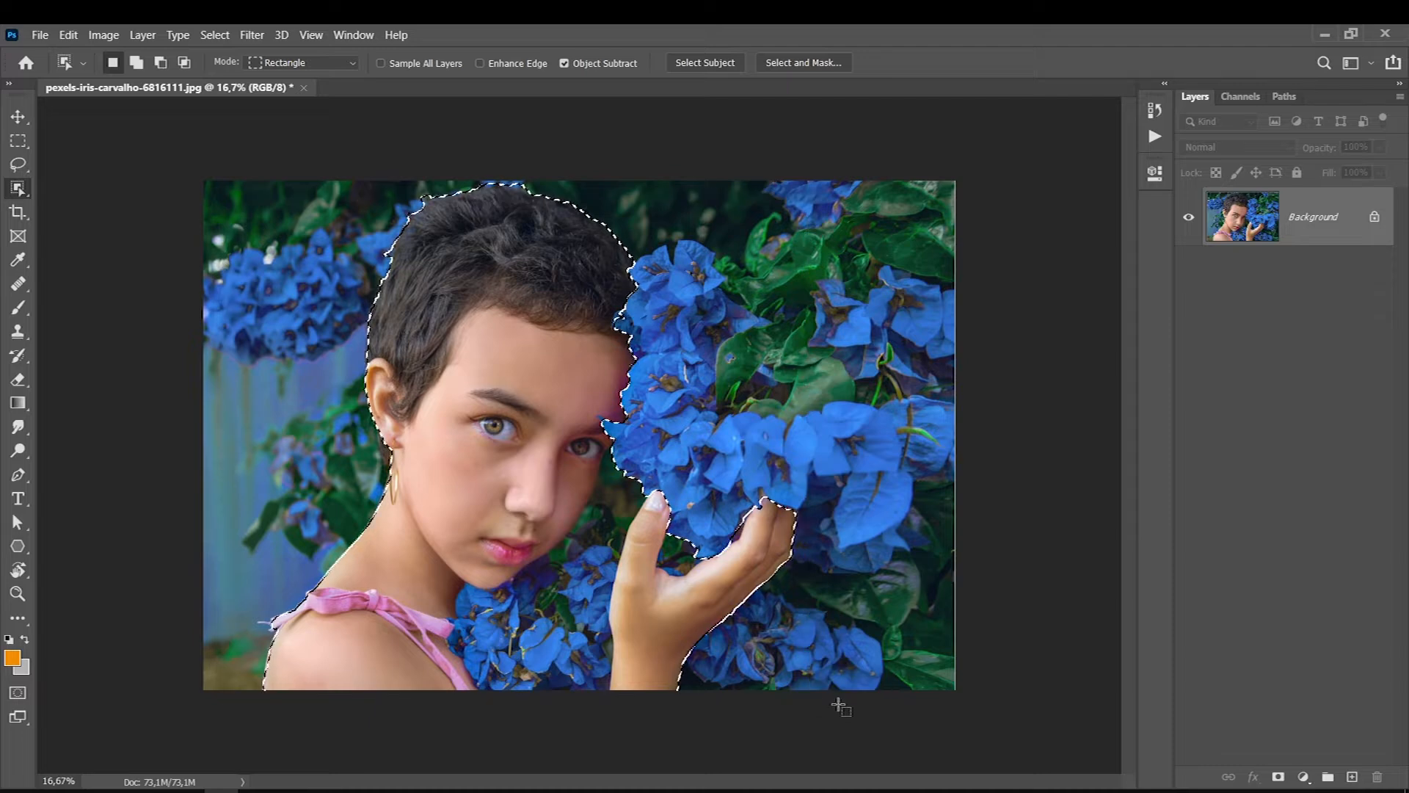
# - Add the missed hair behind the ear and earring to the selection with the Lasso tool
pyautogui.keyDown('ctrl'); pyautogui.click(313, 470); pyautogui.keyUp('ctrl')
pyautogui.keyDown('ctrl'); pyautogui.click(313, 470); pyautogui.keyUp('ctrl')
pyautogui.keyDown('ctrl'); pyautogui.click(313, 469); pyautogui.keyUp('ctrl')
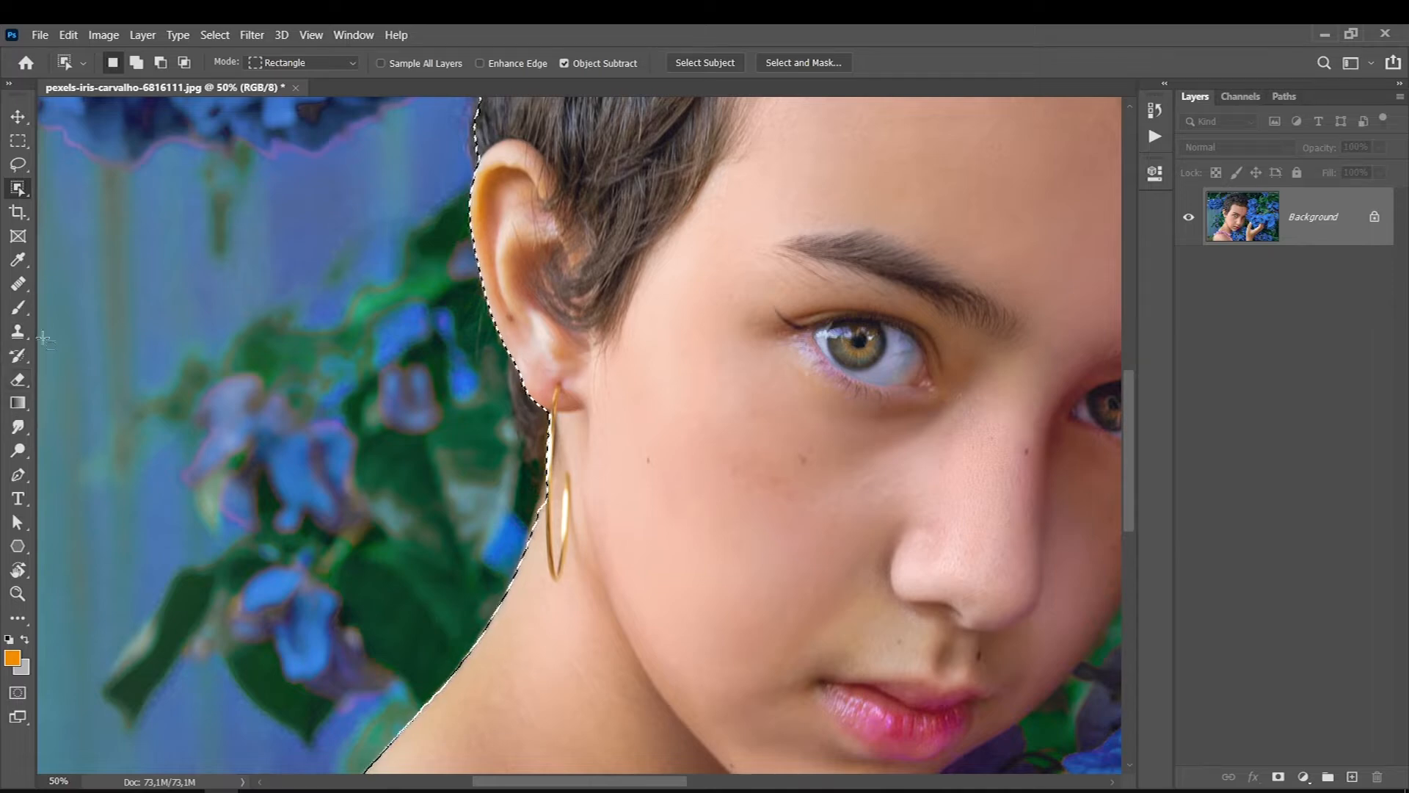
pyautogui.press('l')
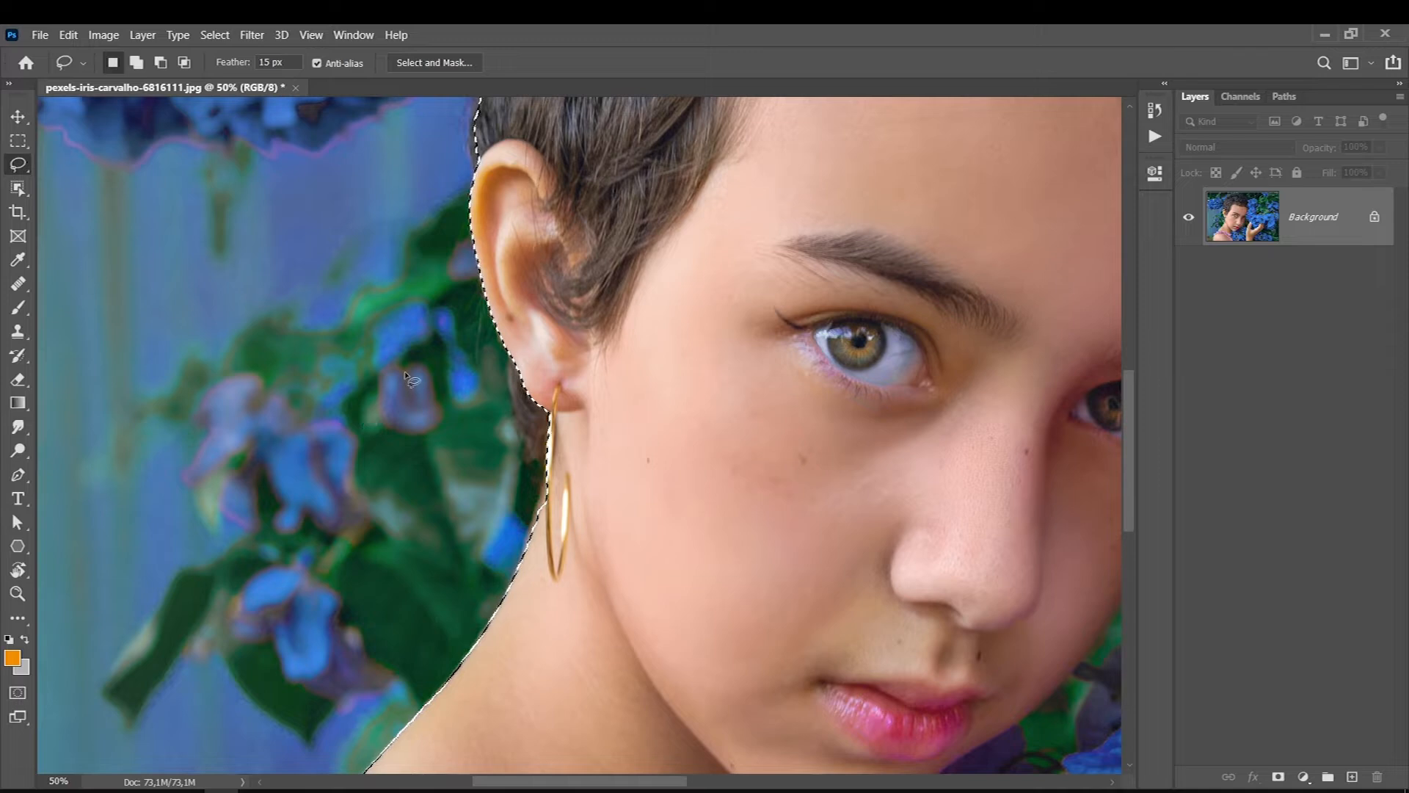
pyautogui.moveTo(496, 322)
pyautogui.mouseDown()
pyautogui.moveTo(534, 477)
pyautogui.moveTo(525, 543)
pyautogui.moveTo(541, 597)
pyautogui.mouseUp()
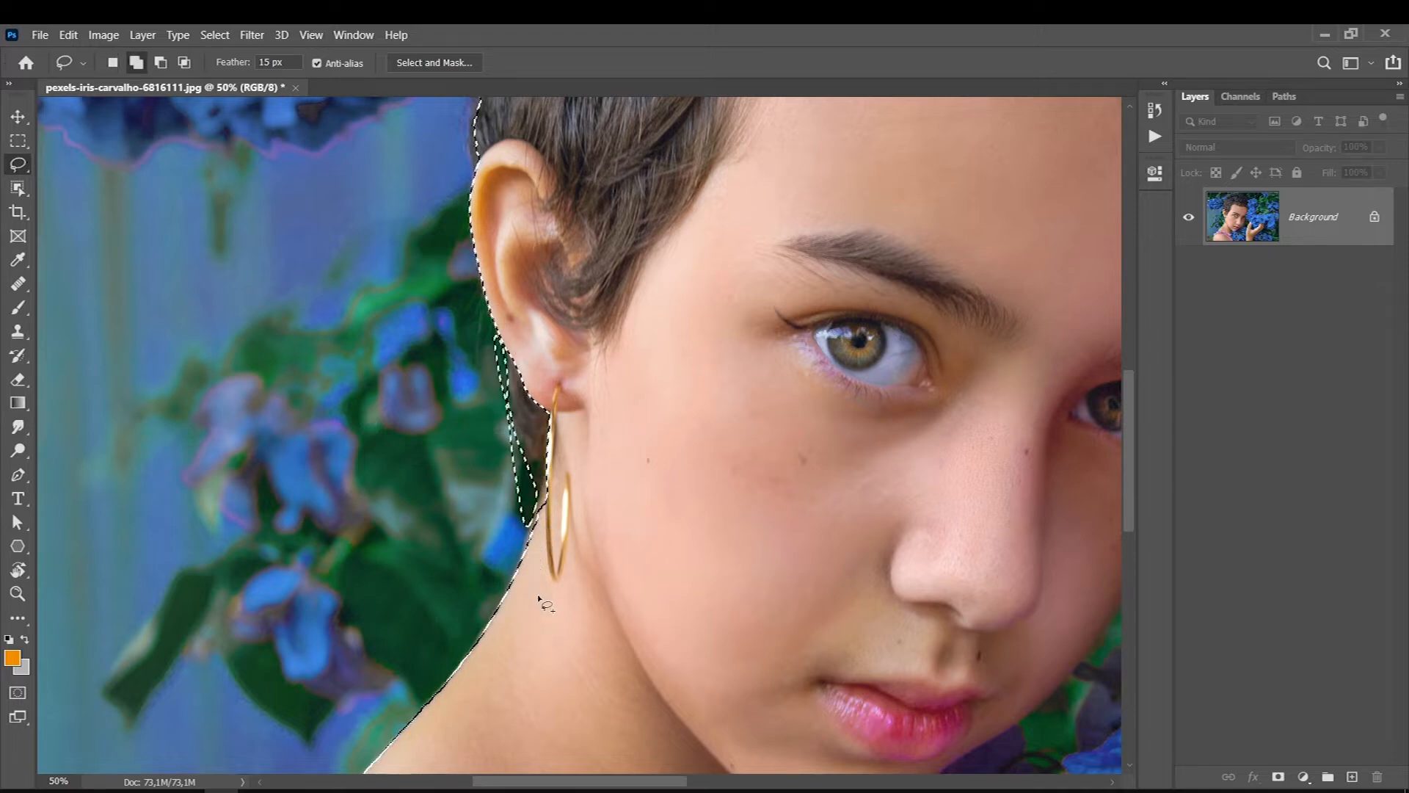
pyautogui.moveTo(504, 331)
pyautogui.mouseDown()
pyautogui.moveTo(543, 565)
pyautogui.moveTo(671, 418)
pyautogui.moveTo(504, 333)
pyautogui.mouseUp()
pyautogui.hotkey('ctrl', '-')
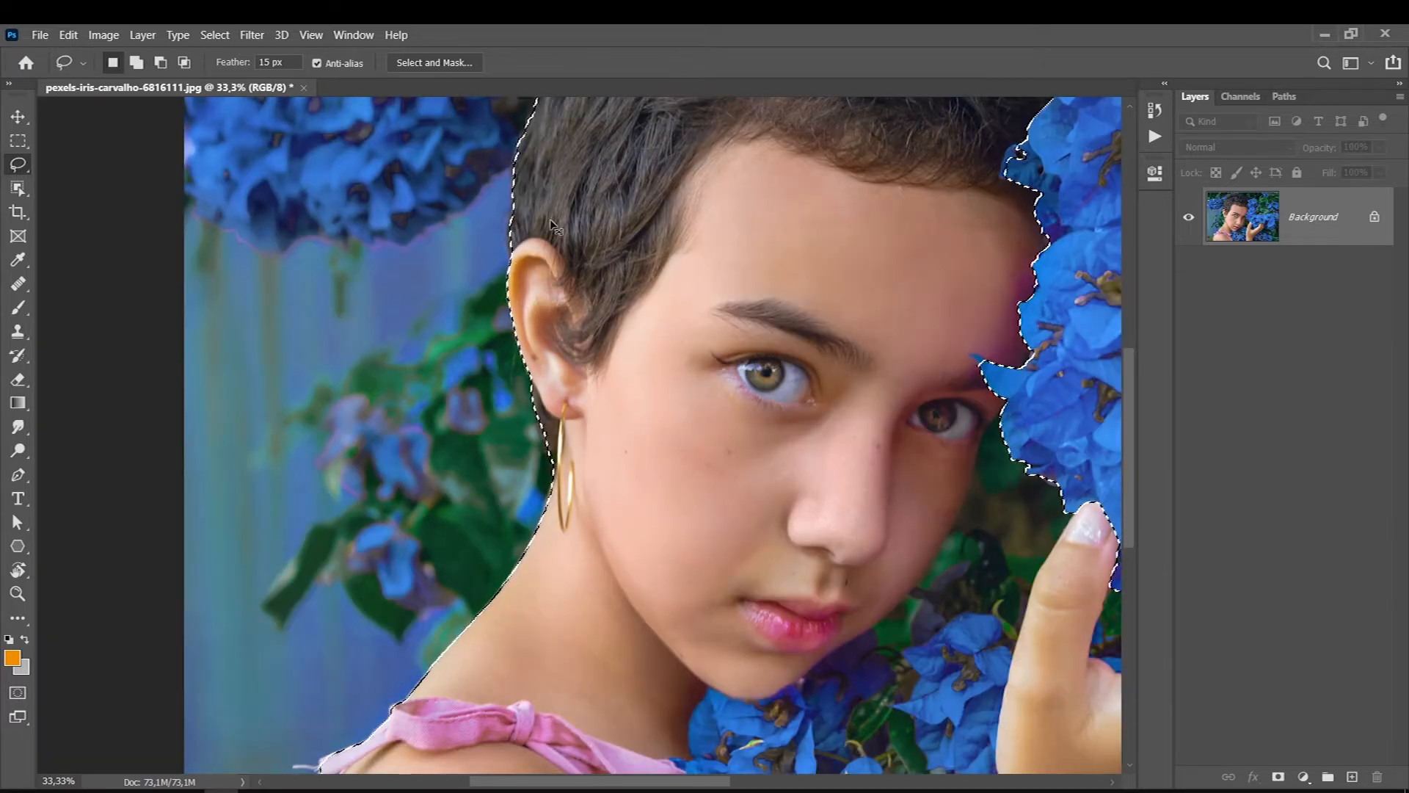
pyautogui.hotkey('ctrl', '0')
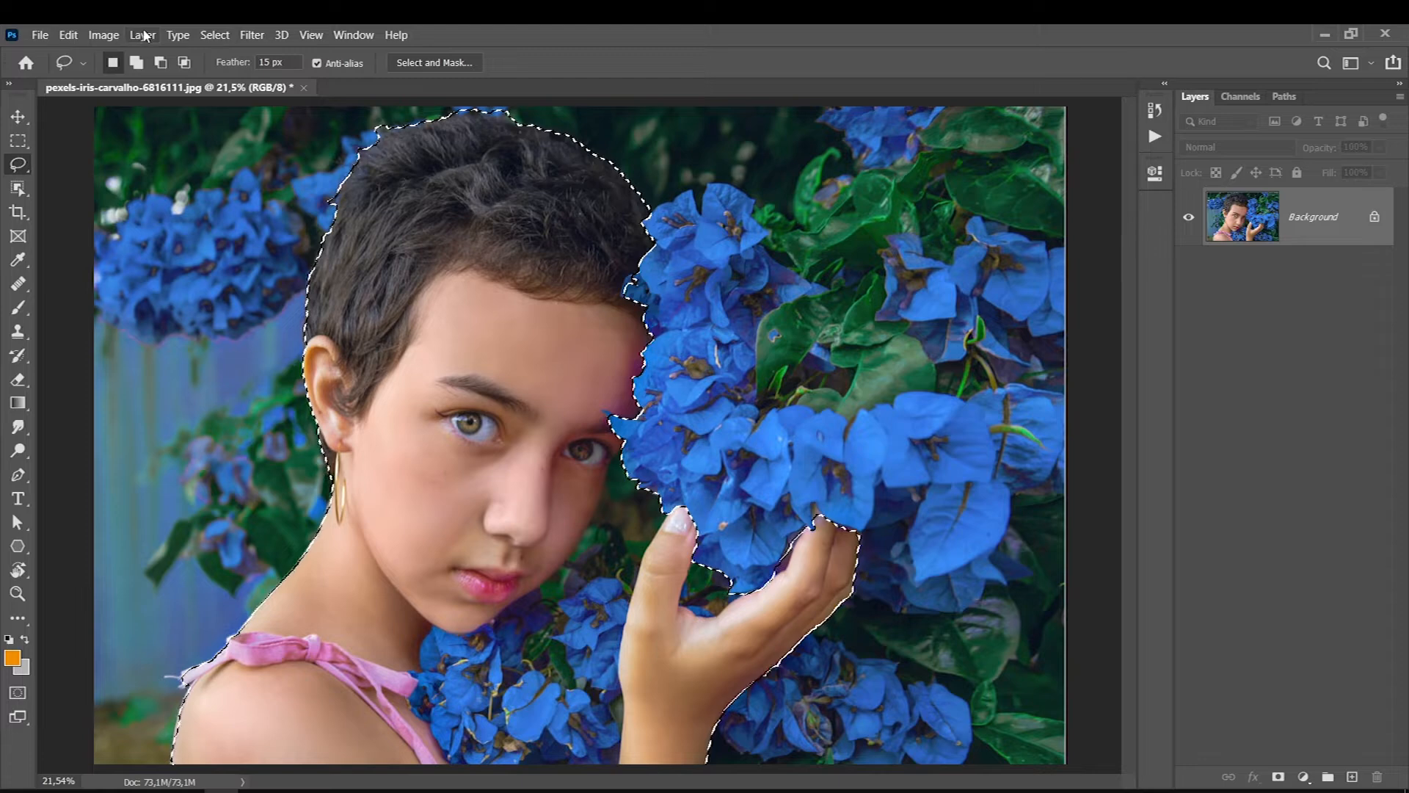
# - Refine the subject selection's edge from the hair down to the shoulder with the Refine Edge brush at size 125
pyautogui.click(213, 35)
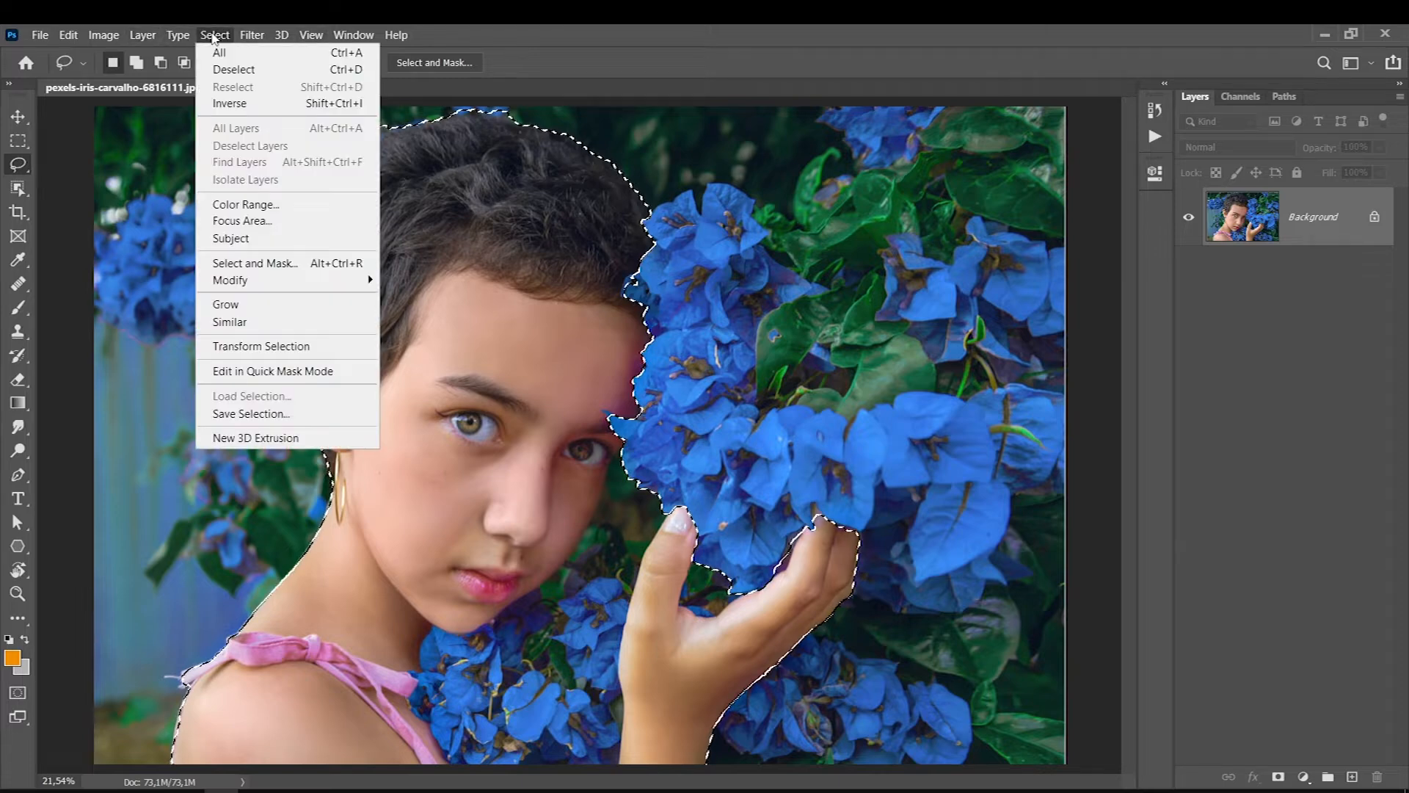
pyautogui.keyDown('shift'); pyautogui.click(240, 264); pyautogui.keyUp('shift')
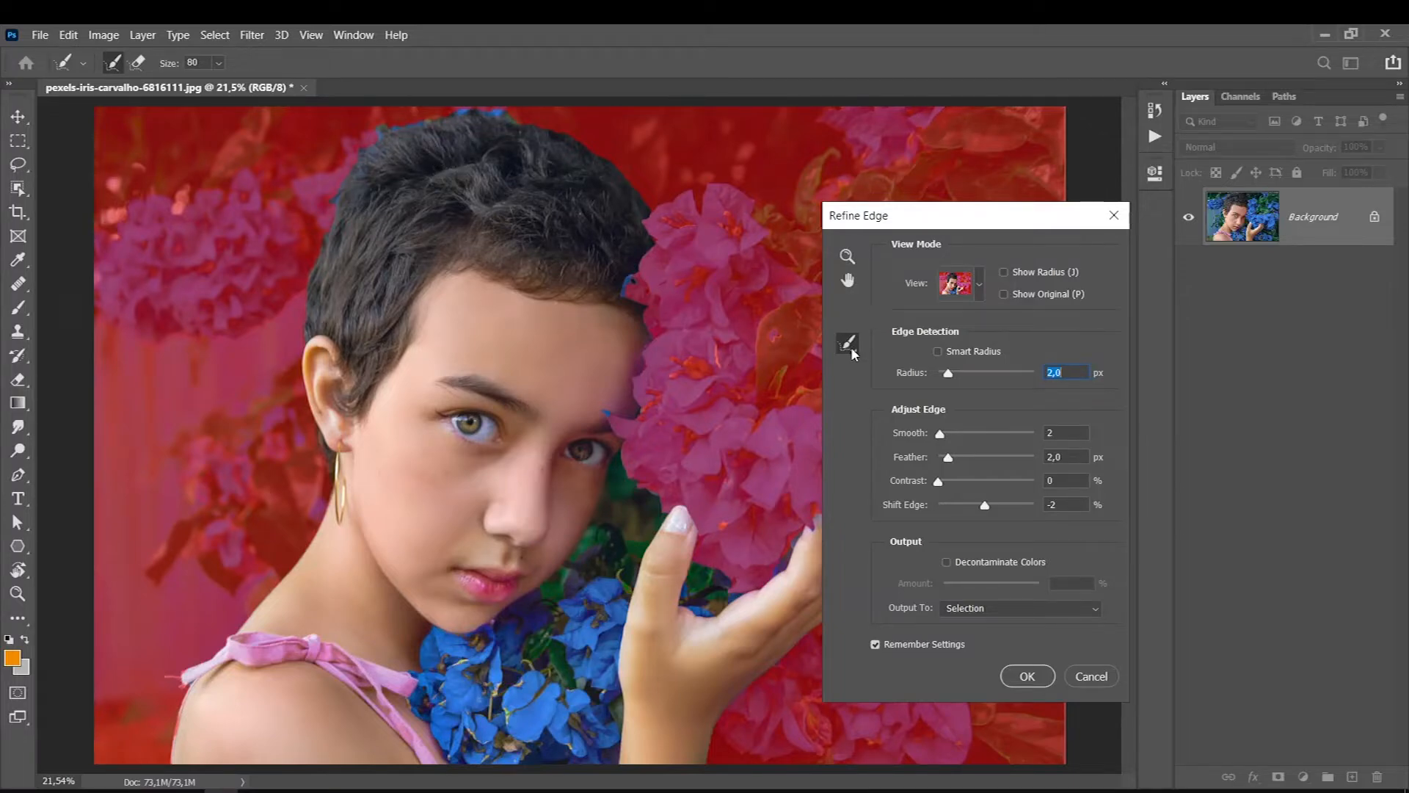
pyautogui.press(']')
pyautogui.press(']')
pyautogui.moveTo(342, 196)
pyautogui.mouseDown()
pyautogui.moveTo(301, 368)
pyautogui.moveTo(329, 460)
pyautogui.moveTo(322, 511)
pyautogui.moveTo(279, 587)
pyautogui.moveTo(198, 682)
pyautogui.moveTo(187, 671)
pyautogui.moveTo(176, 752)
pyautogui.mouseUp()
pyautogui.click(1024, 674)
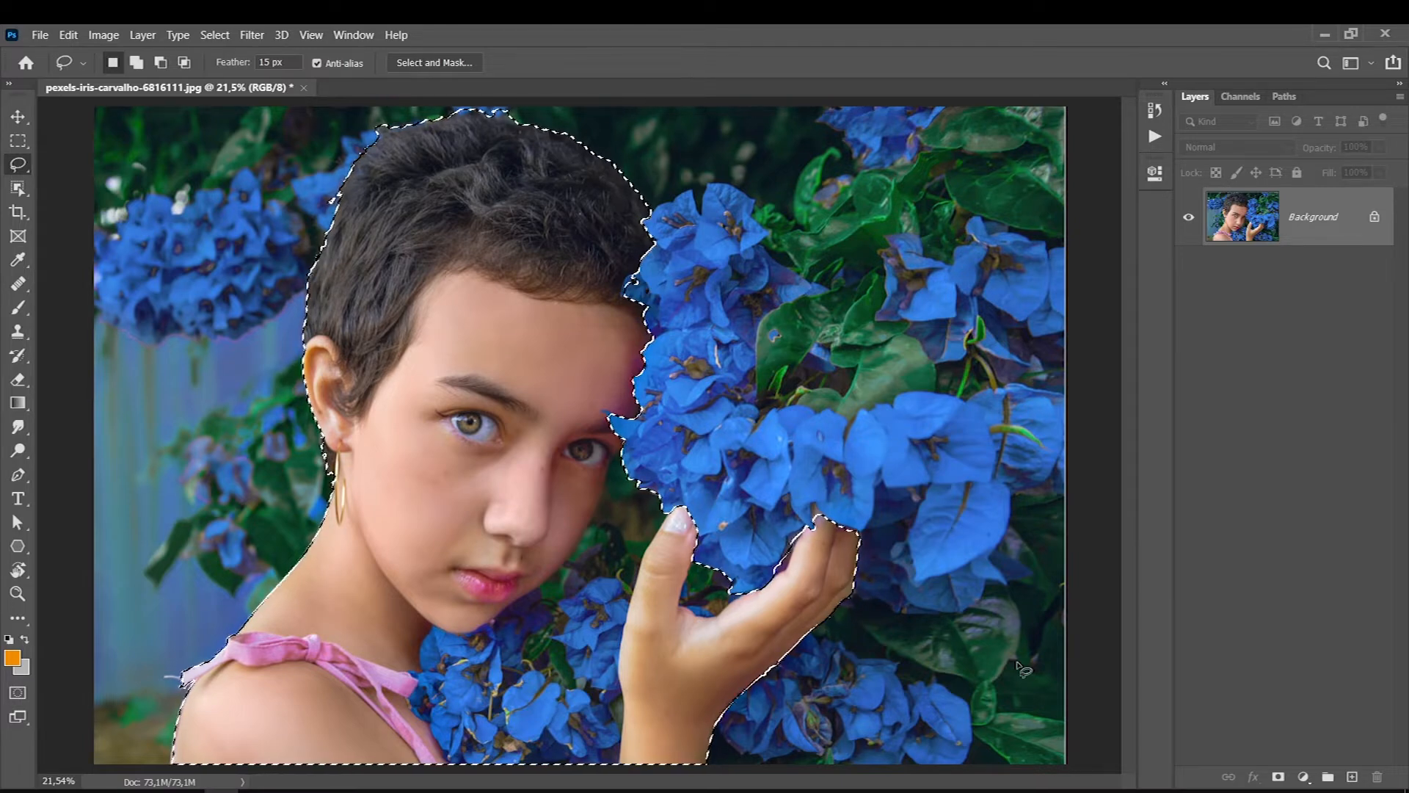
# - Copy the selected subject to a new layer, and make the Background layer visible and active
pyautogui.hotkey('ctrl', 'j')
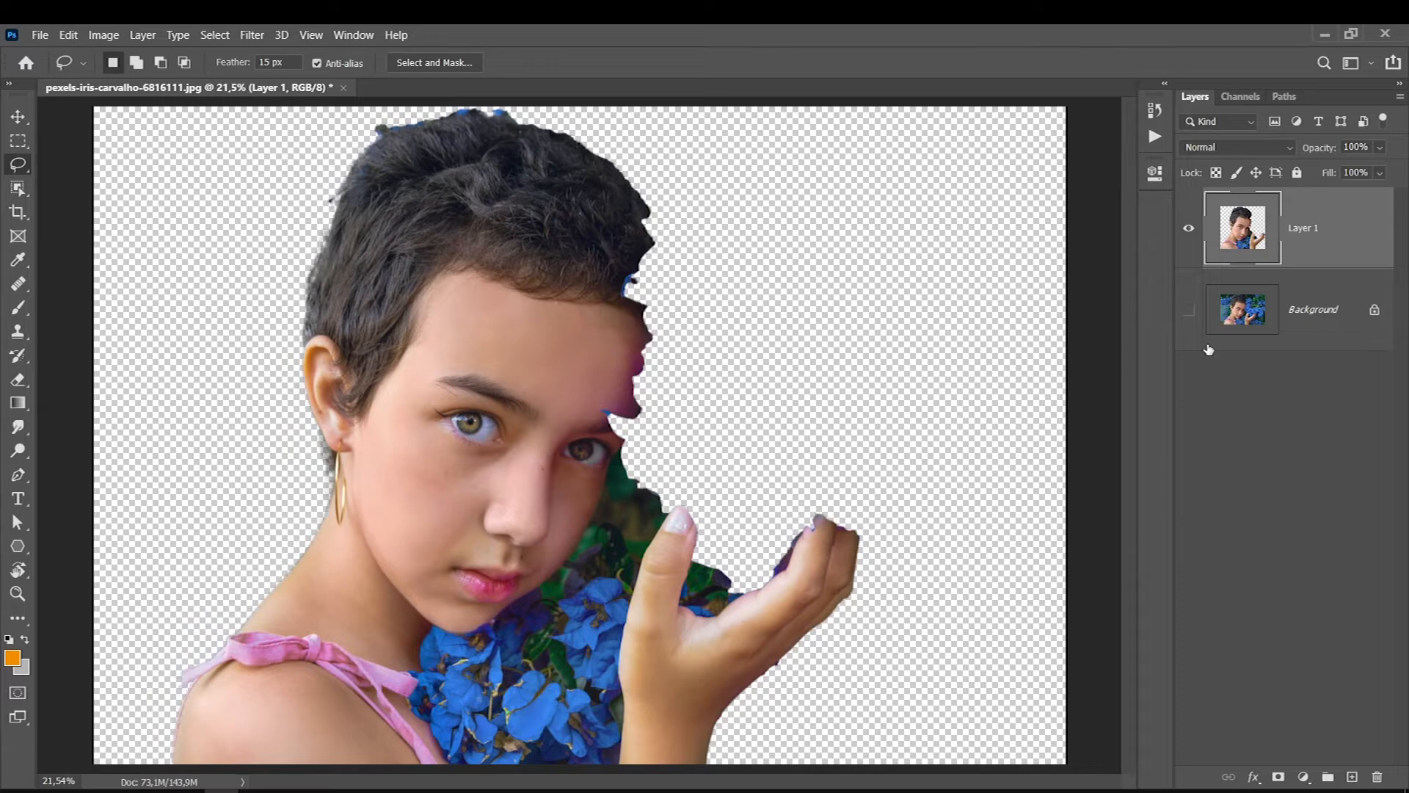
pyautogui.click(1188, 309)
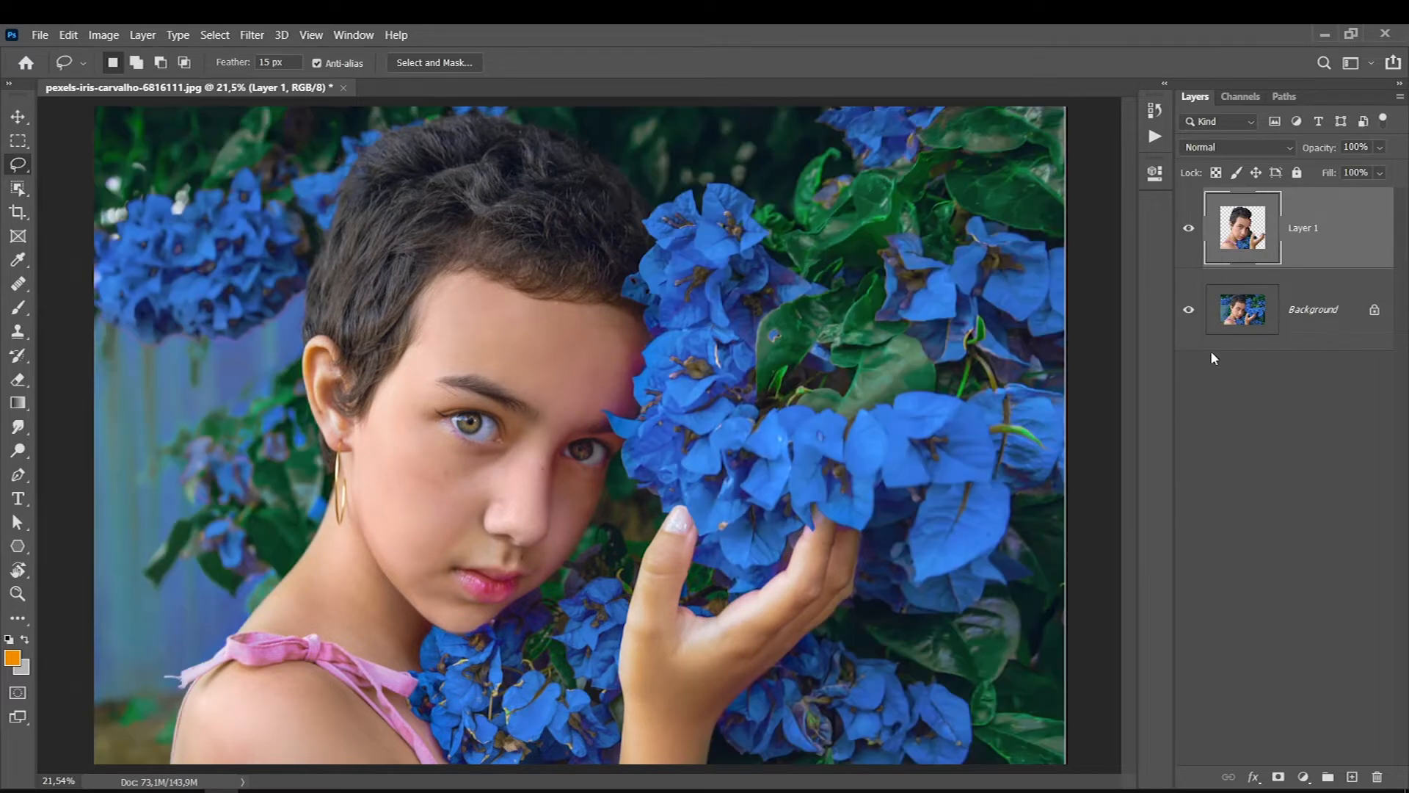
pyautogui.click(1284, 345)
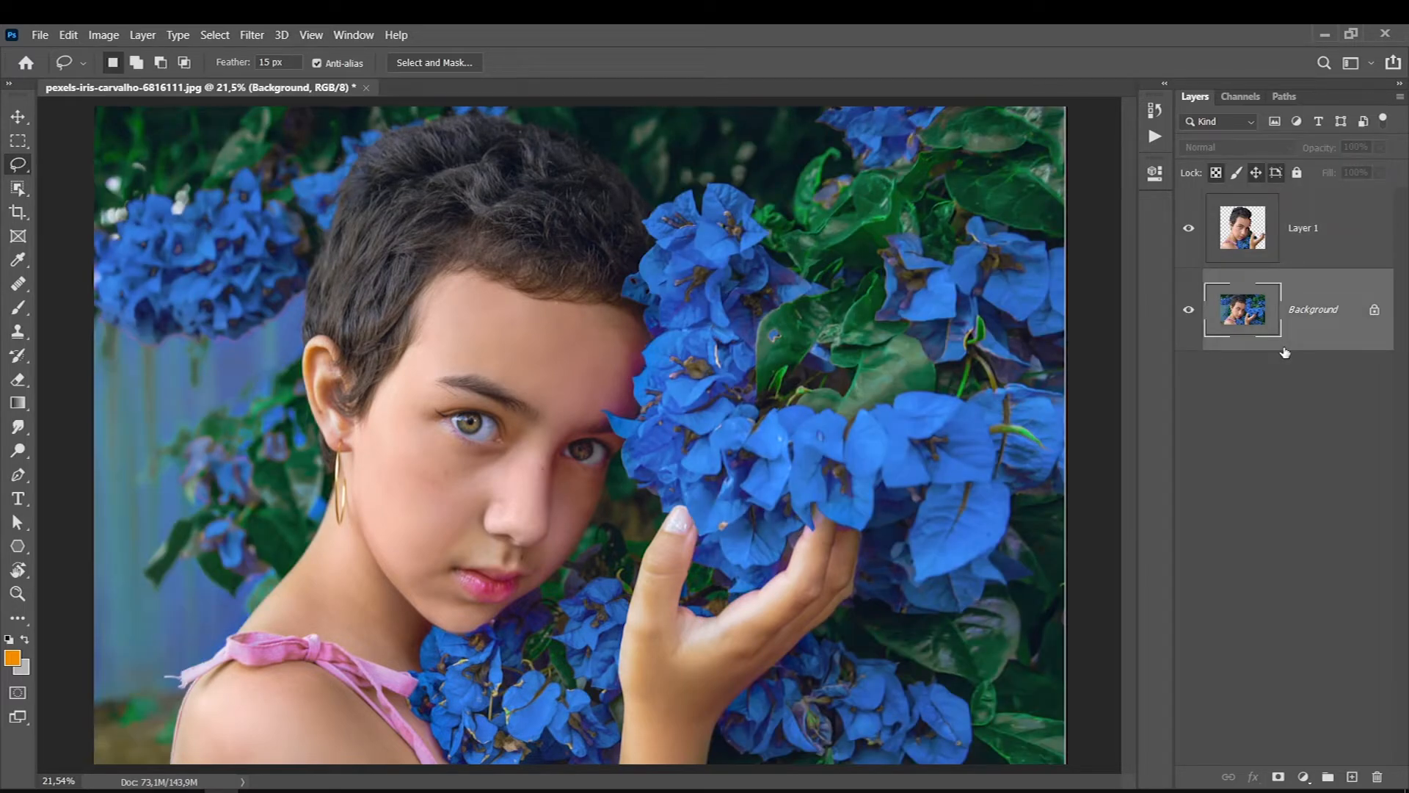
# - Mark the empty background area behind the neck with orange brush strokes on a new layer, and delete that layer
pyautogui.click(1352, 777)
pyautogui.click(17, 306)
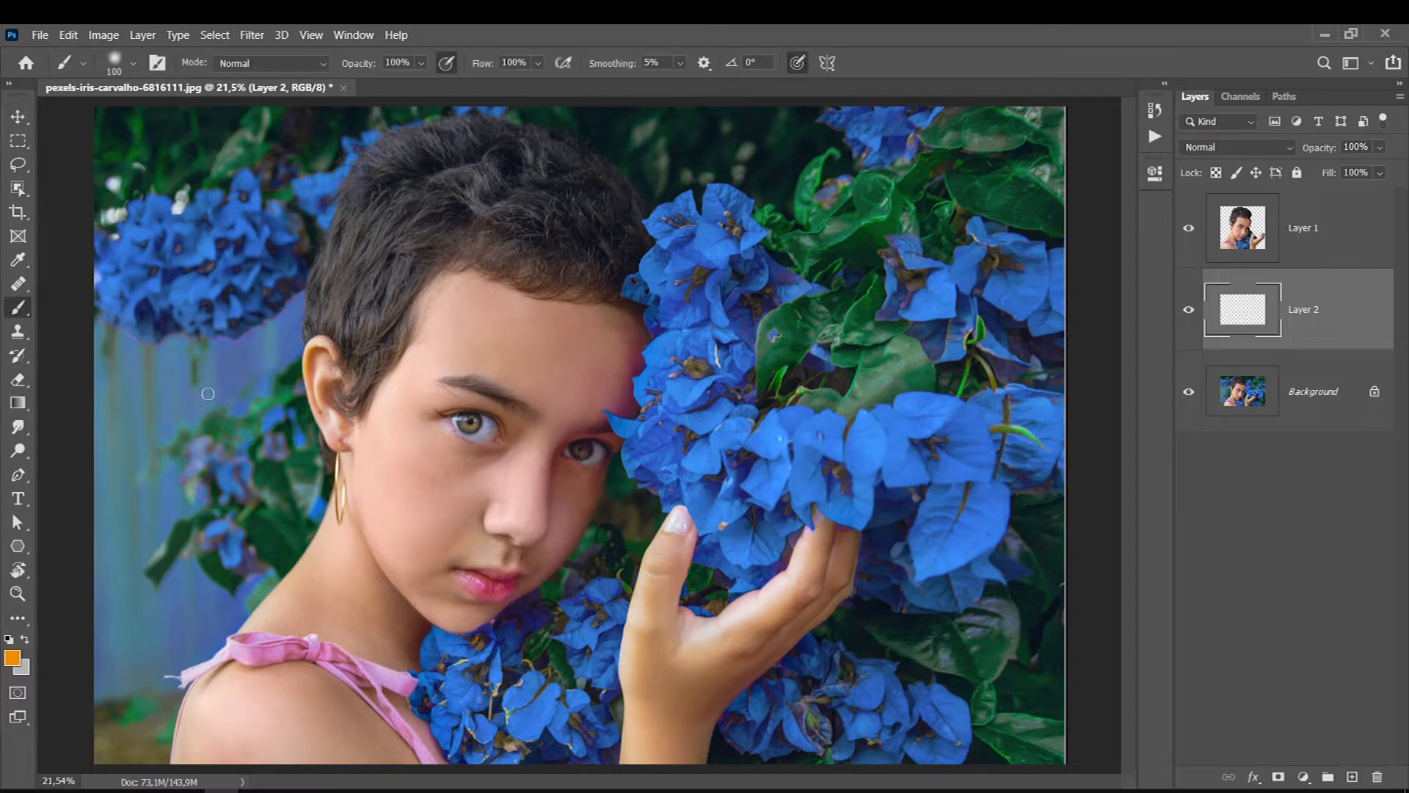
pyautogui.moveTo(209, 384); pyautogui.dragTo(436, 710)
pyautogui.moveTo(360, 604); pyautogui.dragTo(195, 358)
pyautogui.moveTo(308, 402)
pyautogui.mouseDown()
pyautogui.moveTo(158, 549)
pyautogui.moveTo(262, 448)
pyautogui.mouseUp()
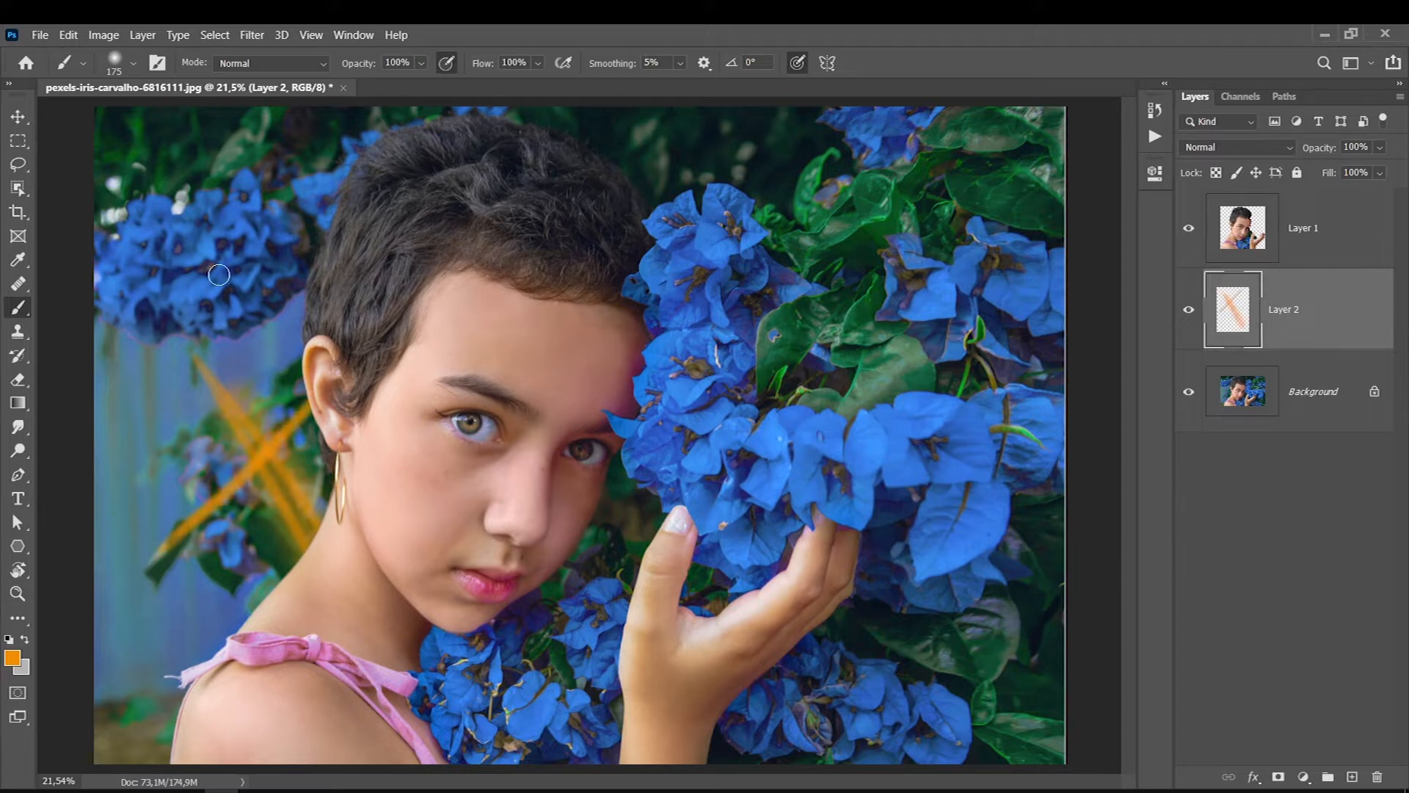
pyautogui.press('Delete')
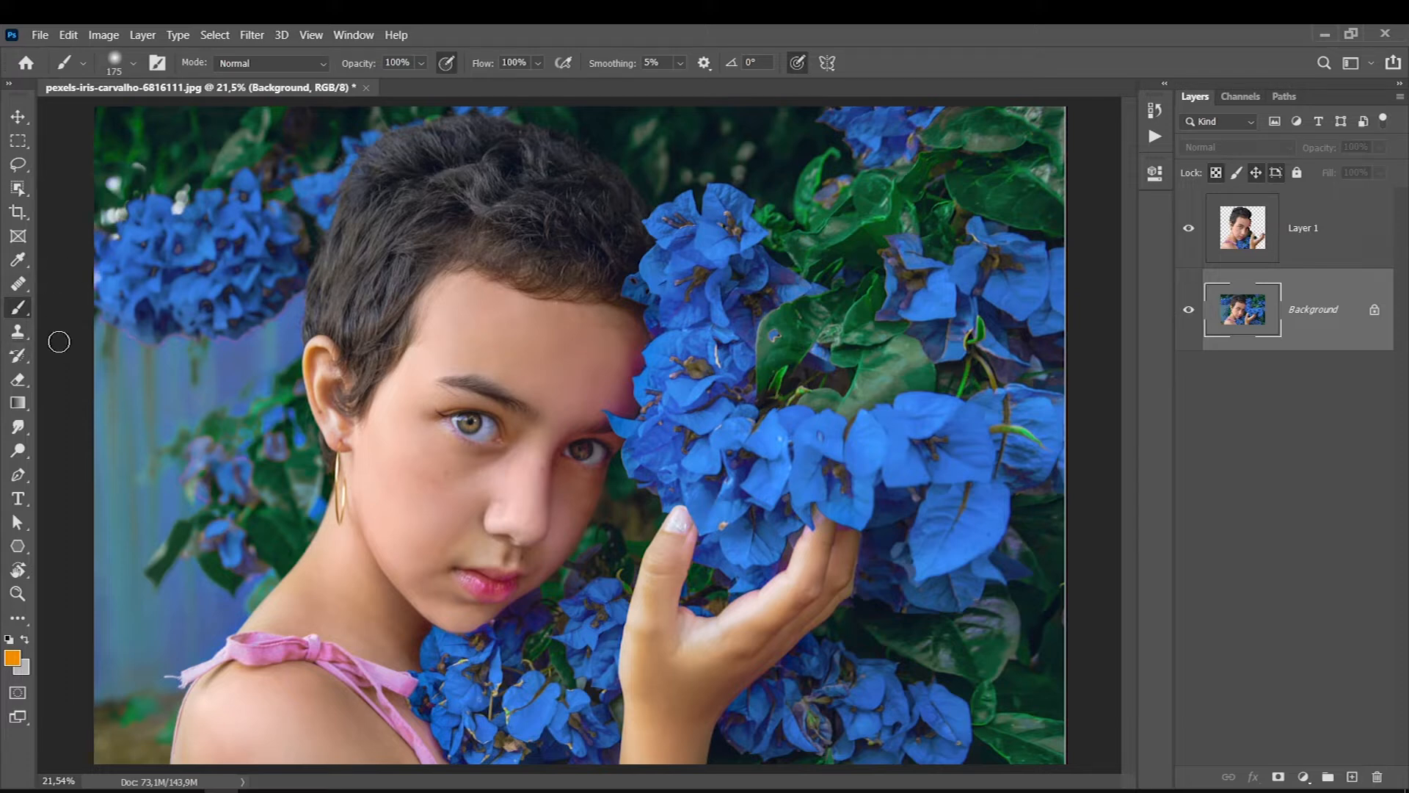
# - Outline the large blue flower cluster and its leaves above the raised hand with the Lasso tool on the Background layer
pyautogui.click(18, 163)
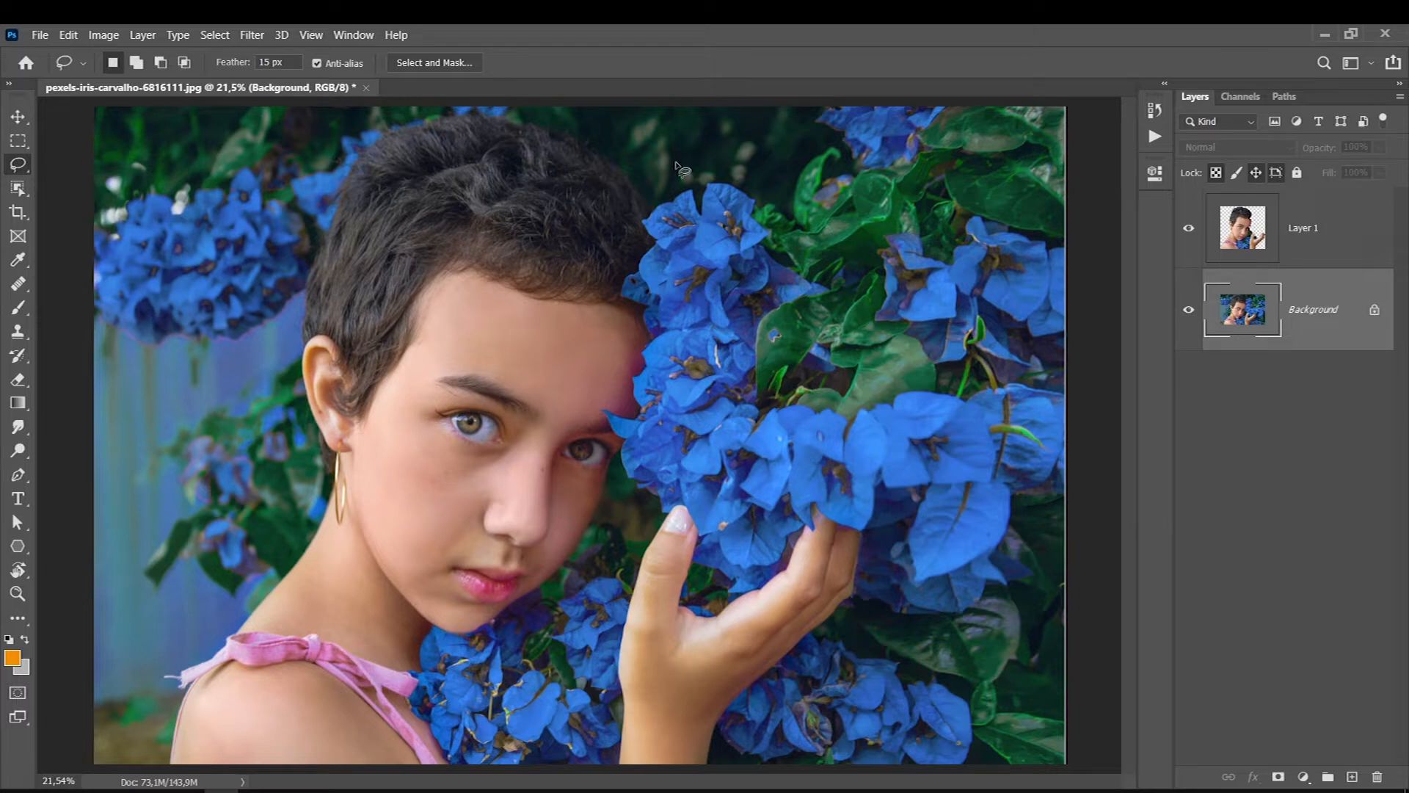
pyautogui.moveTo(832, 109)
pyautogui.mouseDown()
pyautogui.moveTo(863, 174)
pyautogui.moveTo(829, 179)
pyautogui.moveTo(845, 136)
pyautogui.moveTo(857, 169)
pyautogui.moveTo(820, 189)
pyautogui.moveTo(835, 154)
pyautogui.moveTo(813, 167)
pyautogui.moveTo(782, 219)
pyautogui.moveTo(707, 186)
pyautogui.moveTo(706, 219)
pyautogui.moveTo(699, 200)
pyautogui.moveTo(625, 282)
pyautogui.moveTo(622, 297)
pyautogui.moveTo(648, 333)
pyautogui.mouseUp()
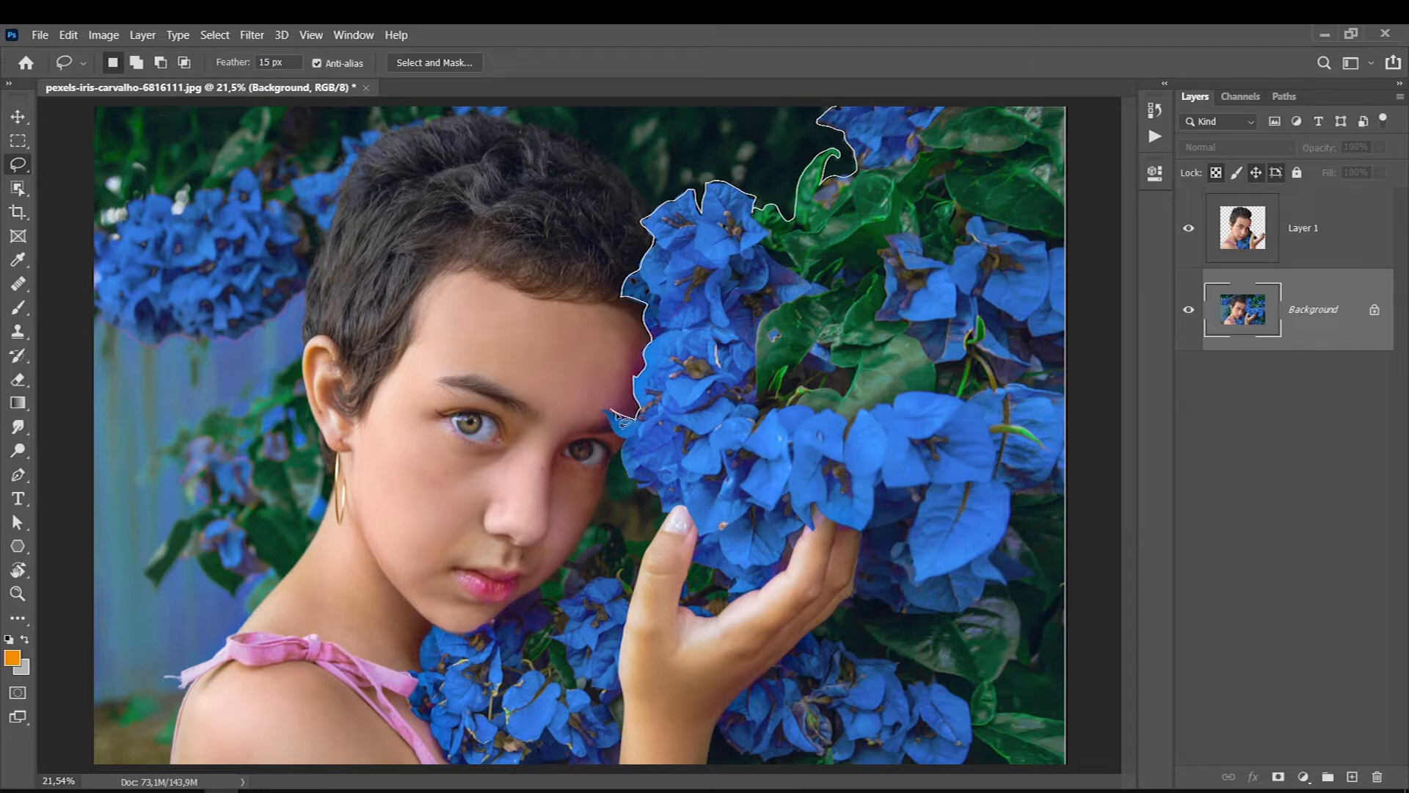
pyautogui.moveTo(630, 446); pyautogui.dragTo(632, 477)
pyautogui.moveTo(708, 534)
pyautogui.mouseDown()
pyautogui.moveTo(927, 489)
pyautogui.moveTo(914, 583)
pyautogui.moveTo(958, 571)
pyautogui.moveTo(998, 541)
pyautogui.moveTo(1017, 490)
pyautogui.moveTo(1065, 479)
pyautogui.moveTo(1118, 302)
pyautogui.moveTo(1067, 97)
pyautogui.moveTo(791, 76)
pyautogui.mouseUp()
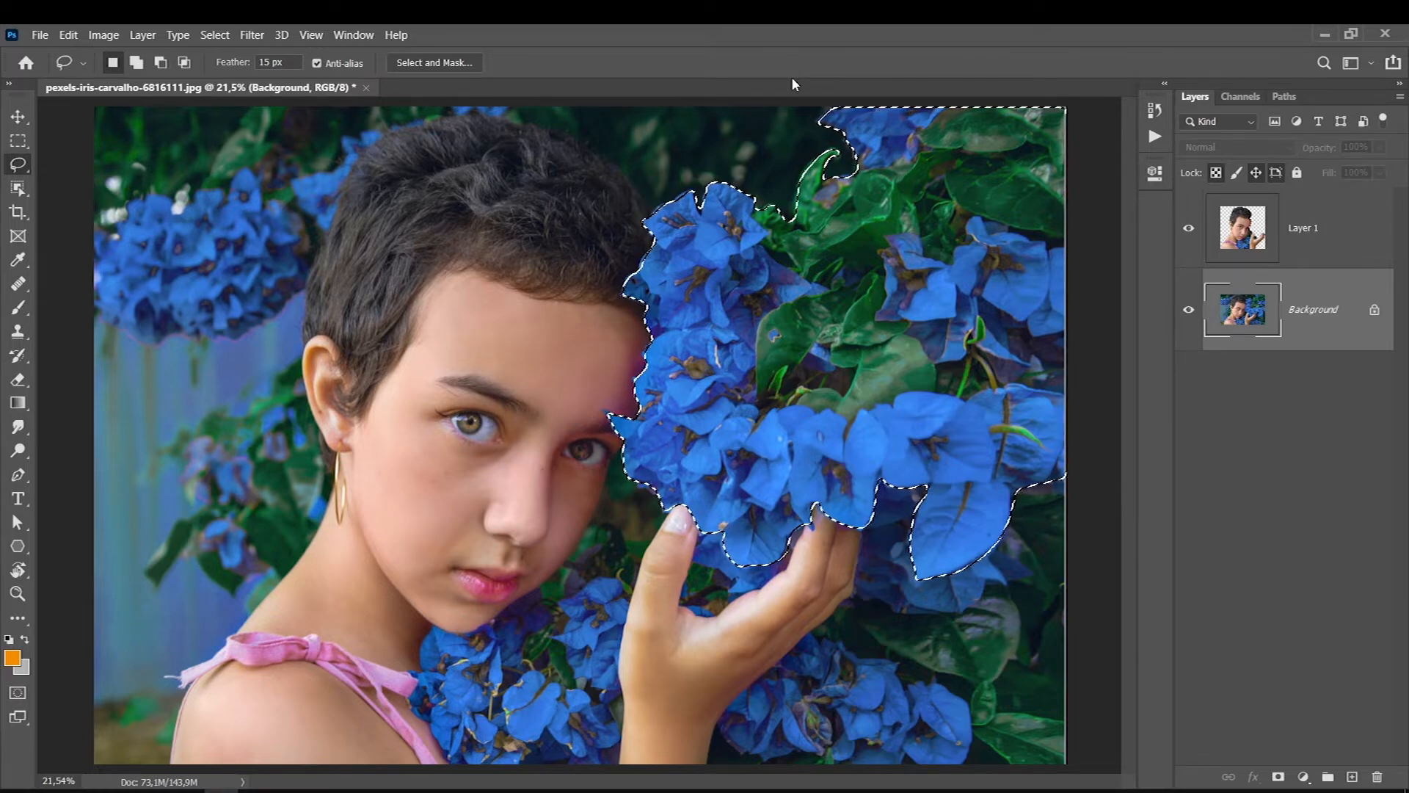
# - Apply Refine Edge to the flower selection and copy the flowers to a new layer
pyautogui.click(213, 38)
pyautogui.press('shift')
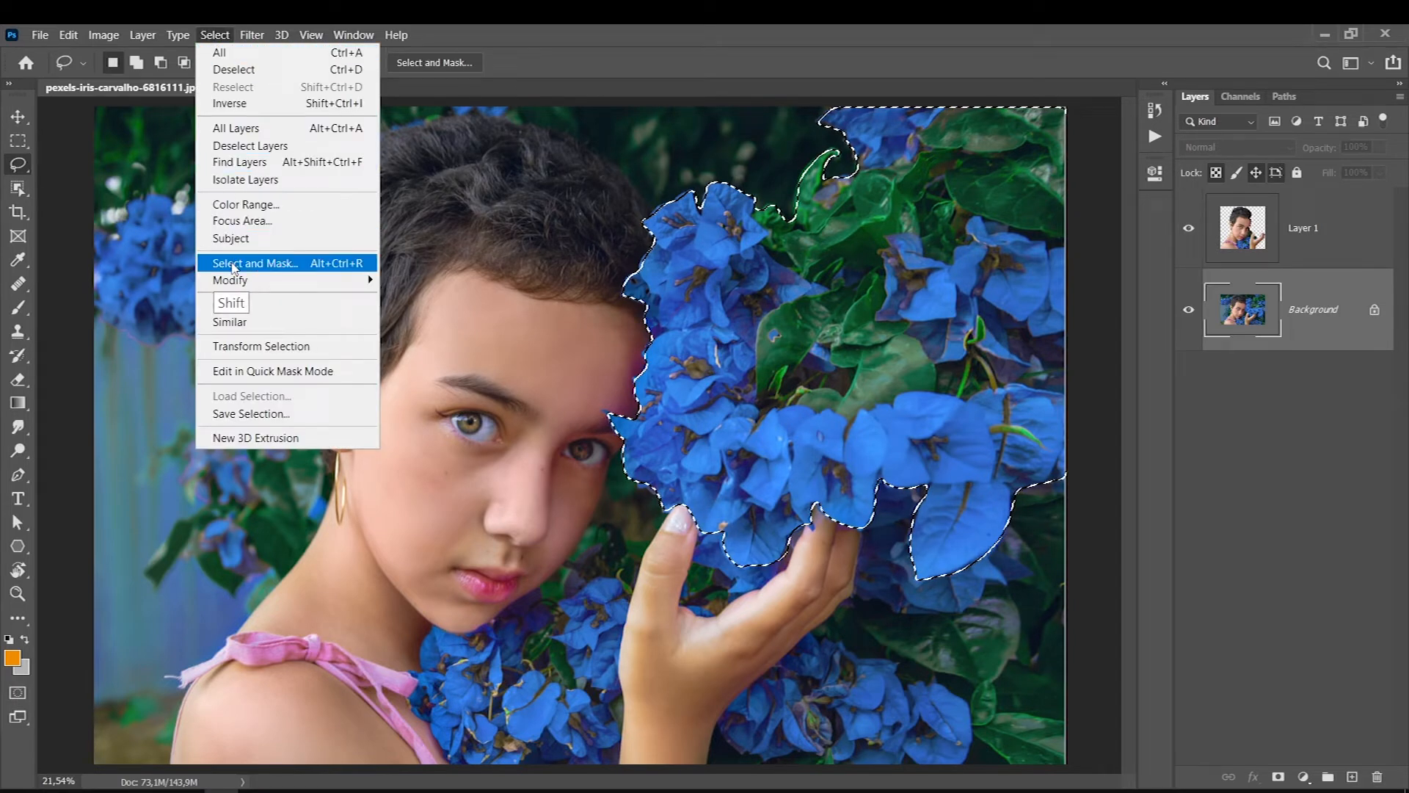
pyautogui.keyDown('shift'); pyautogui.click(230, 265); pyautogui.keyUp('shift')
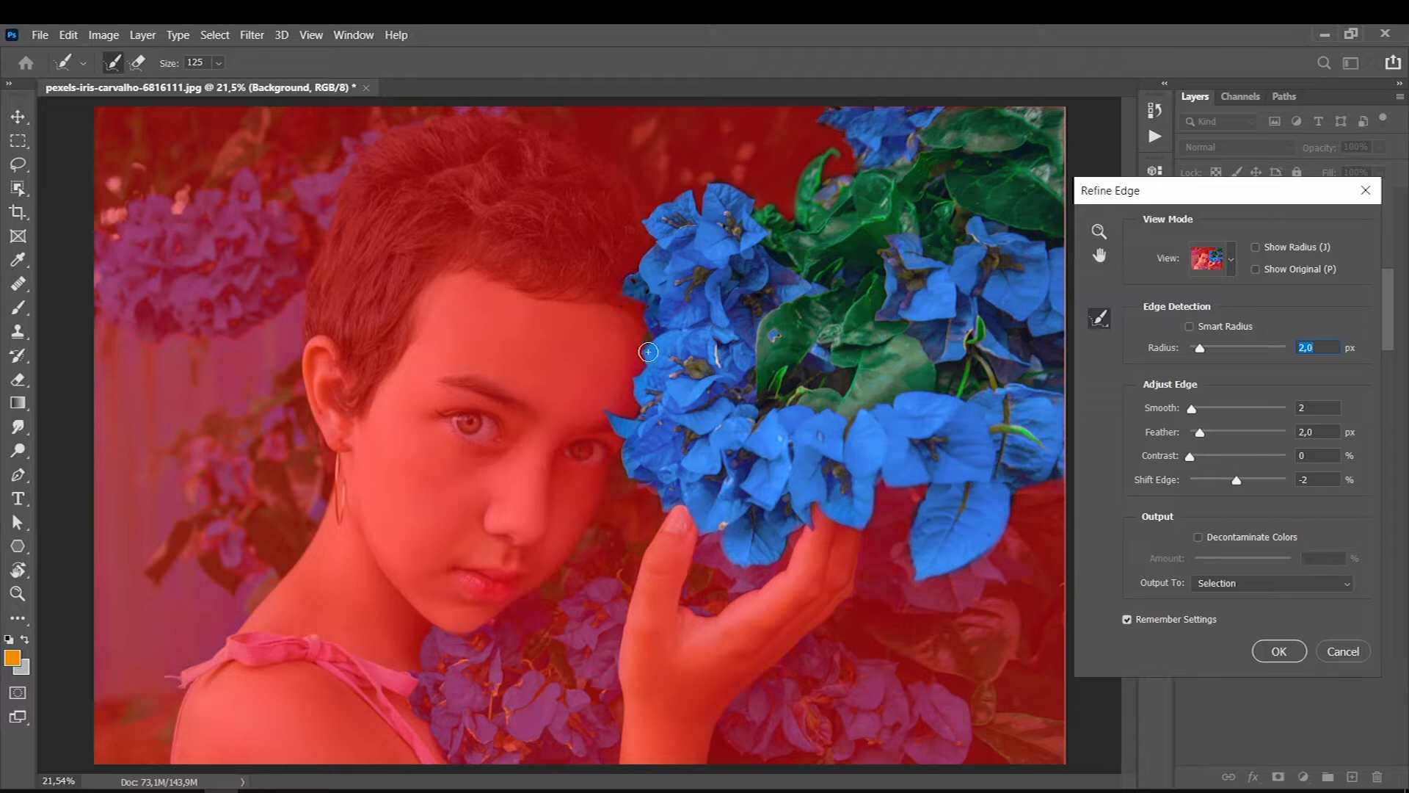
pyautogui.click(1267, 653)
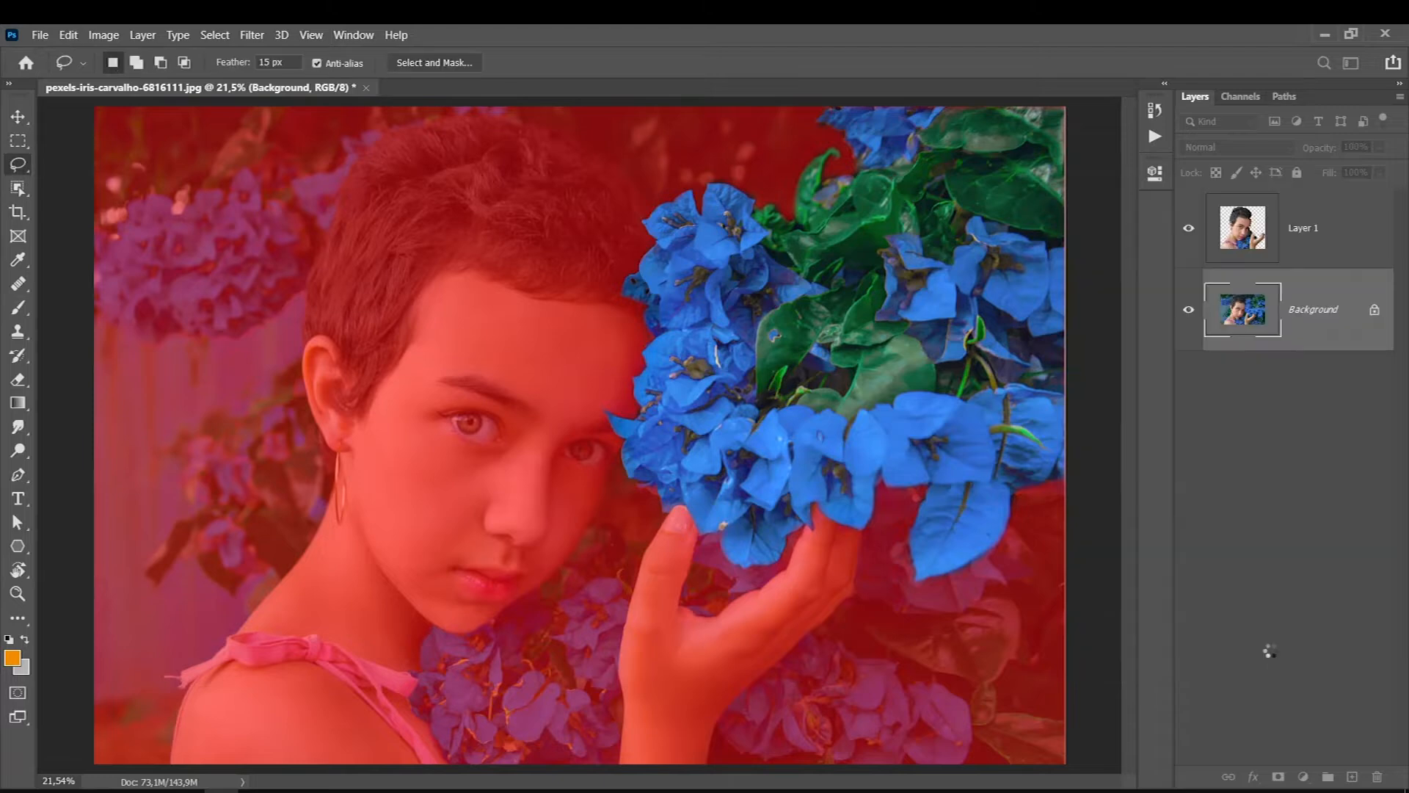
pyautogui.hotkey('ctrl', 'j')
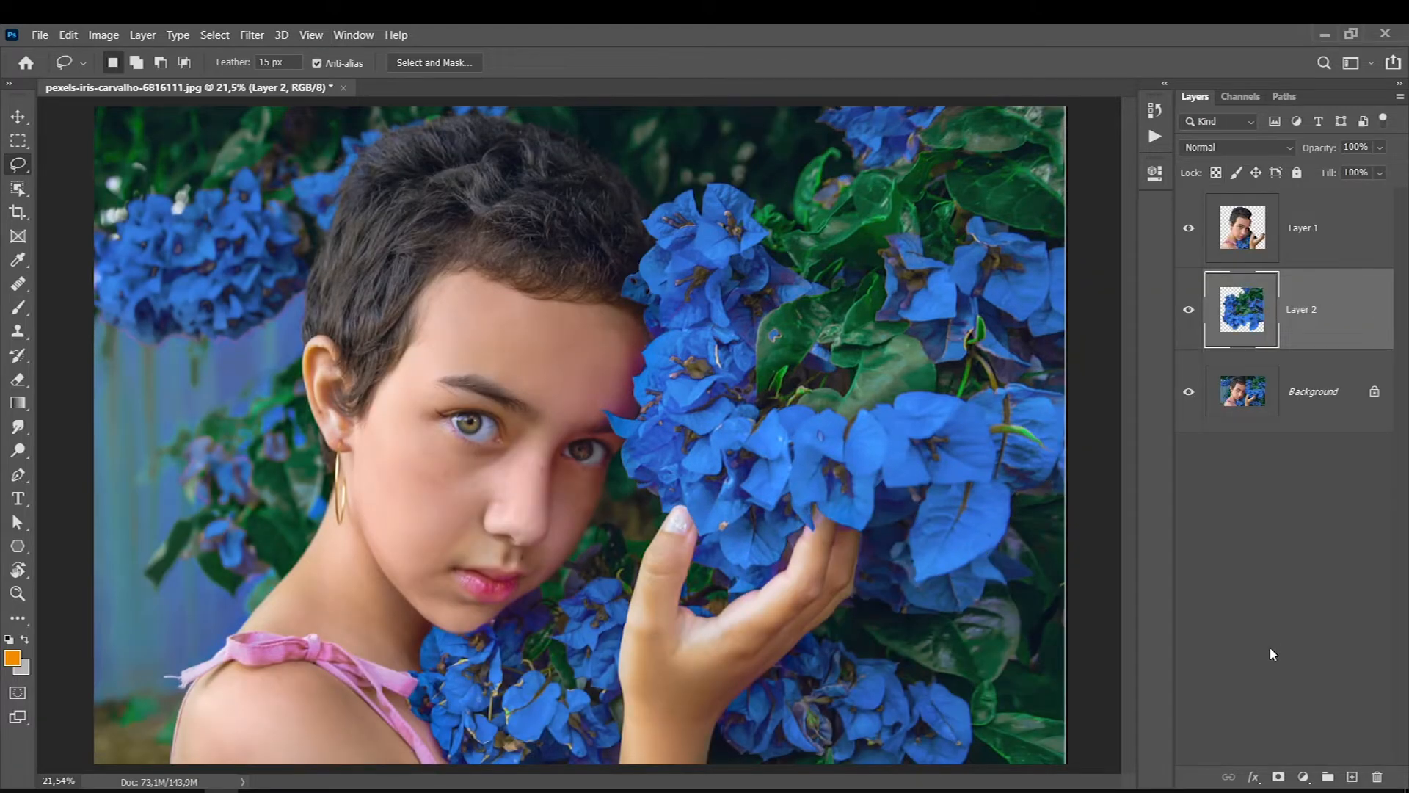
# - Flip the copied flowers on Layer 2 horizontally with Free Transform
pyautogui.hotkey('ctrl', 't')
pyautogui.moveTo(692, 444); pyautogui.dragTo(749, 473)
pyautogui.rightClick(705, 450)
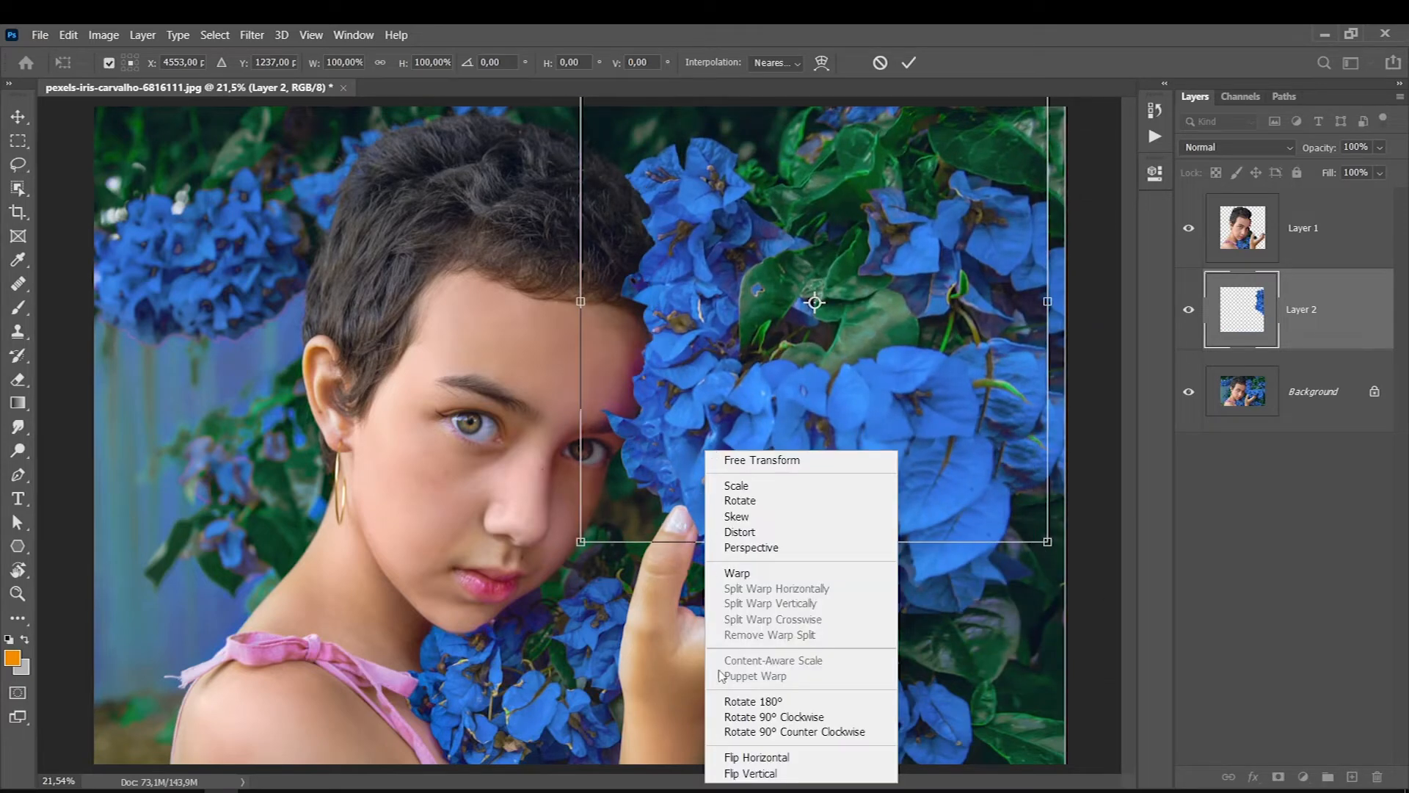
pyautogui.click(735, 756)
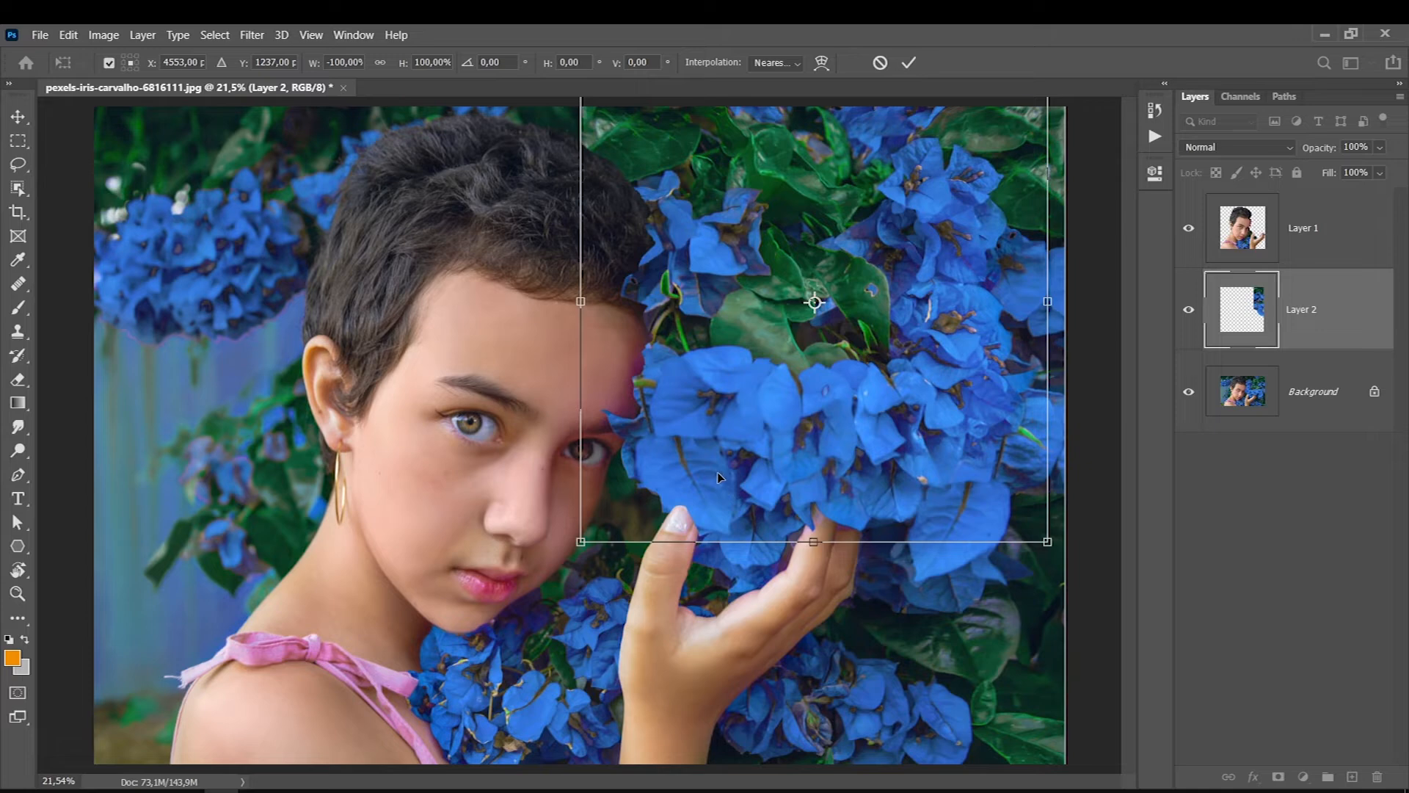
# - Move and rotate the flipped flowers to cover the background behind the ear and the back of the head
pyautogui.moveTo(731, 438); pyautogui.dragTo(339, 443)
pyautogui.moveTo(301, 493); pyautogui.dragTo(464, 728)
pyautogui.moveTo(238, 462); pyautogui.dragTo(191, 558)
pyautogui.moveTo(476, 608); pyautogui.dragTo(108, 388)
pyautogui.moveTo(185, 461)
pyautogui.mouseDown()
pyautogui.moveTo(202, 417)
pyautogui.moveTo(135, 374)
pyautogui.mouseUp()
pyautogui.press('Return')
pyautogui.press('l')
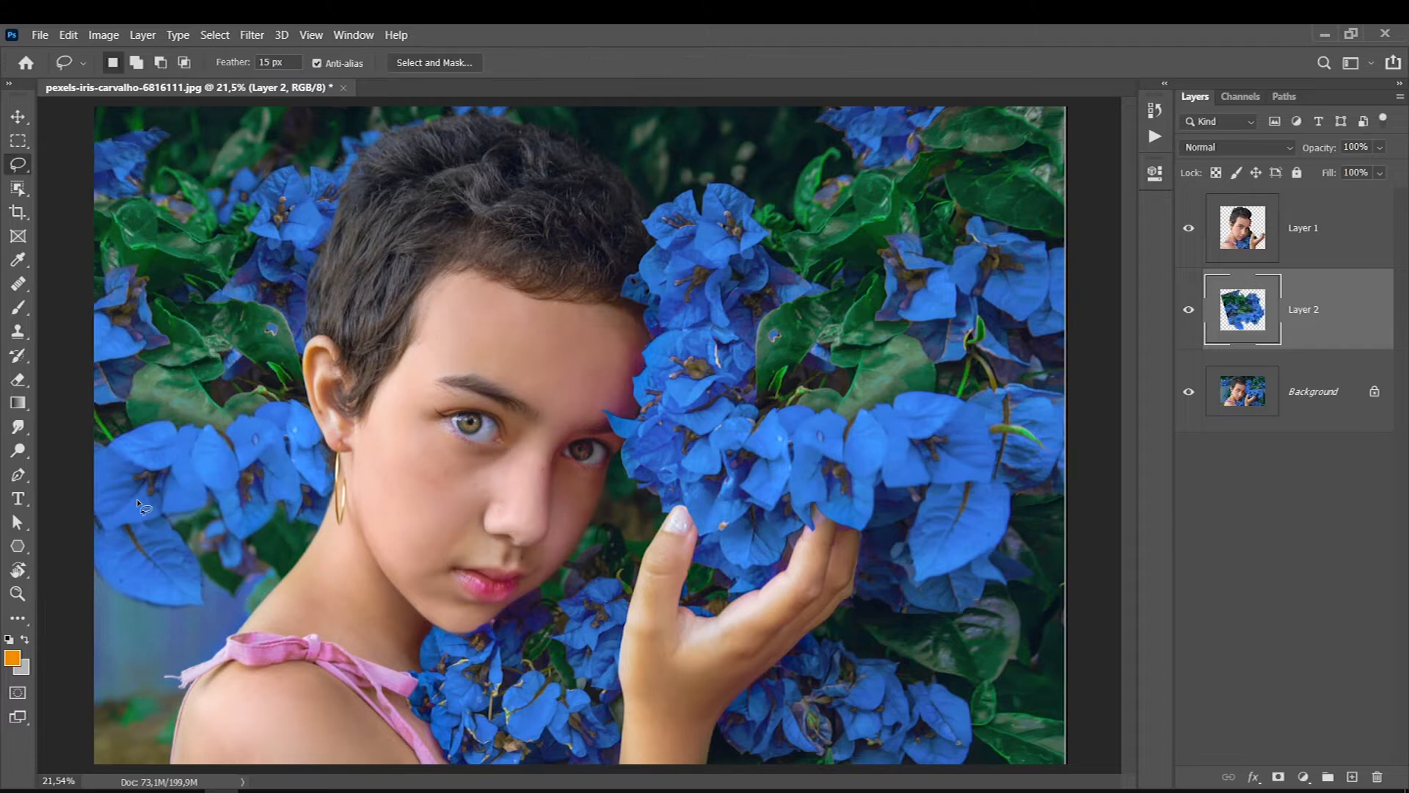
# - Duplicate the Layer 2 flowers and move the copy down to fill the background behind the neck and shoulder
pyautogui.hotkey('ctrl', 'j')
pyautogui.hotkey('ctrl', 't')
pyautogui.moveTo(172, 373); pyautogui.dragTo(145, 689)
pyautogui.moveTo(203, 614)
pyautogui.mouseDown()
pyautogui.moveTo(152, 629)
pyautogui.moveTo(173, 613)
pyautogui.mouseUp()
pyautogui.press('Return')
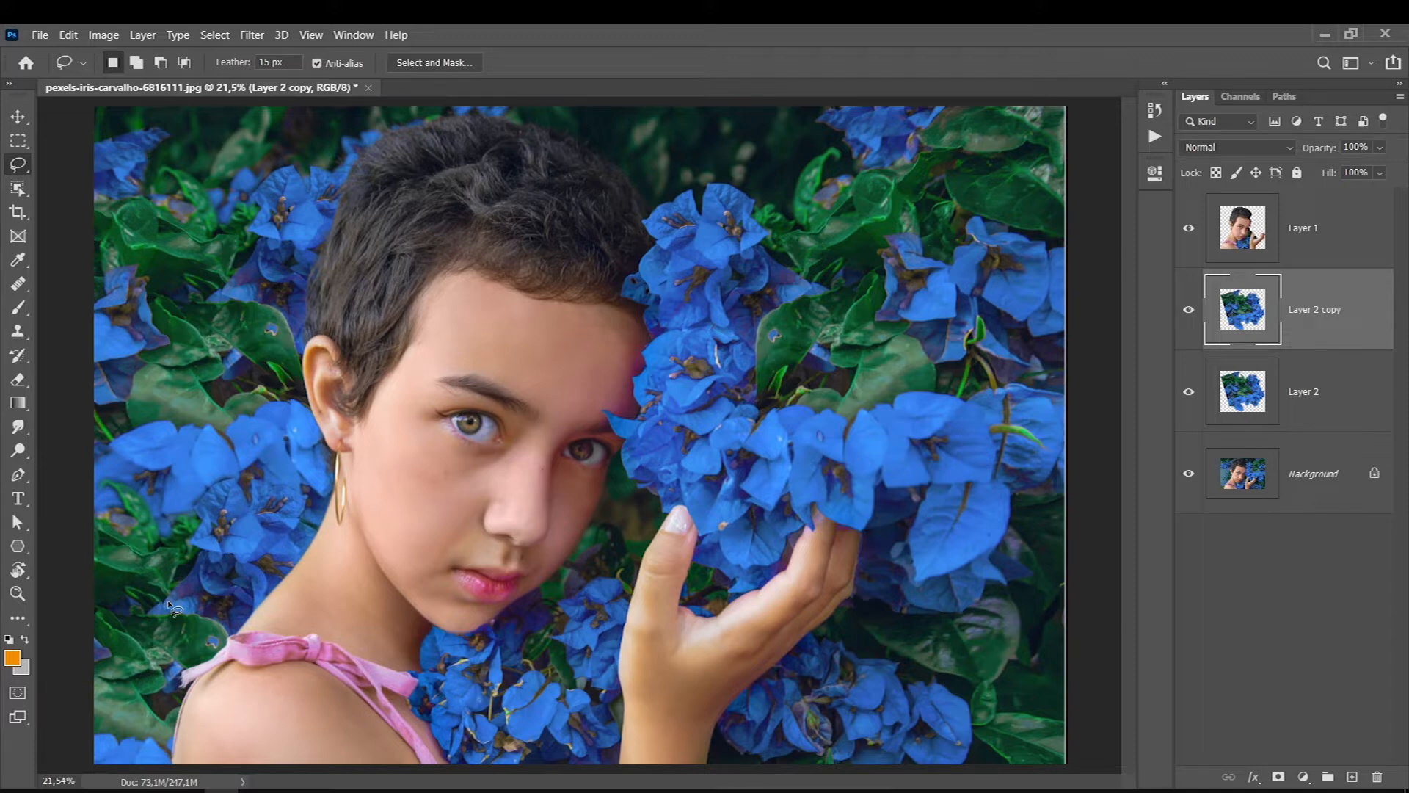
# - Duplicate the flower layer again above Layer 1, and rotate and place it in front of the shoulder as foreground
pyautogui.hotkey('ctrl', 'j')
pyautogui.moveTo(1257, 301); pyautogui.dragTo(1240, 215)
pyautogui.hotkey('ctrl', 't')
pyautogui.moveTo(220, 760); pyautogui.dragTo(147, 602)
pyautogui.moveTo(422, 378); pyautogui.dragTo(340, 238)
pyautogui.moveTo(116, 589); pyautogui.dragTo(139, 569)
pyautogui.moveTo(425, 356); pyautogui.dragTo(400, 310)
pyautogui.moveTo(112, 630); pyautogui.dragTo(104, 689)
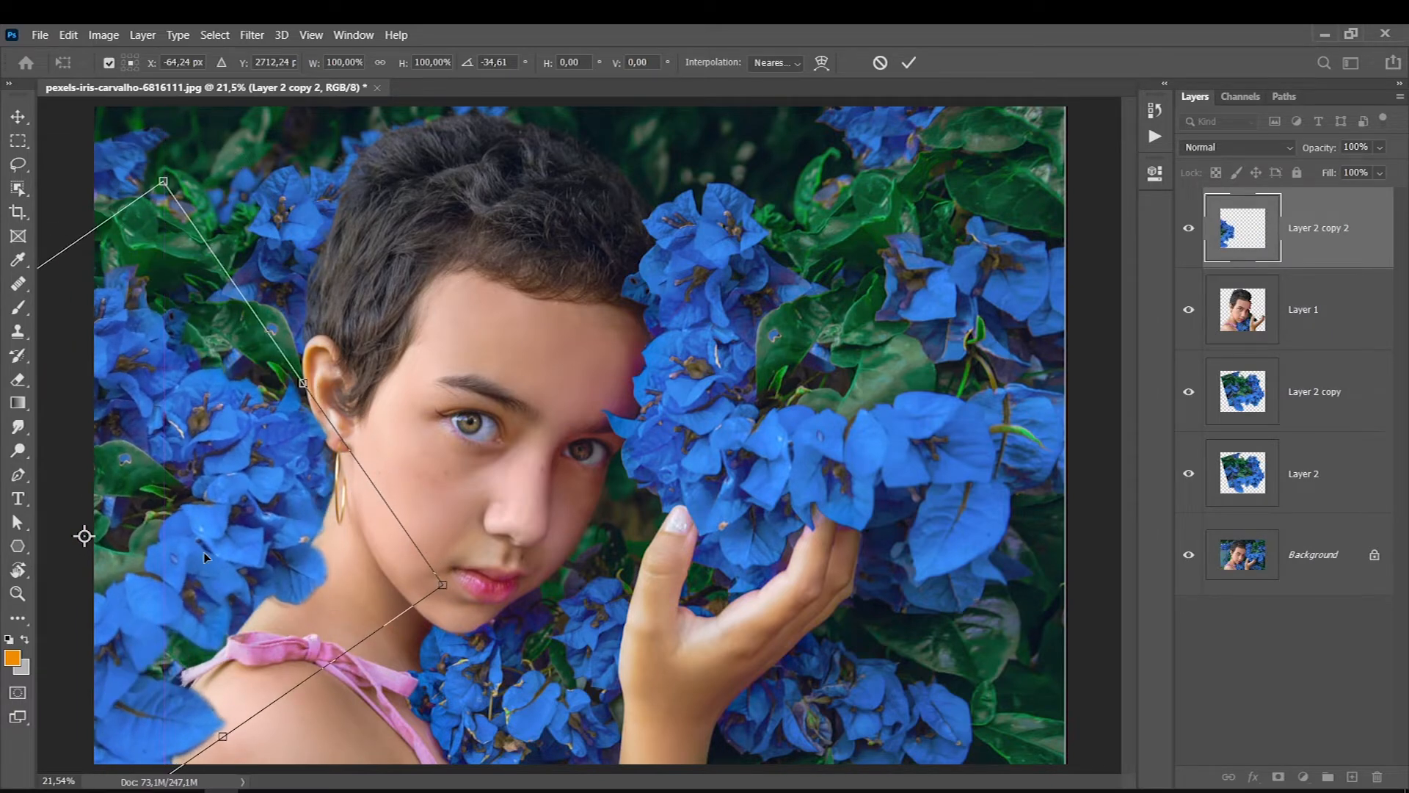
pyautogui.moveTo(394, 352); pyautogui.dragTo(433, 450)
pyautogui.moveTo(93, 644); pyautogui.dragTo(141, 651)
pyautogui.press('Return')
pyautogui.press('l')
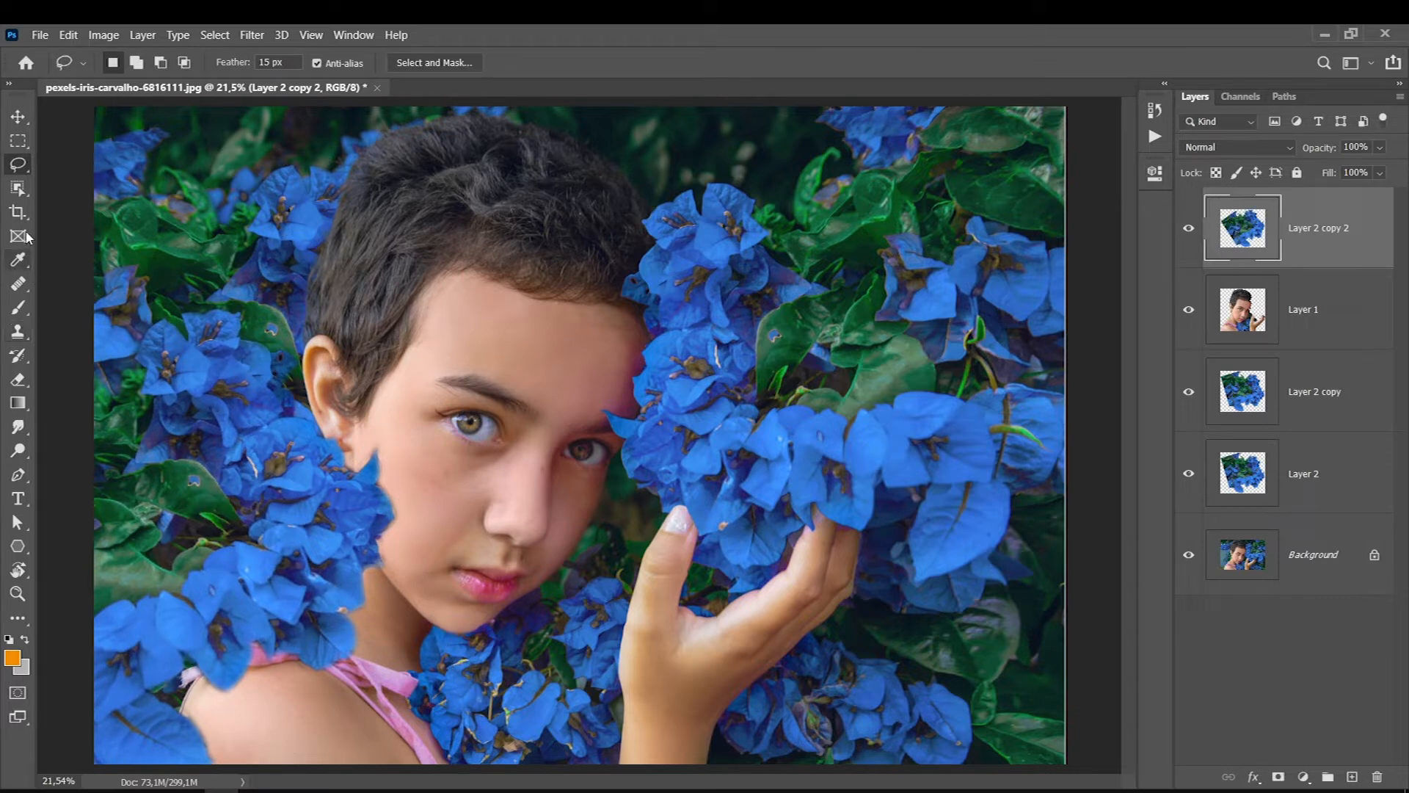
# - Outline the flowers in the lower corner beside the shoulder and delete the rest of the foreground flowers covering the subject
pyautogui.moveTo(208, 752)
pyautogui.mouseDown()
pyautogui.moveTo(160, 694)
pyautogui.moveTo(168, 642)
pyautogui.mouseUp()
pyautogui.moveTo(72, 582)
pyautogui.mouseDown()
pyautogui.moveTo(48, 711)
pyautogui.moveTo(157, 787)
pyautogui.mouseUp()
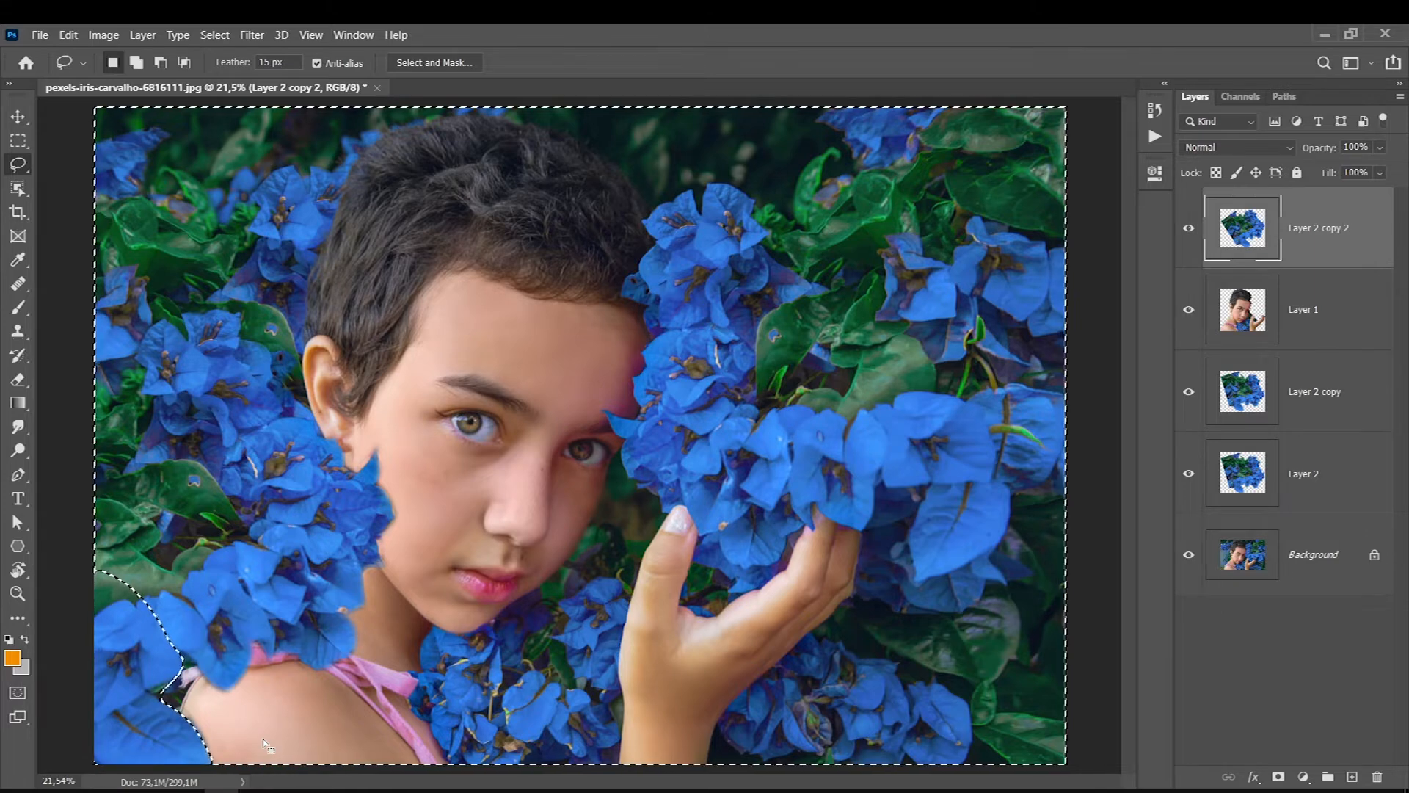
pyautogui.press('Delete')
pyautogui.hotkey('ctrl', 'd')
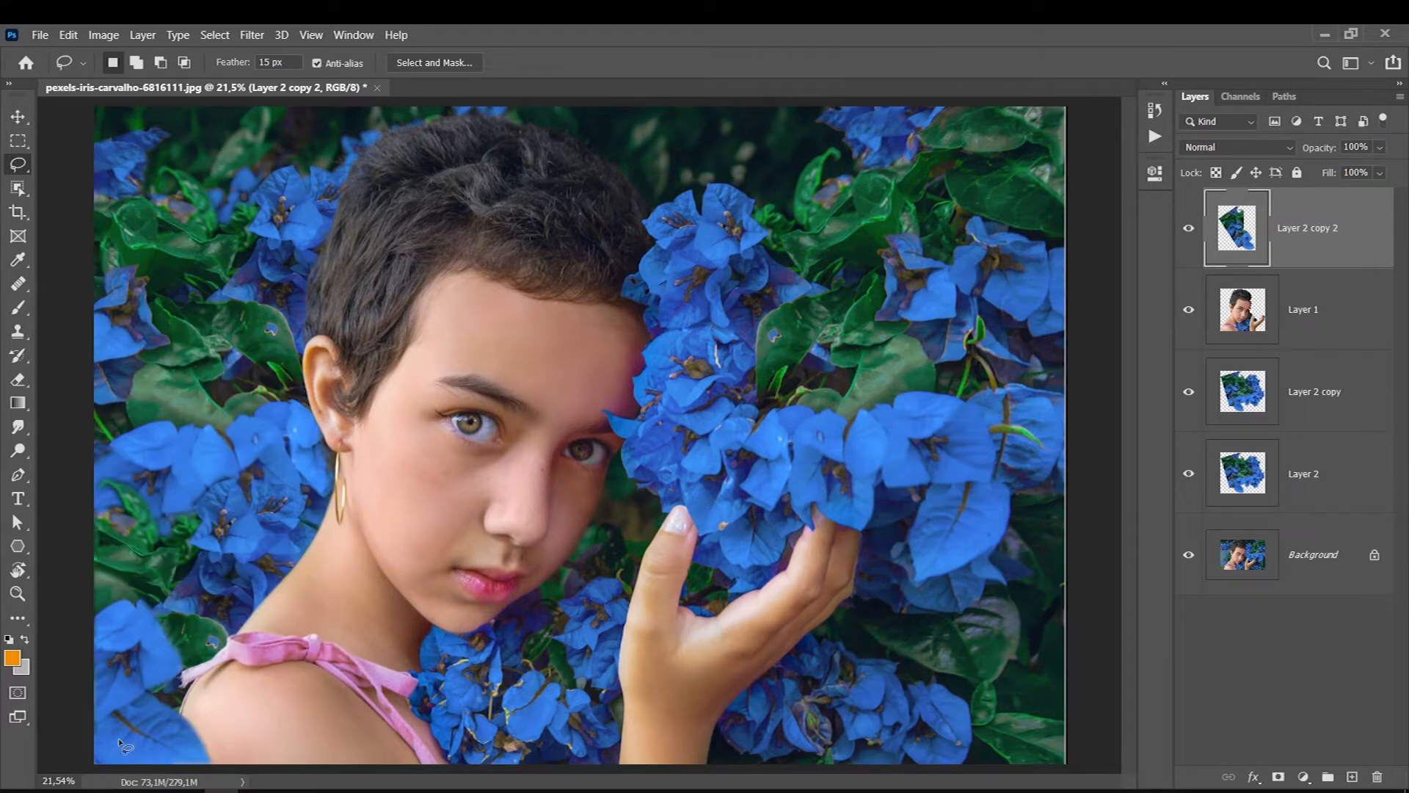
# - Enlarge the remaining foreground flowers on Layer 2 copy 2 and reposition them in the corner beside the shoulder
pyautogui.hotkey('ctrl', 't')
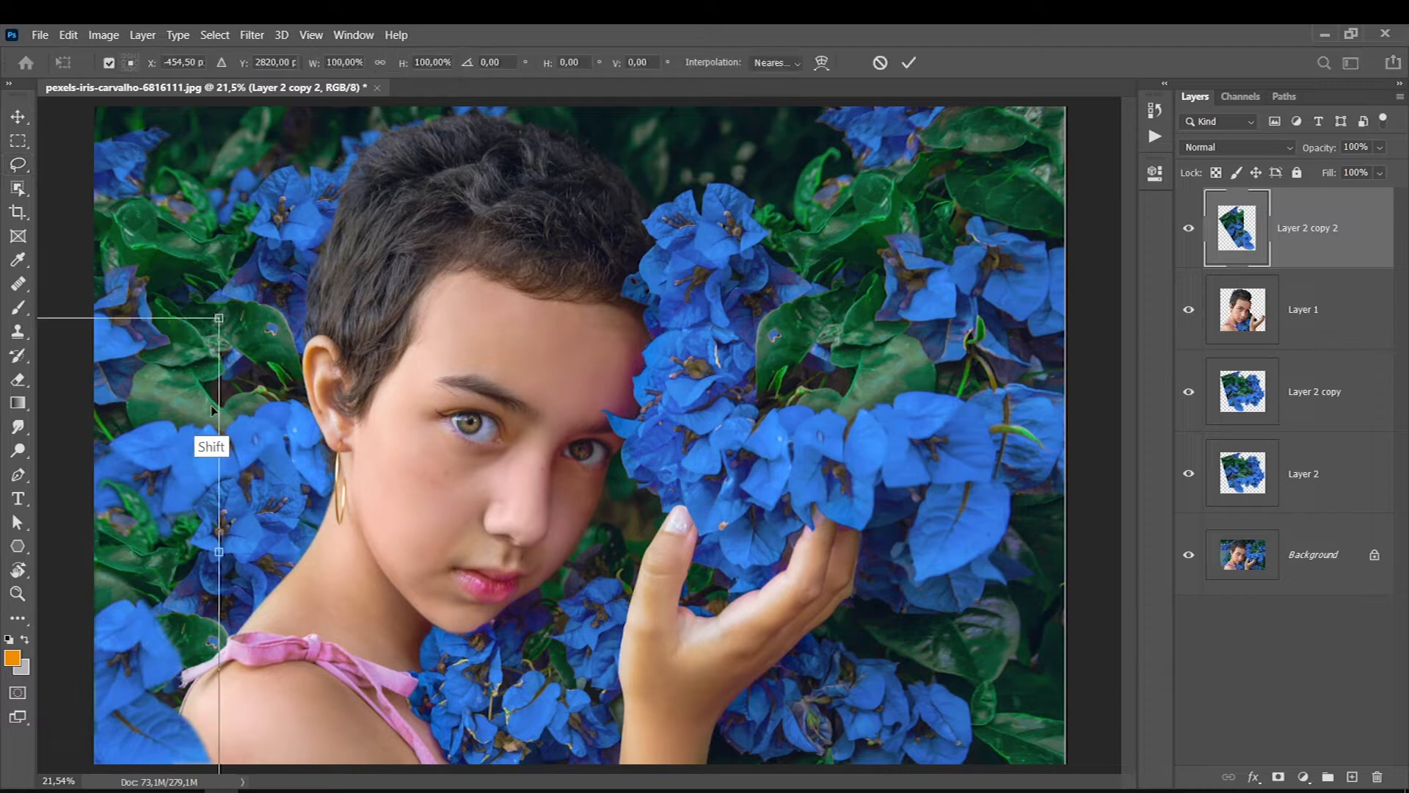
pyautogui.moveTo(221, 318); pyautogui.dragTo(316, 217)
pyautogui.moveTo(142, 625); pyautogui.dragTo(102, 637)
pyautogui.press('Return')
# - Apply a strong Gaussian Blur to the foreground corner flowers on Layer 2 copy 2
pyautogui.click(252, 34)
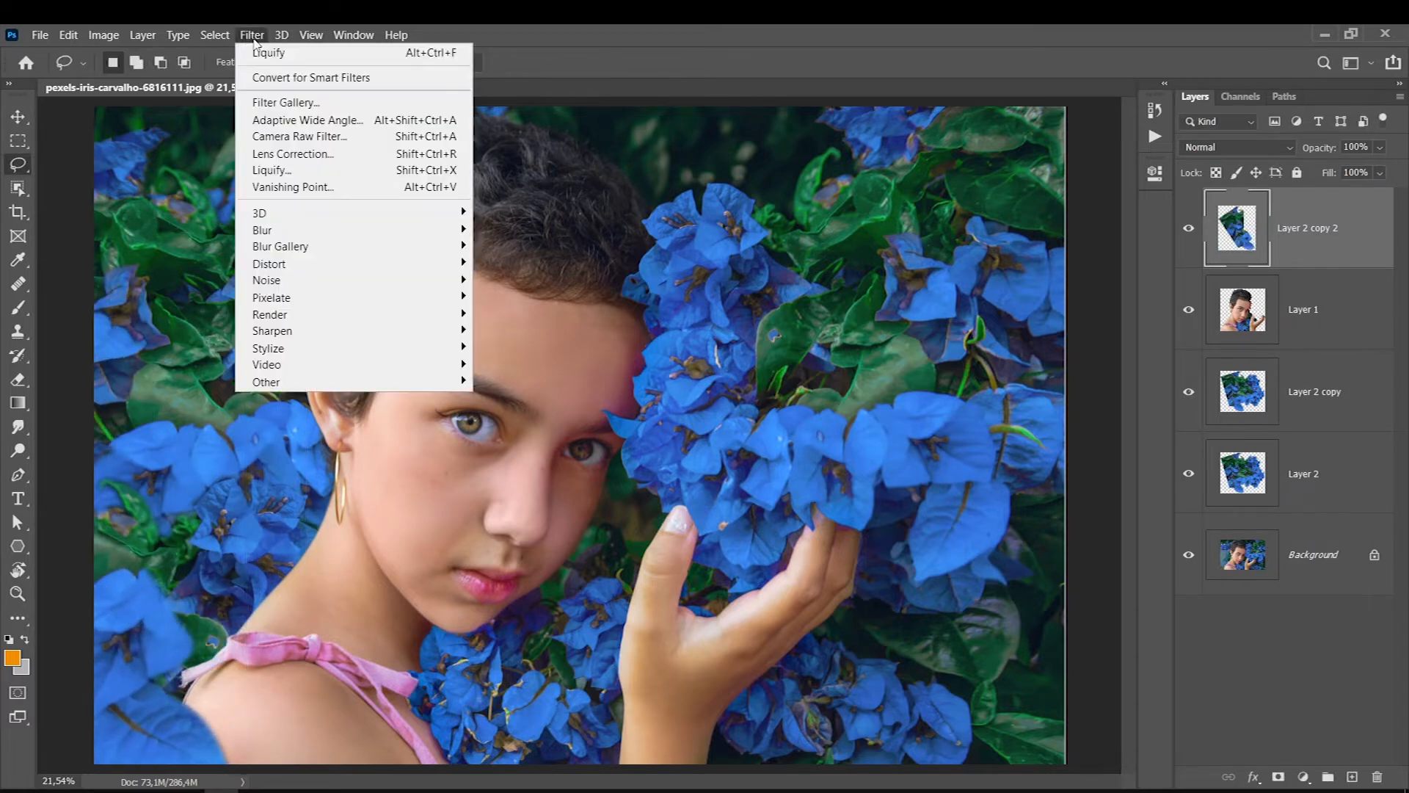
pyautogui.moveTo(272, 232)
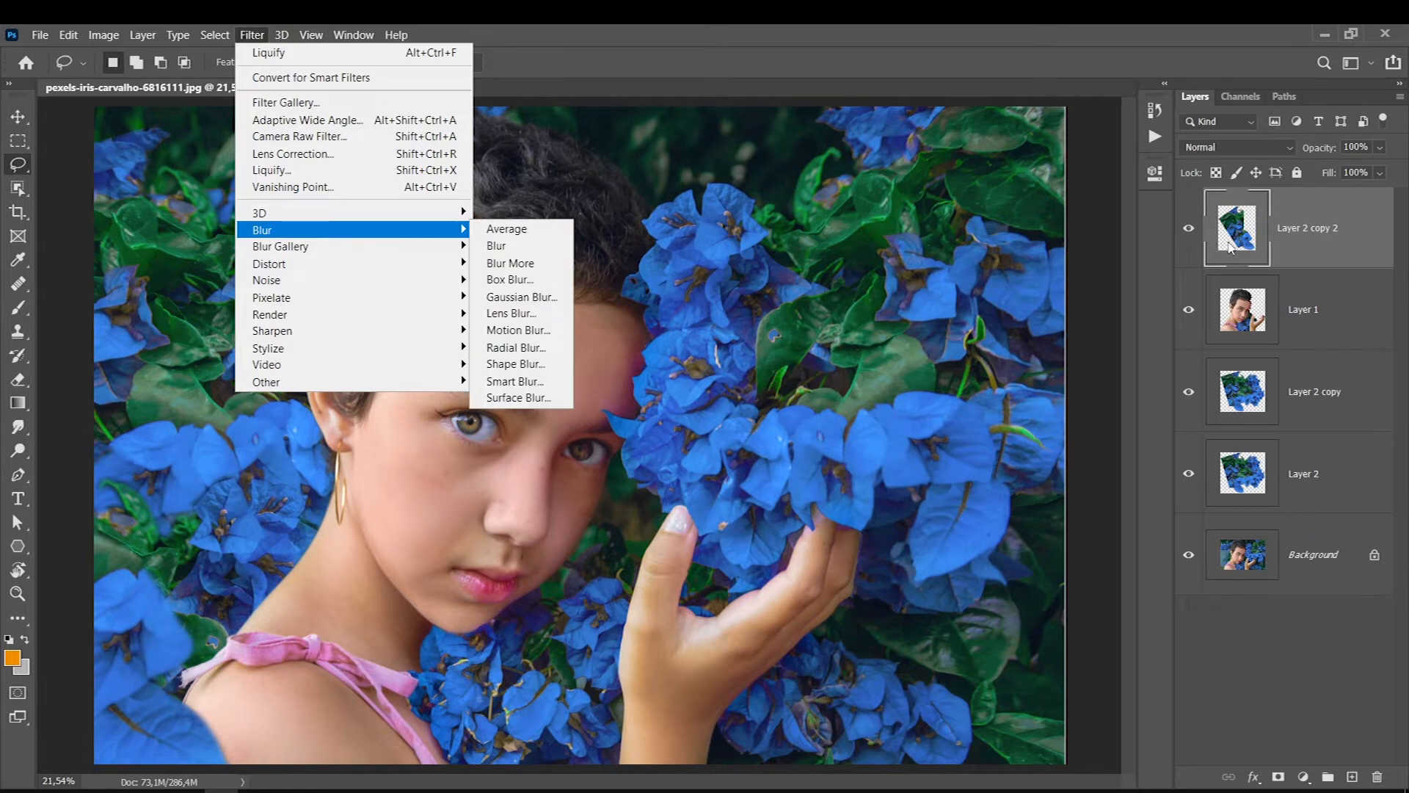
pyautogui.click(519, 297)
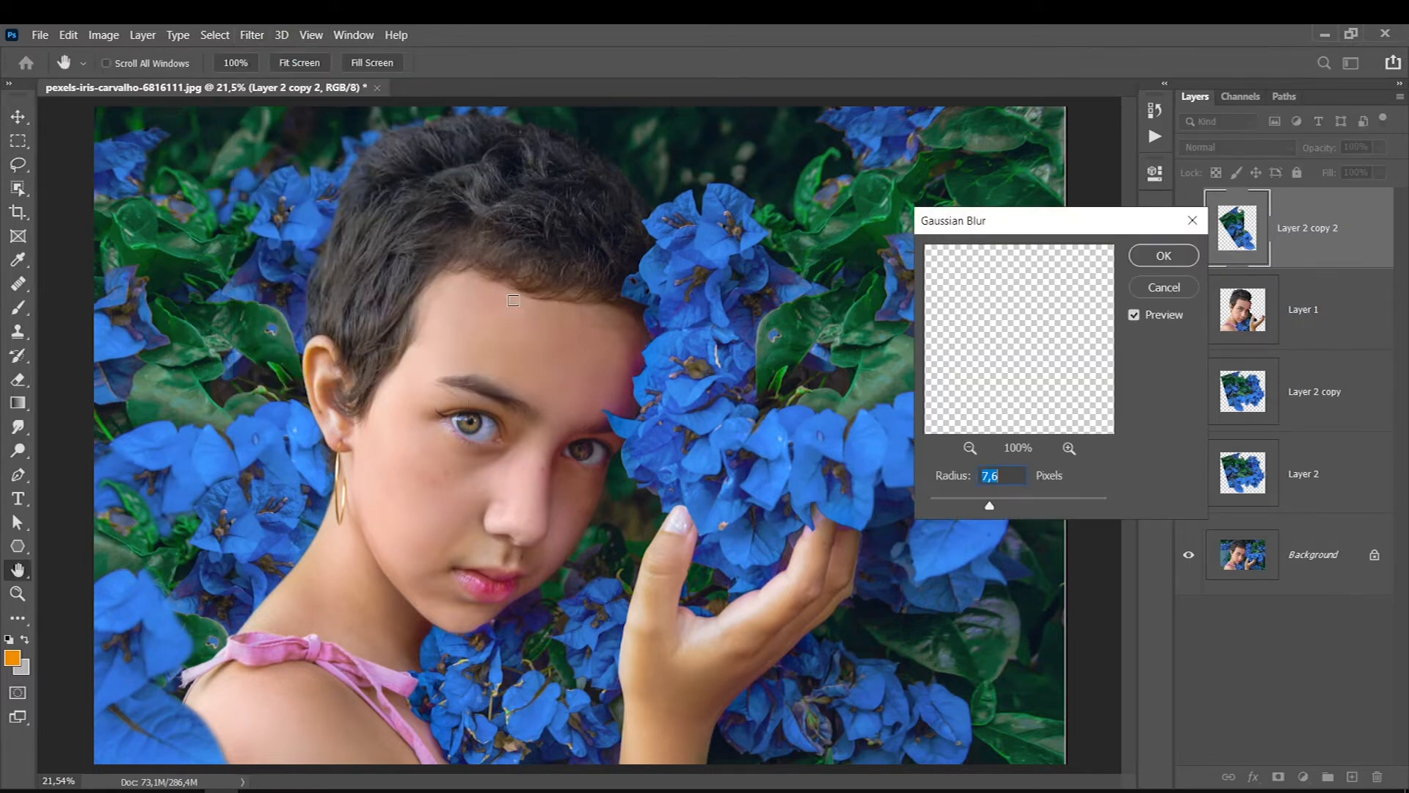
pyautogui.moveTo(1013, 503); pyautogui.dragTo(1010, 503)
pyautogui.click(1165, 287)
pyautogui.press('l')
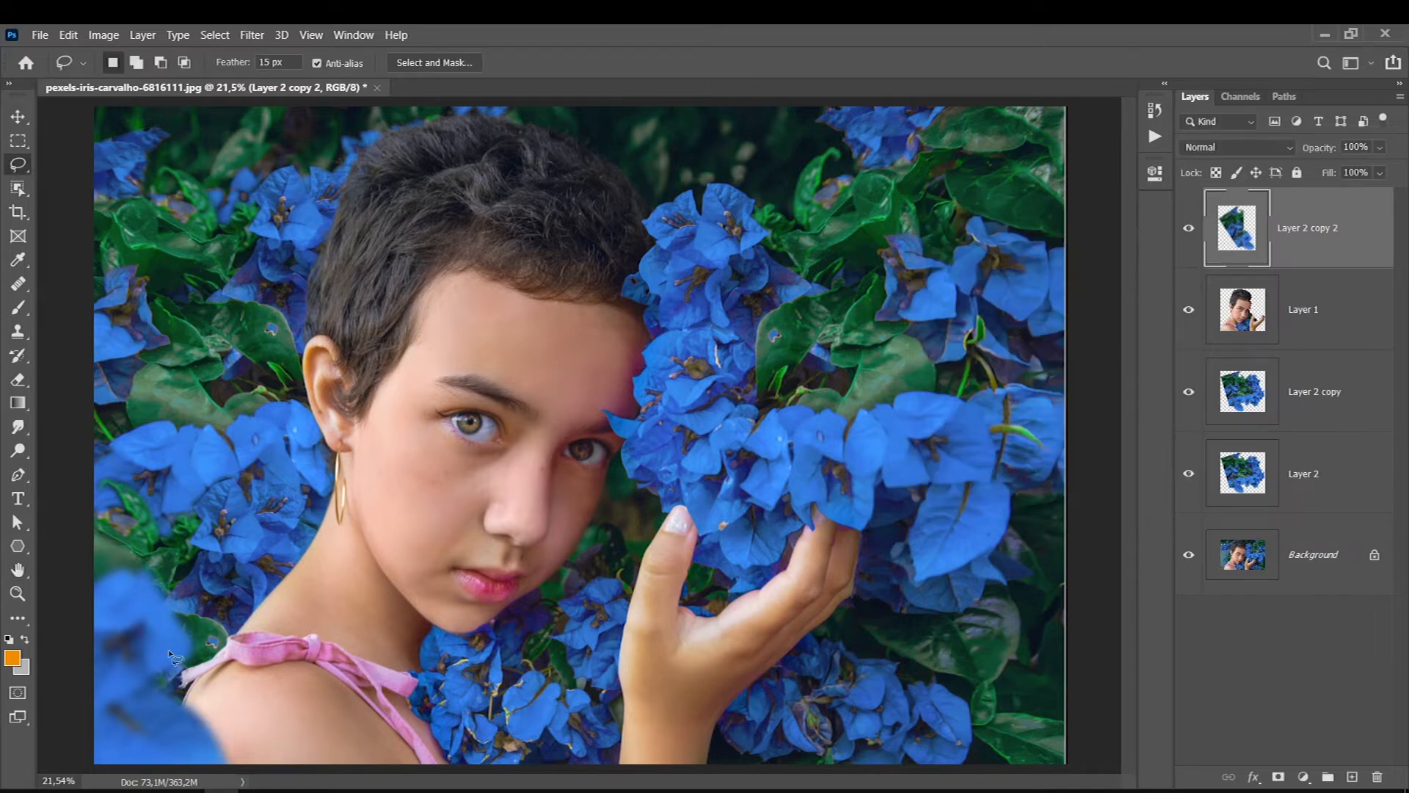
# - Check which flowers belong to Layer 2 copy and apply a Gaussian Blur with a 2.9 pixel radius to that layer
pyautogui.click(1242, 307)
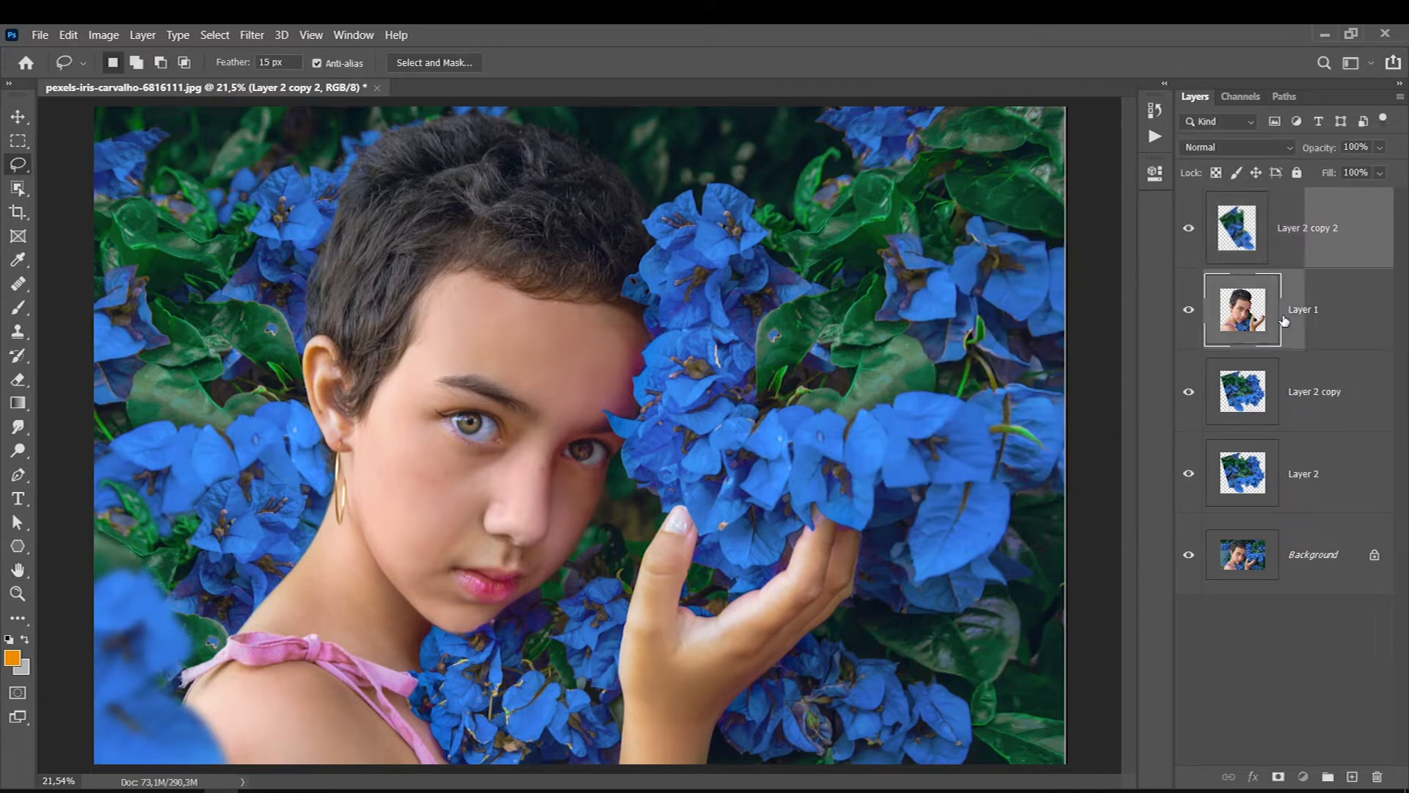
pyautogui.click(1273, 408)
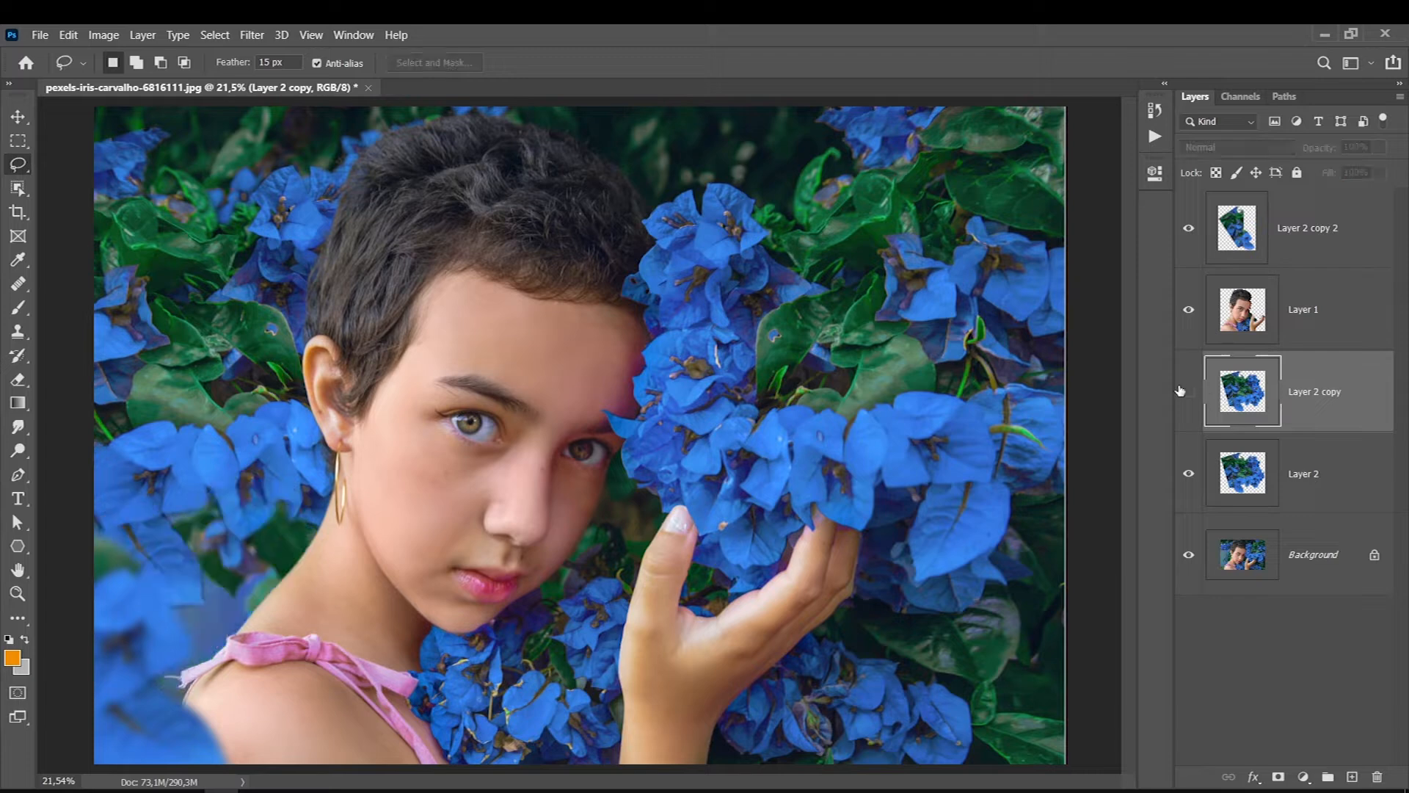
pyautogui.click(1183, 474)
pyautogui.click(1183, 473)
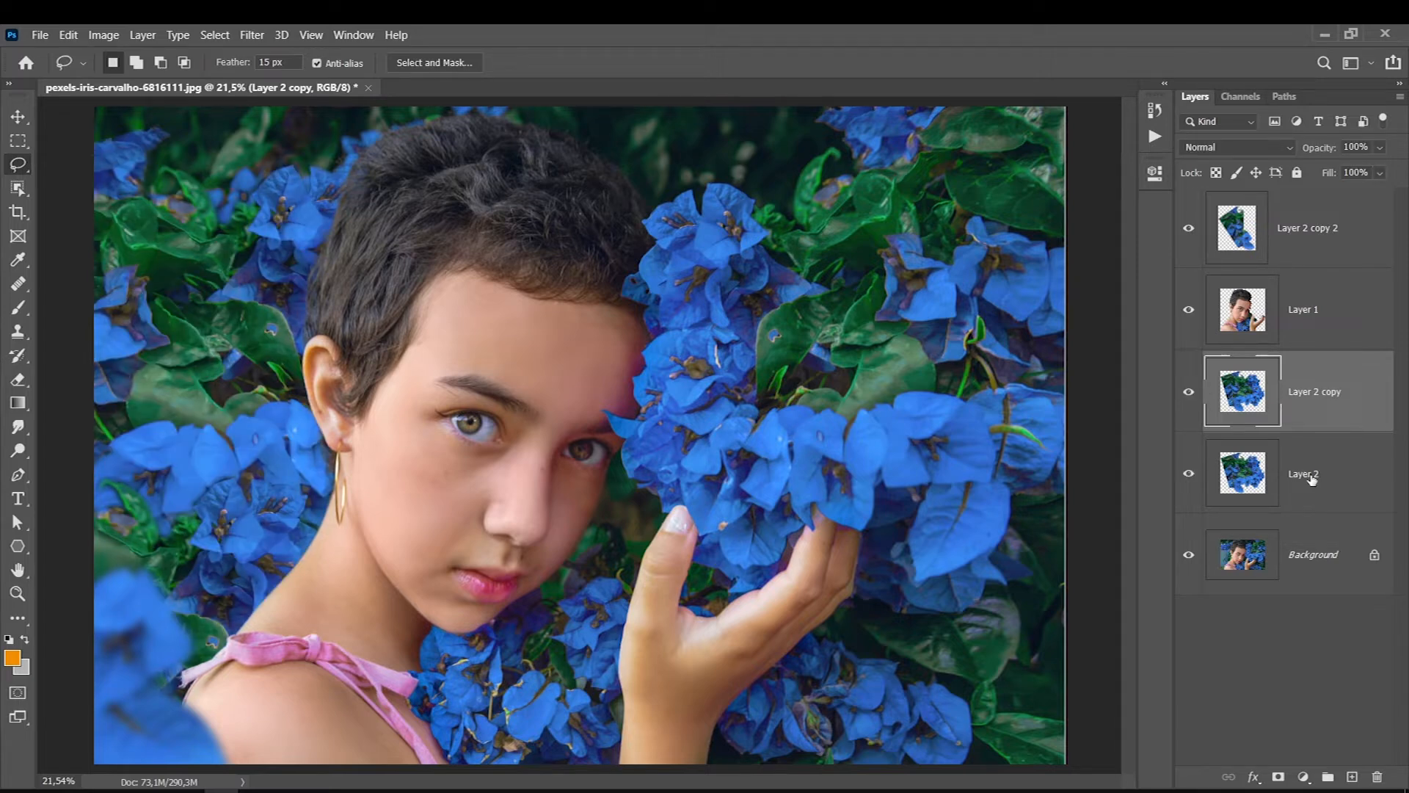
pyautogui.click(251, 37)
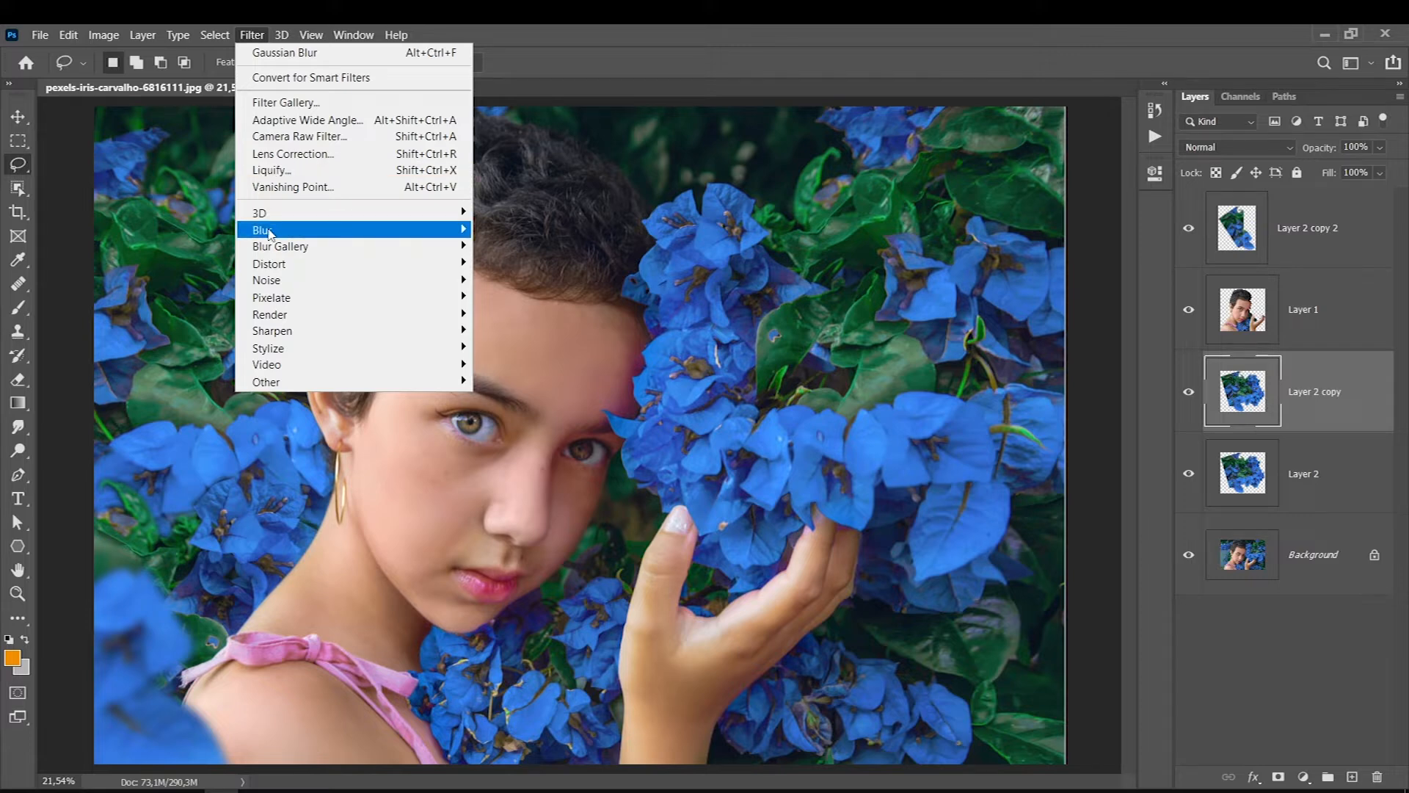
pyautogui.moveTo(316, 229)
pyautogui.click(498, 297)
pyautogui.moveTo(1008, 505); pyautogui.dragTo(969, 505)
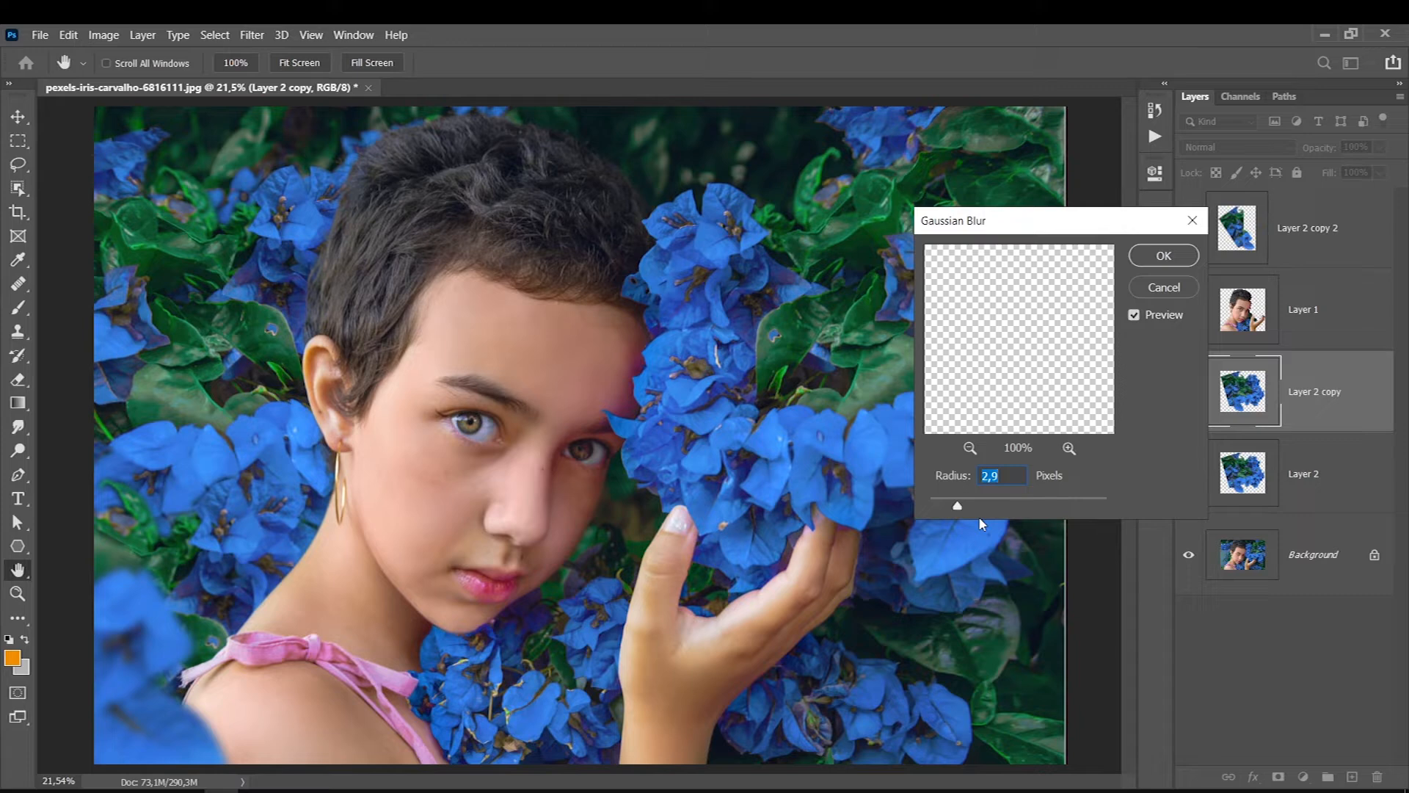
pyautogui.press('Return')
# - Scale down the flowers on Layer 2 copy and reposition them in the gap above the shoulder beside the neck
pyautogui.hotkey('ctrl', 't')
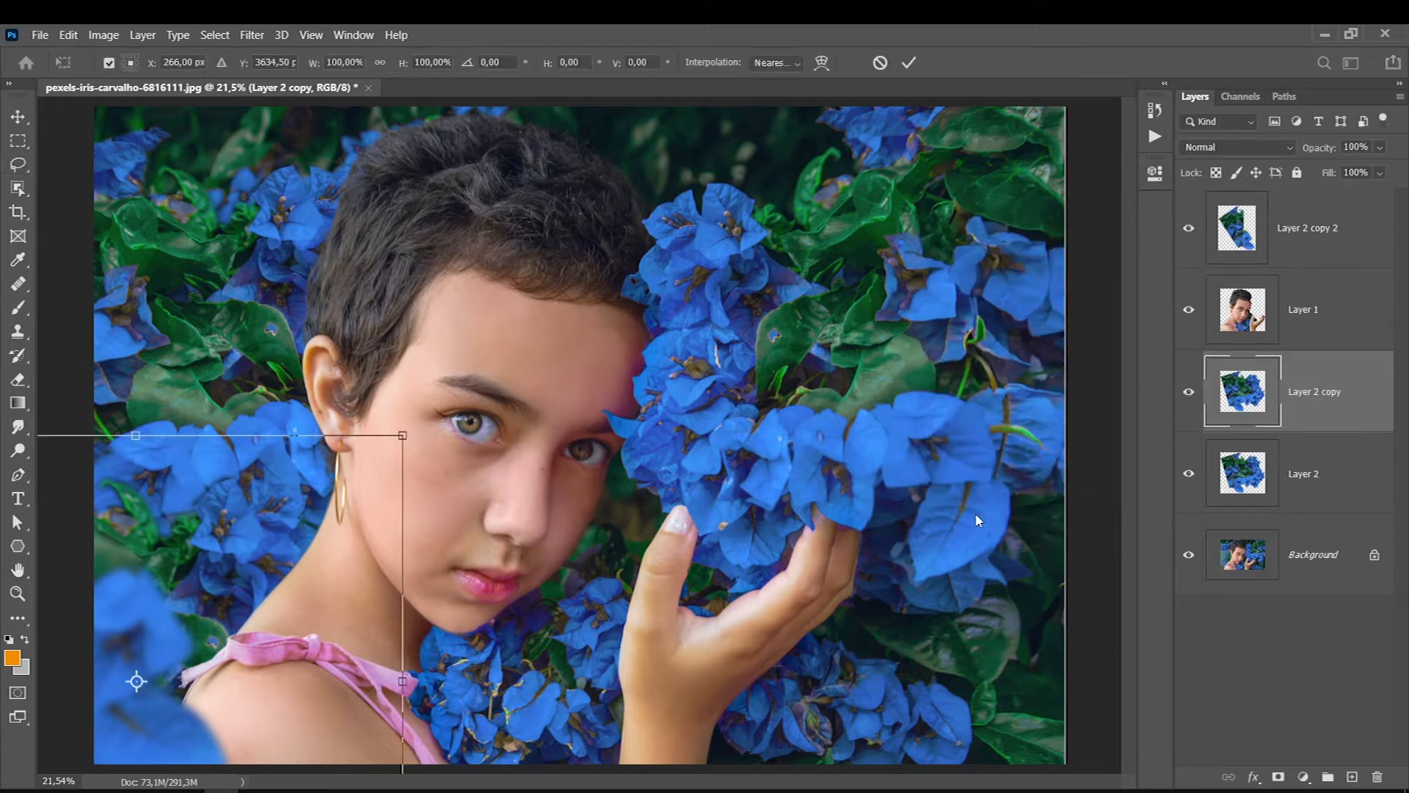
pyautogui.moveTo(403, 433); pyautogui.dragTo(335, 490)
pyautogui.moveTo(114, 643); pyautogui.dragTo(148, 546)
pyautogui.moveTo(369, 399); pyautogui.dragTo(323, 441)
pyautogui.moveTo(141, 630); pyautogui.dragTo(194, 596)
pyautogui.press('Return')
pyautogui.press('l')
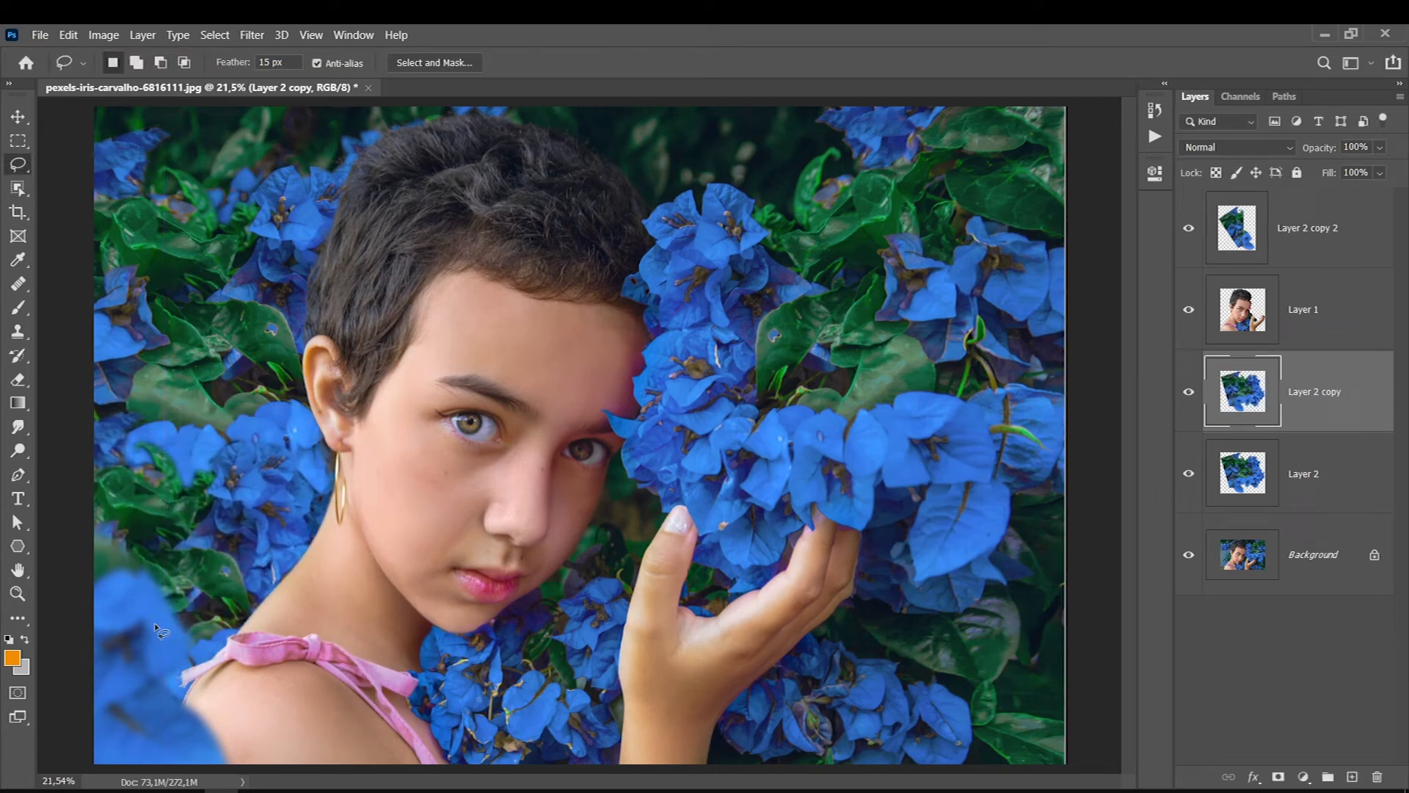
# - Transform the Layer 2 flowers and reposition them in the background beside the hair and ear
pyautogui.click(1264, 479)
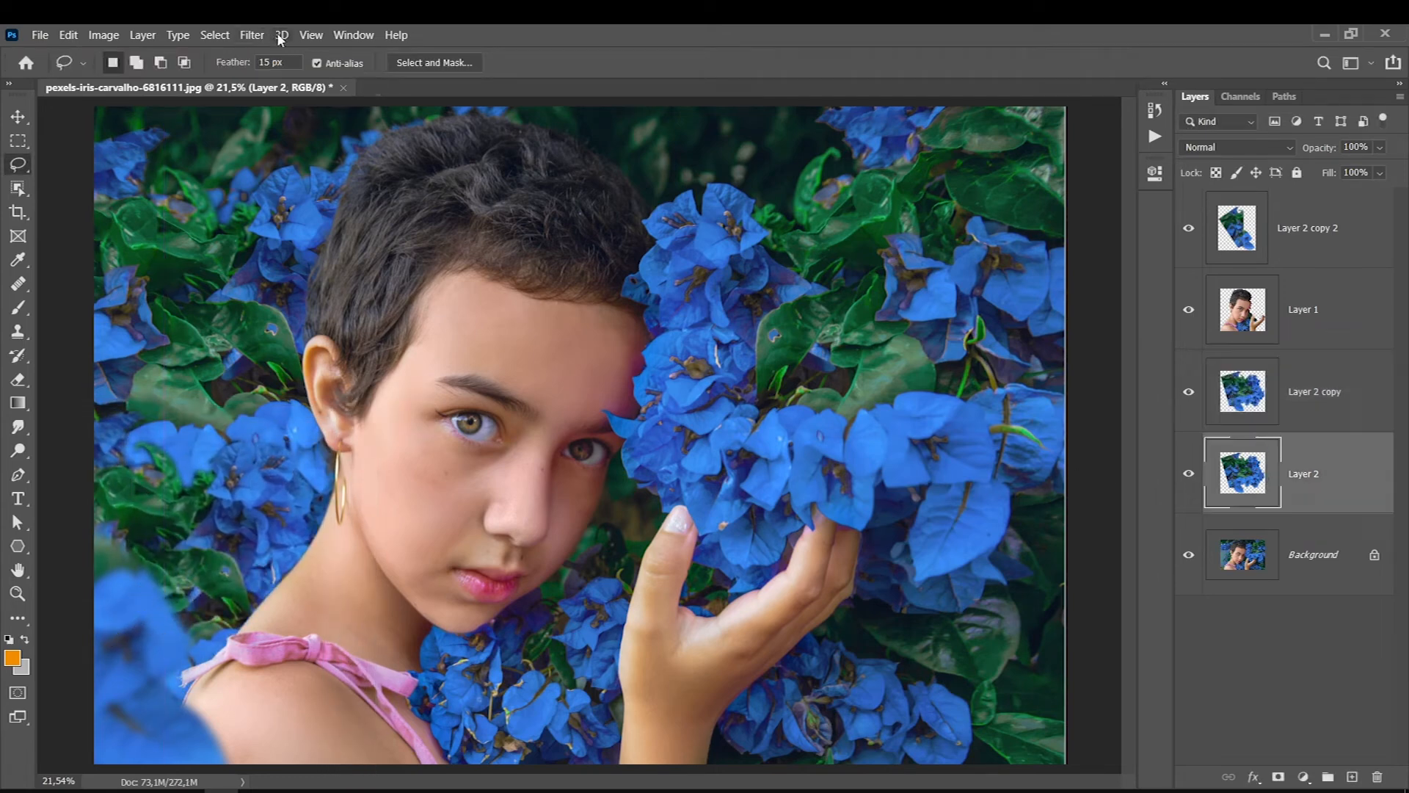
pyautogui.hotkey('ctrl', 't')
pyautogui.moveTo(462, 619)
pyautogui.mouseDown()
pyautogui.moveTo(387, 565)
pyautogui.moveTo(332, 502)
pyautogui.moveTo(149, 409)
pyautogui.mouseUp()
pyautogui.press('Return')
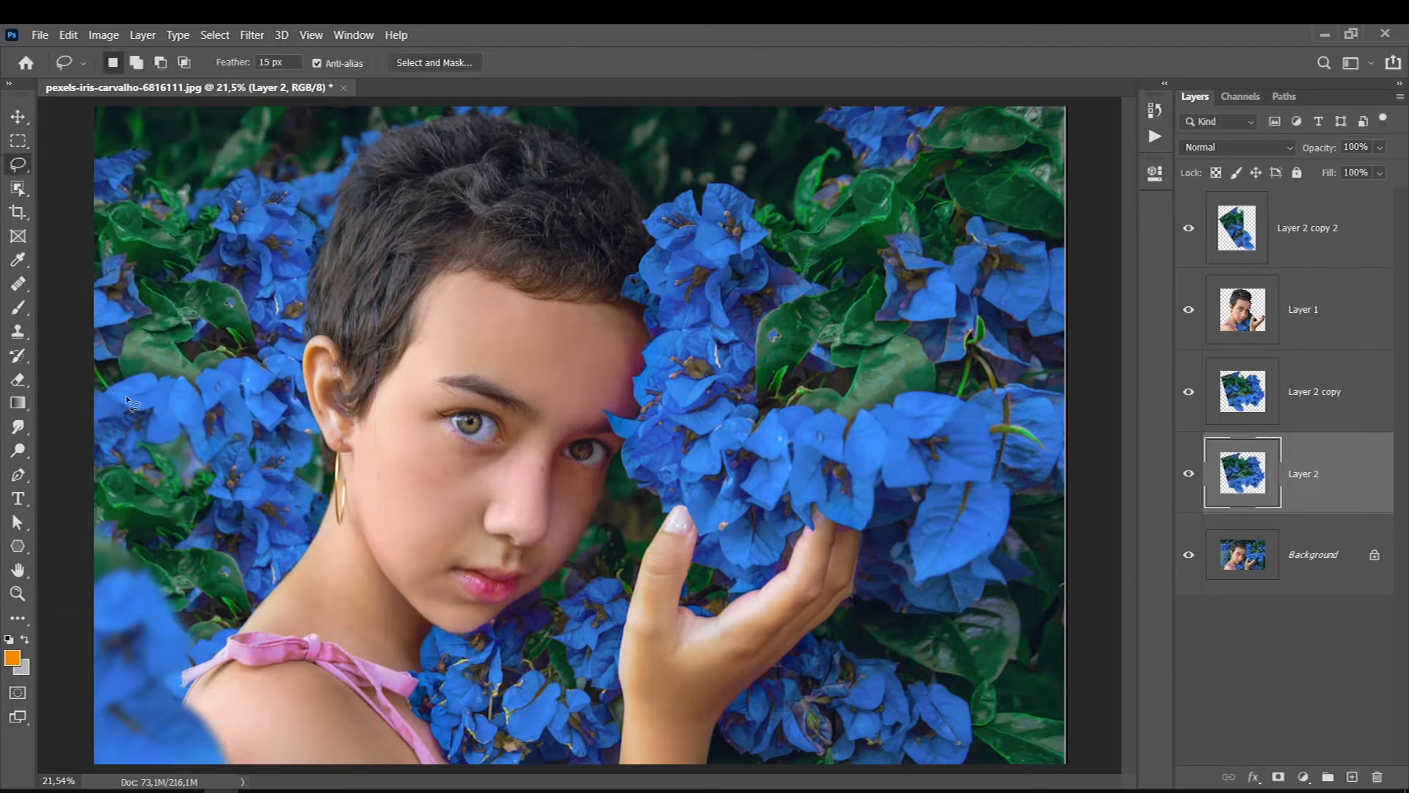
# - Apply a Gaussian Blur with a 4.0 pixel radius to the Layer 2 flowers
pyautogui.click(252, 35)
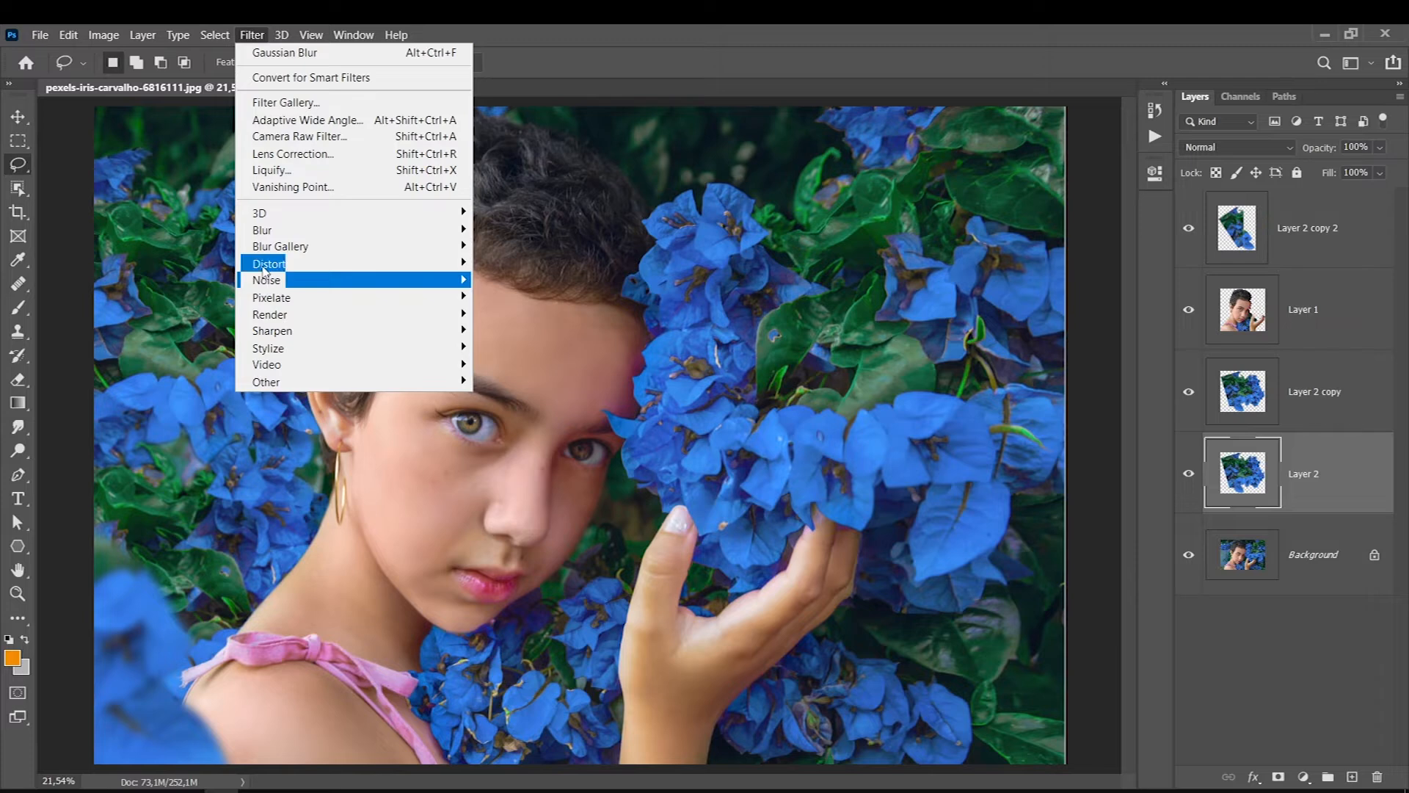
pyautogui.moveTo(266, 230)
pyautogui.click(503, 297)
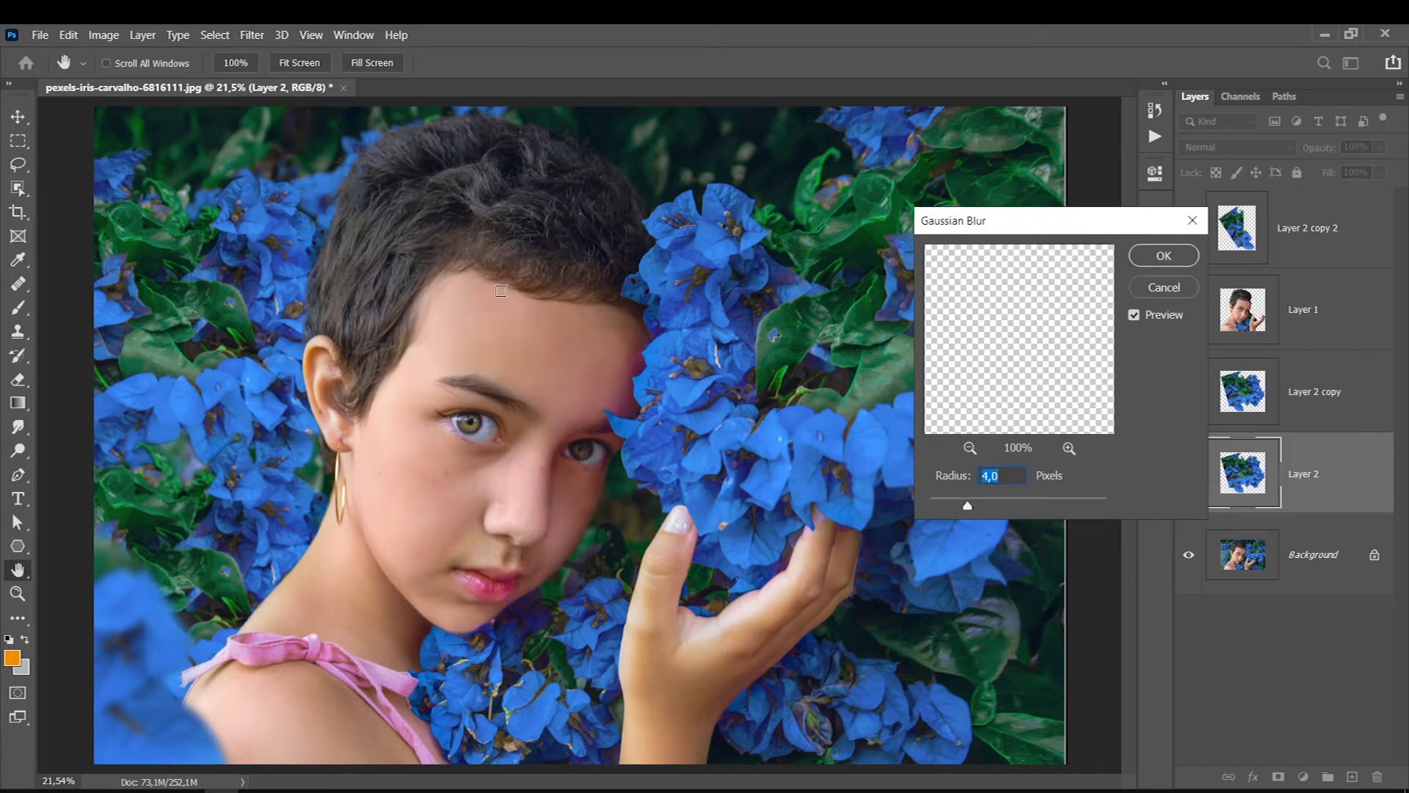
pyautogui.press('Return')
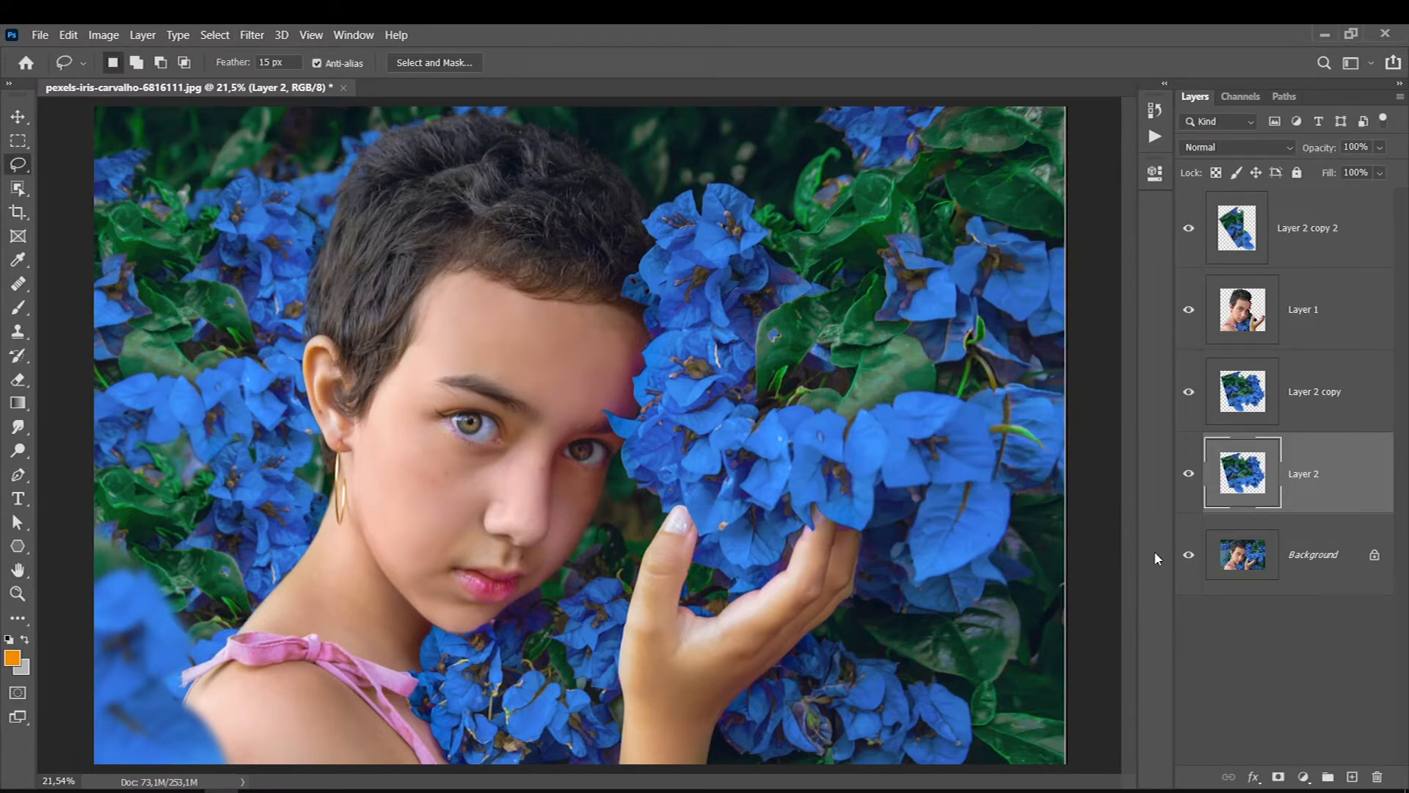
# - Compare the composite with the original photo by repeatedly isolating the Background layer
pyautogui.keyDown('alt'); pyautogui.click(1187, 564); pyautogui.keyUp('alt')
pyautogui.keyDown('alt'); pyautogui.click(1187, 564); pyautogui.keyUp('alt')
pyautogui.keyDown('alt'); pyautogui.click(1188, 563); pyautogui.keyUp('alt')
pyautogui.keyDown('alt'); pyautogui.click(1187, 564); pyautogui.keyUp('alt')
pyautogui.keyDown('alt'); pyautogui.click(1188, 564); pyautogui.keyUp('alt')
pyautogui.keyDown('alt'); pyautogui.click(1187, 564); pyautogui.keyUp('alt')
pyautogui.keyDown('alt'); pyautogui.click(1188, 563); pyautogui.keyUp('alt')
pyautogui.keyDown('alt'); pyautogui.click(1188, 564); pyautogui.keyUp('alt')
pyautogui.keyDown('alt'); pyautogui.click(1188, 564); pyautogui.keyUp('alt')
pyautogui.keyDown('alt'); pyautogui.click(1188, 564); pyautogui.keyUp('alt')
pyautogui.keyDown('alt'); pyautogui.click(1188, 564); pyautogui.keyUp('alt')
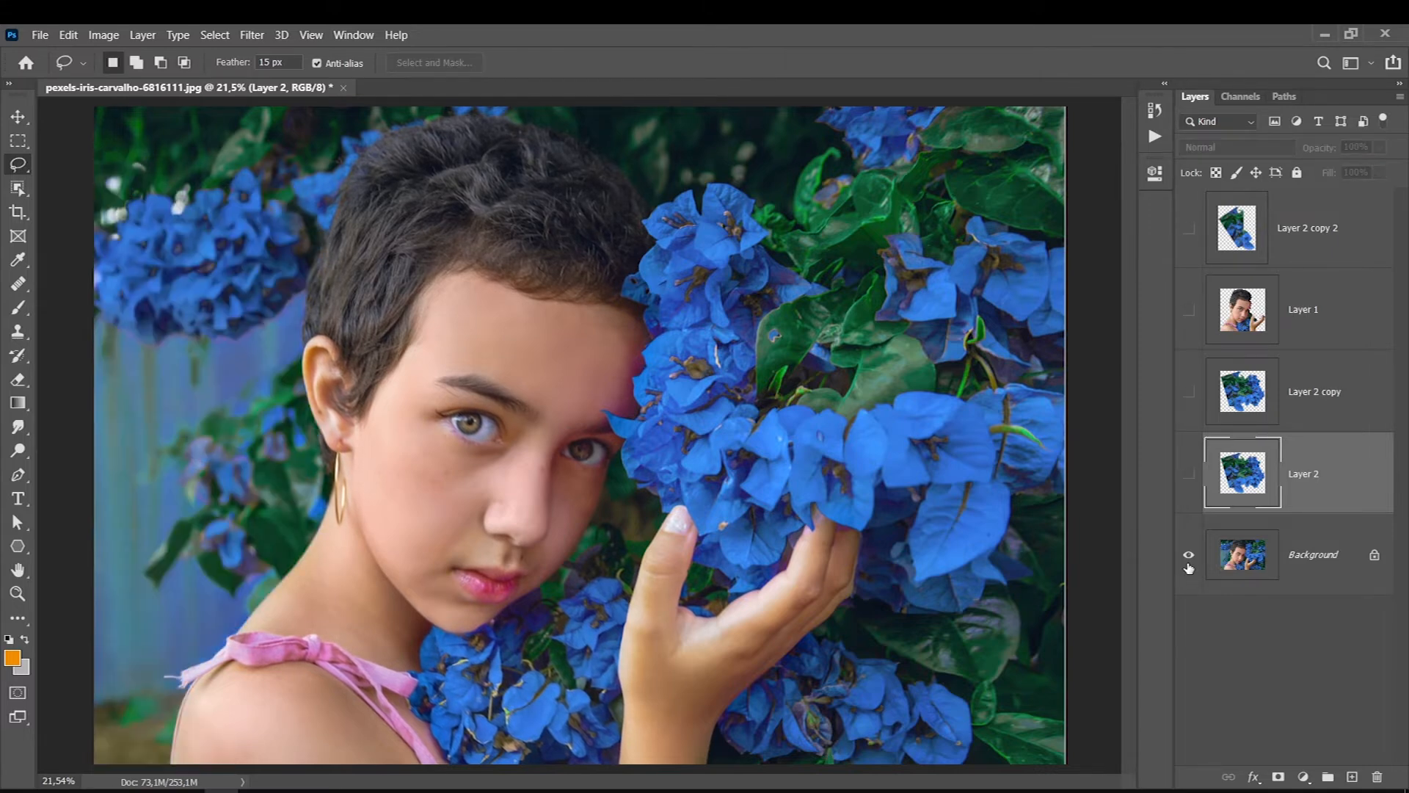
# - Show only Layer 2 over the Background and add a white layer mask to Layer 2
pyautogui.click(1187, 475)
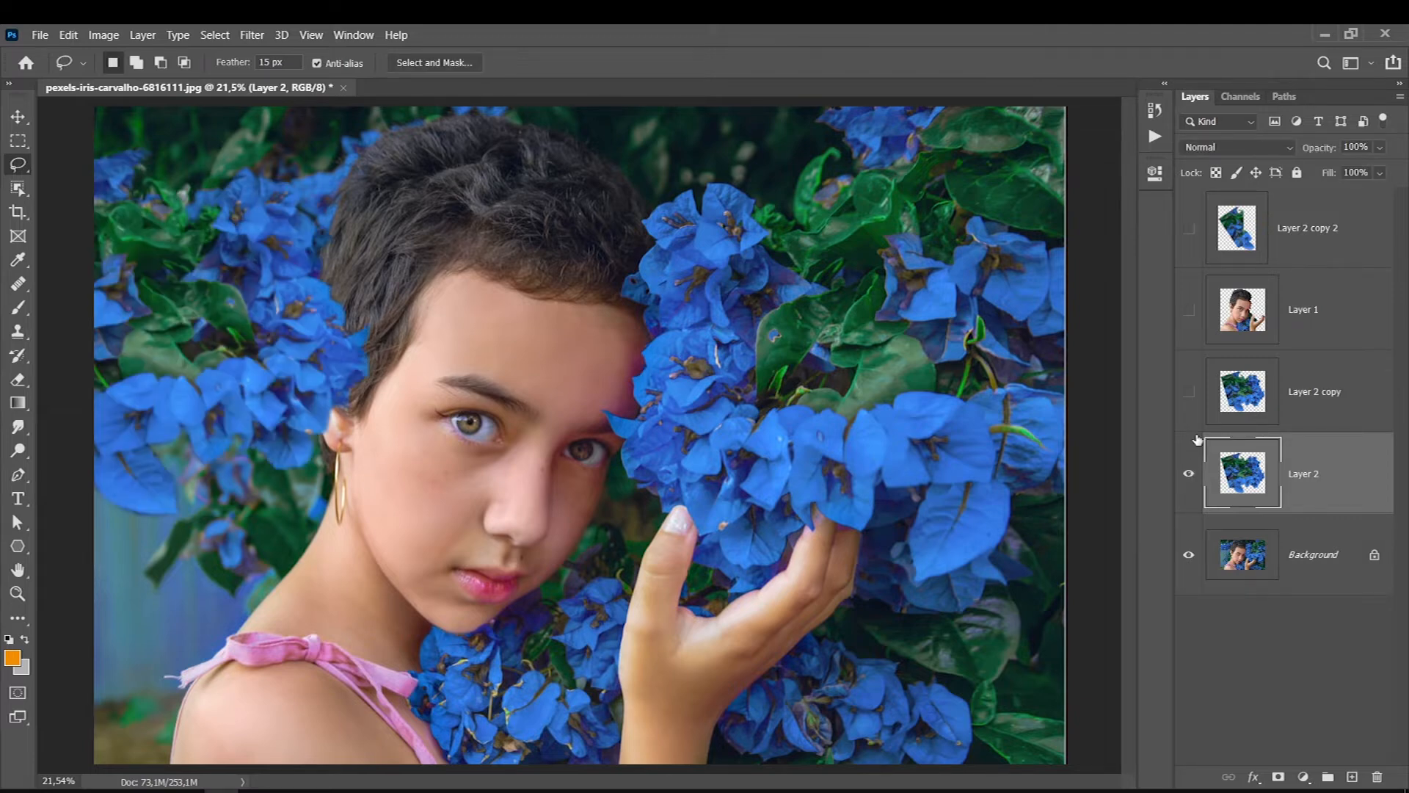
pyautogui.click(1188, 392)
pyautogui.click(1278, 776)
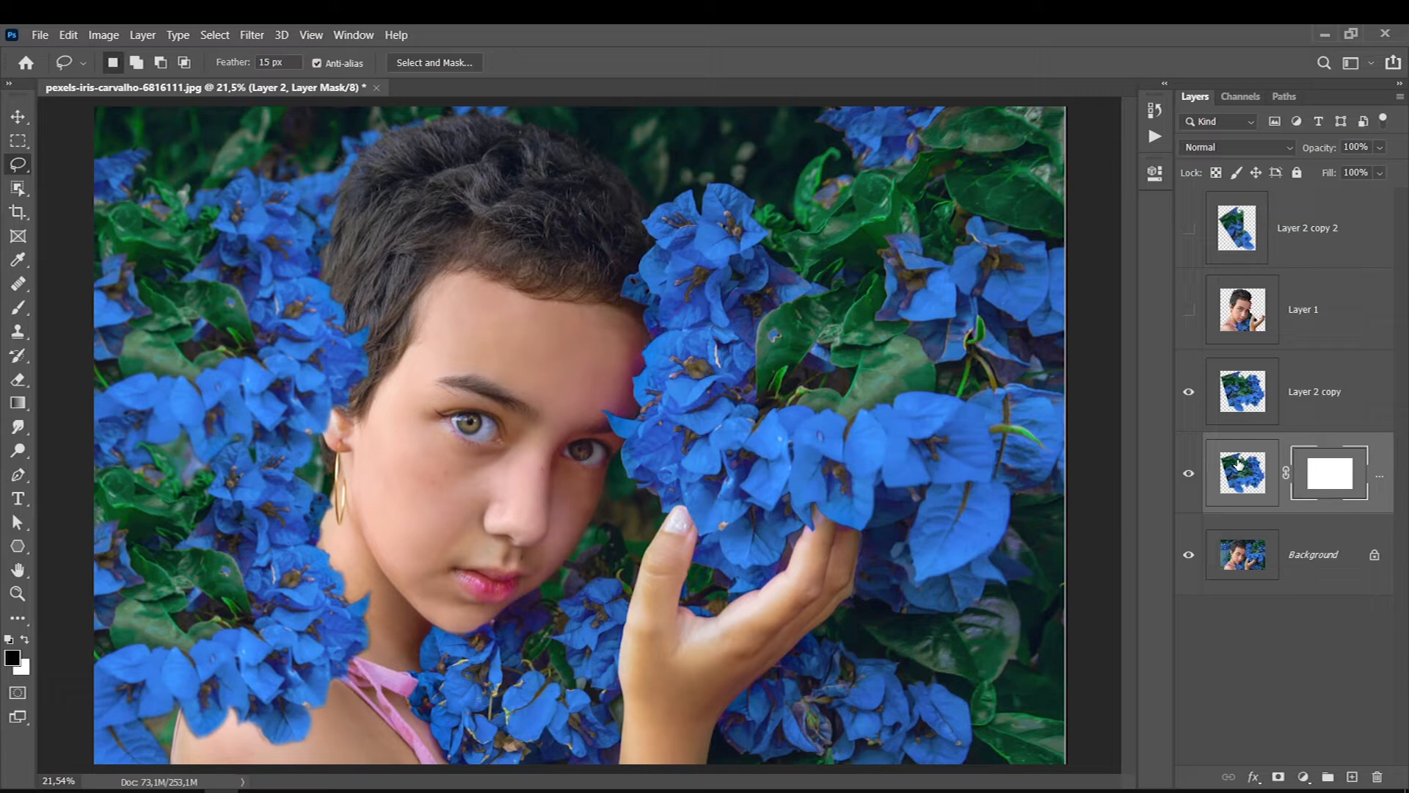
pyautogui.click(1189, 392)
pyautogui.click(1187, 475)
pyautogui.click(1187, 475)
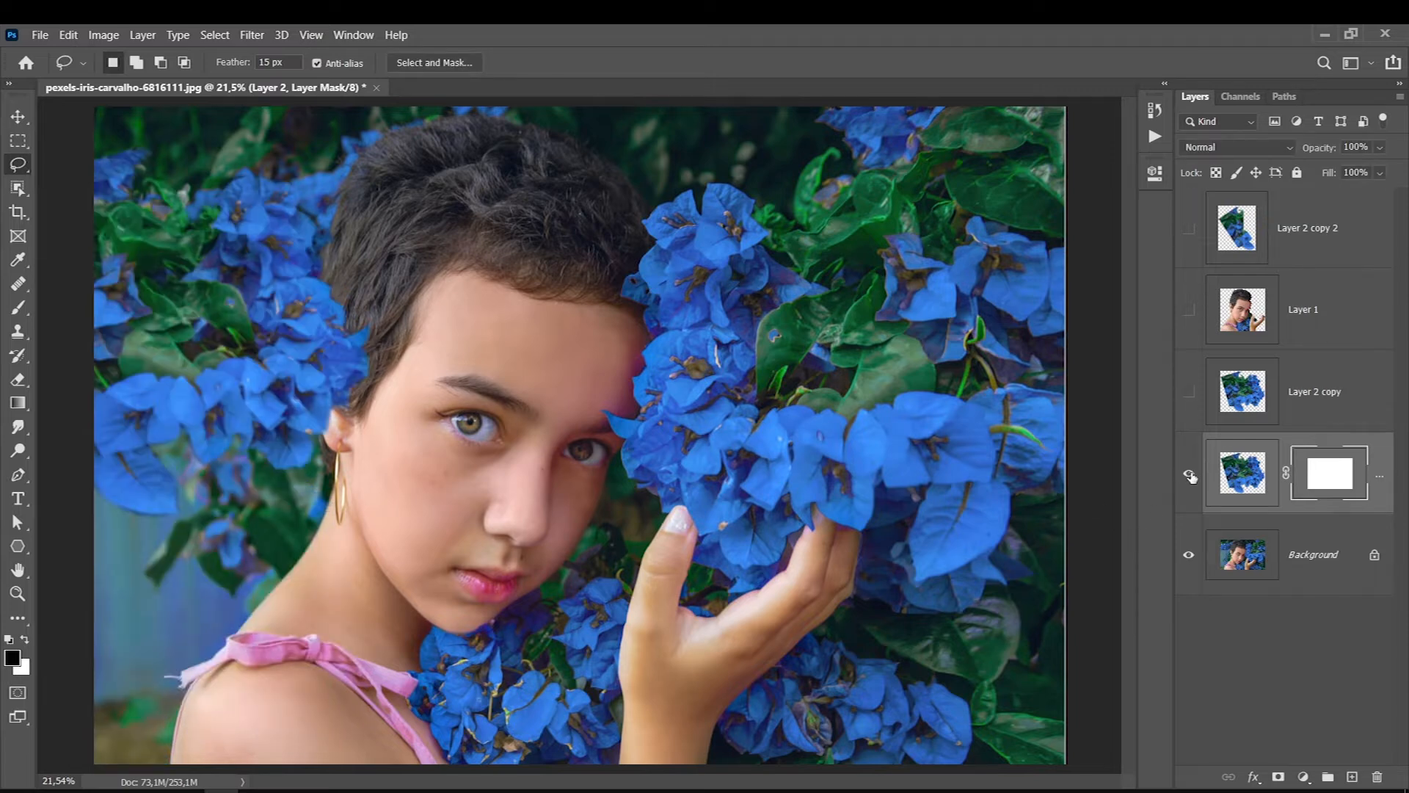
# - Paint black on Layer 2's mask with a soft, resized brush to reveal the original flower cluster beside the hair
pyautogui.click(1332, 478)
pyautogui.click(18, 307)
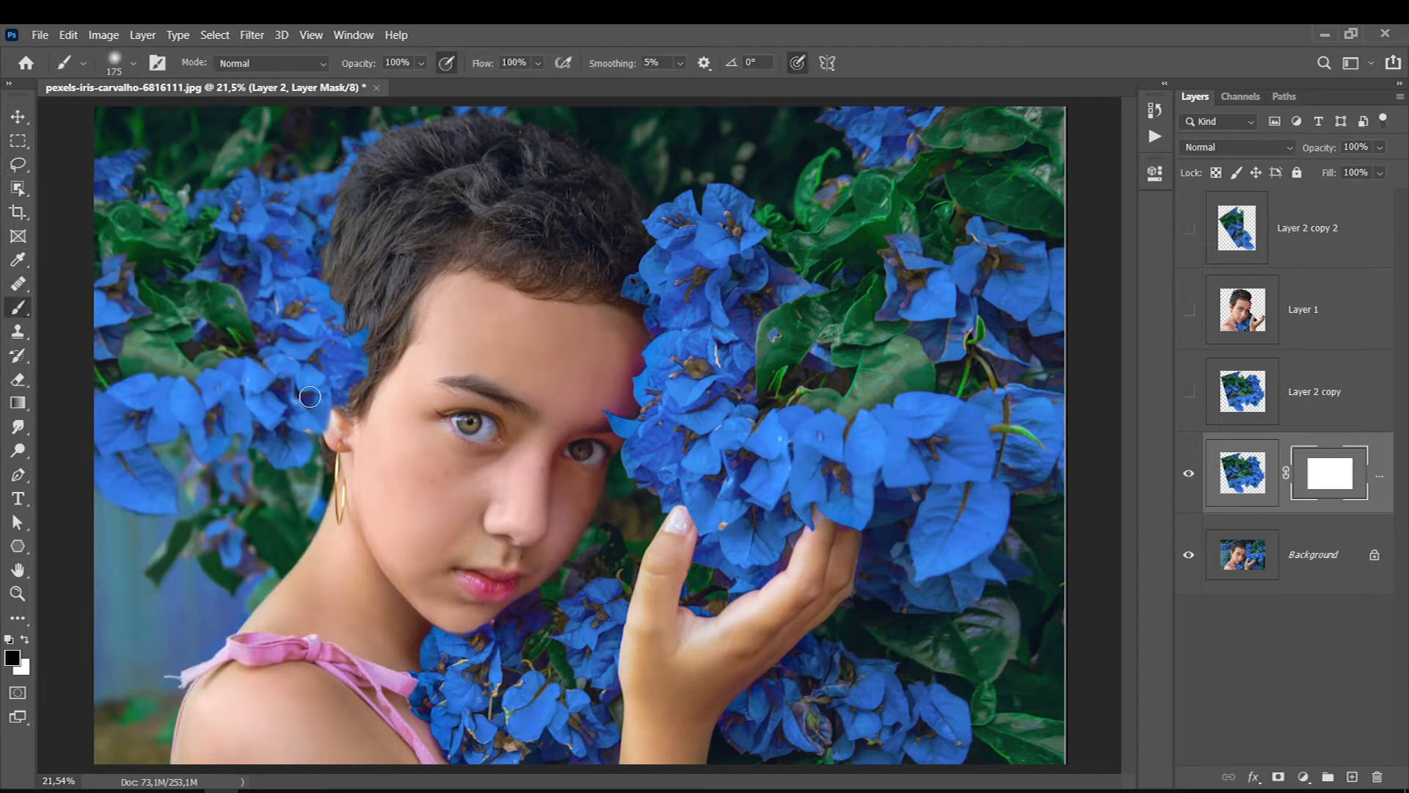
pyautogui.press(']')
pyautogui.press(']')
pyautogui.press(']')
pyautogui.press(']')
pyautogui.press(']')
pyautogui.press(']')
pyautogui.press(']')
pyautogui.press(']')
pyautogui.press(']')
pyautogui.press(']')
pyautogui.press(']')
pyautogui.press(']')
pyautogui.click(197, 250)
pyautogui.moveTo(257, 239)
pyautogui.mouseDown()
pyautogui.moveTo(194, 283)
pyautogui.moveTo(154, 227)
pyautogui.moveTo(156, 271)
pyautogui.moveTo(157, 224)
pyautogui.mouseUp()
pyautogui.press('[')
pyautogui.press('[')
pyautogui.press('[')
pyautogui.press('[')
pyautogui.press('[')
pyautogui.press('[')
pyautogui.press('[')
pyautogui.moveTo(237, 339)
pyautogui.mouseDown()
pyautogui.moveTo(156, 322)
pyautogui.moveTo(147, 351)
pyautogui.moveTo(129, 355)
pyautogui.moveTo(265, 286)
pyautogui.mouseUp()
pyautogui.press('[')
pyautogui.press('[')
pyautogui.press('[')
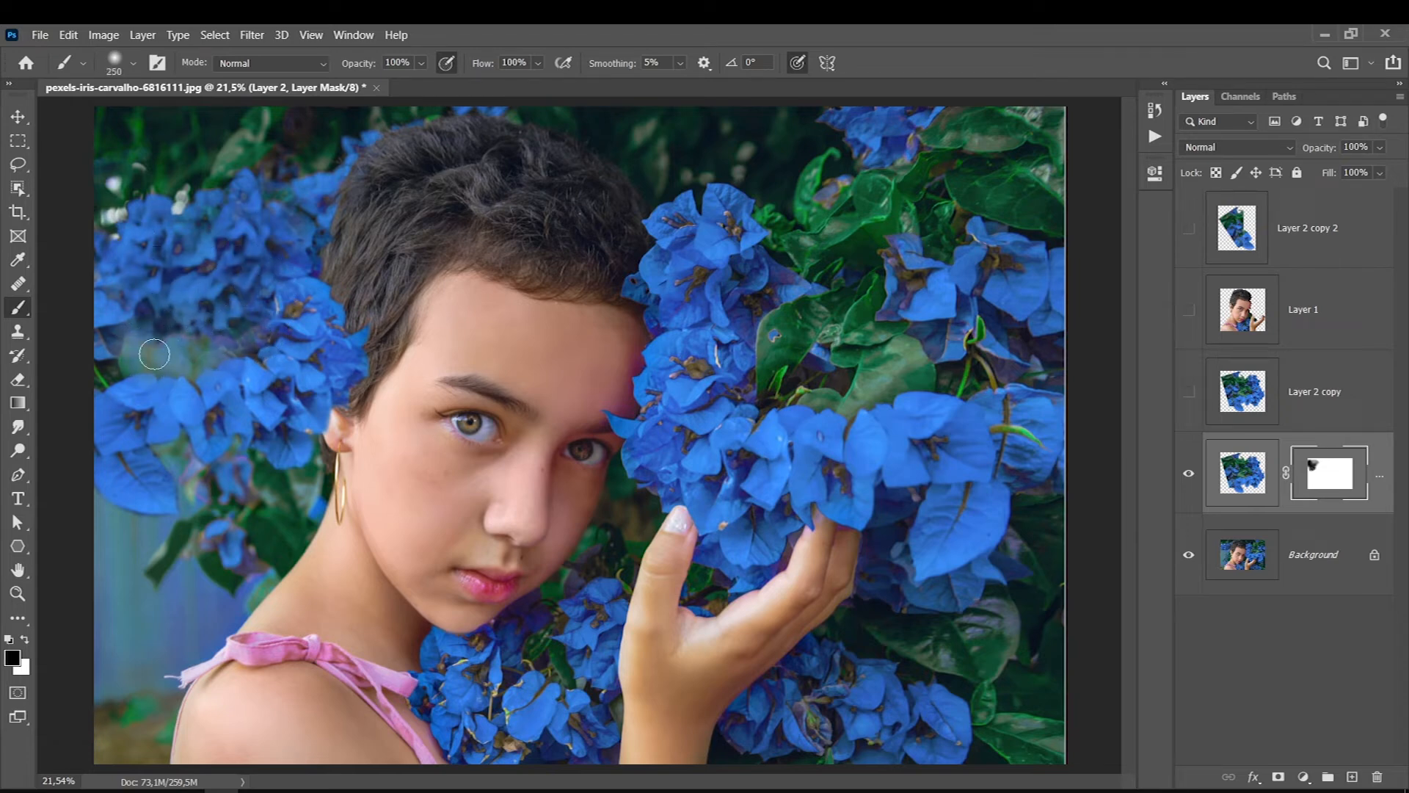
pyautogui.moveTo(260, 319); pyautogui.dragTo(271, 278)
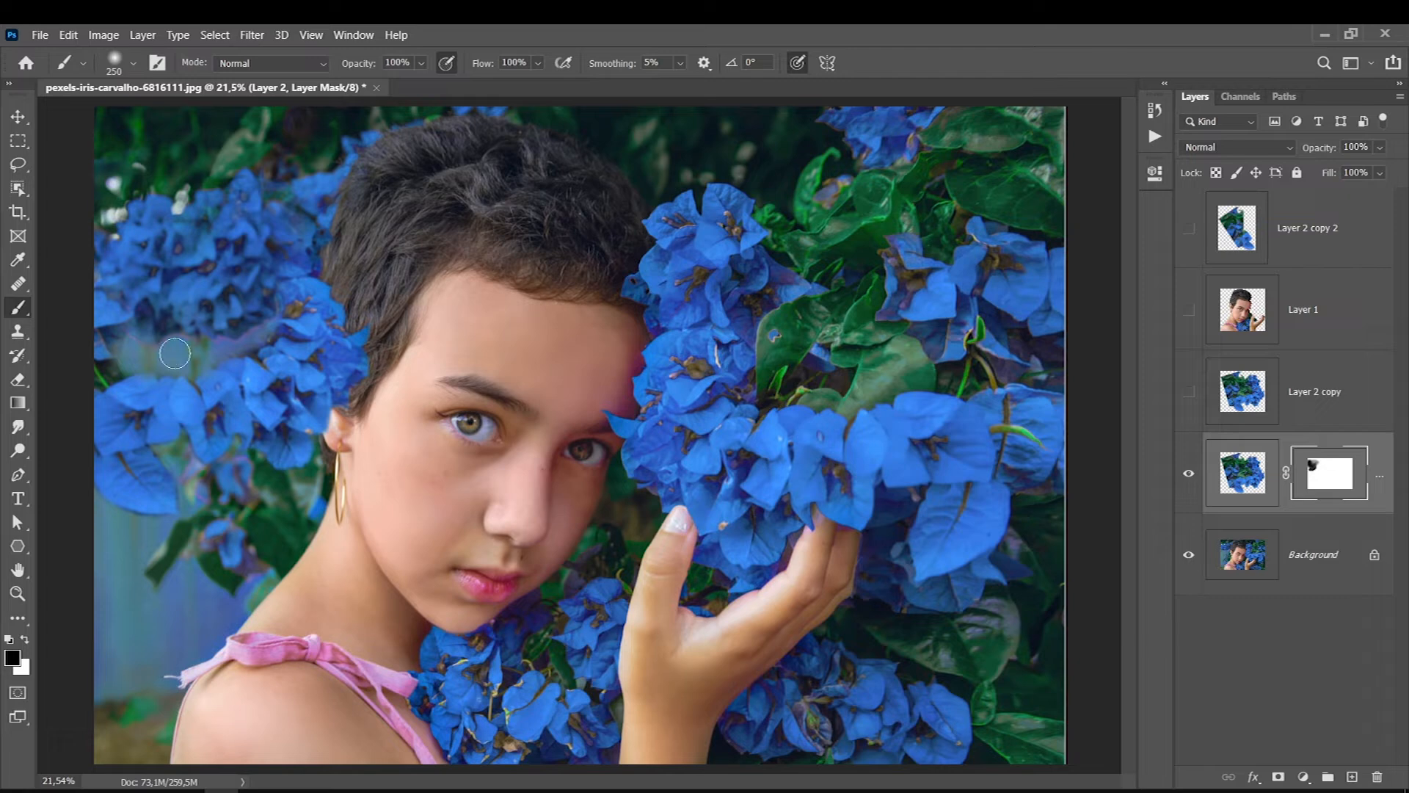
# - Paint white on Layer 2's mask to restore the leaves just below the original flower cluster
pyautogui.press('x')
pyautogui.moveTo(262, 328)
pyautogui.mouseDown()
pyautogui.moveTo(231, 350)
pyautogui.moveTo(198, 336)
pyautogui.mouseUp()
pyautogui.press(']')
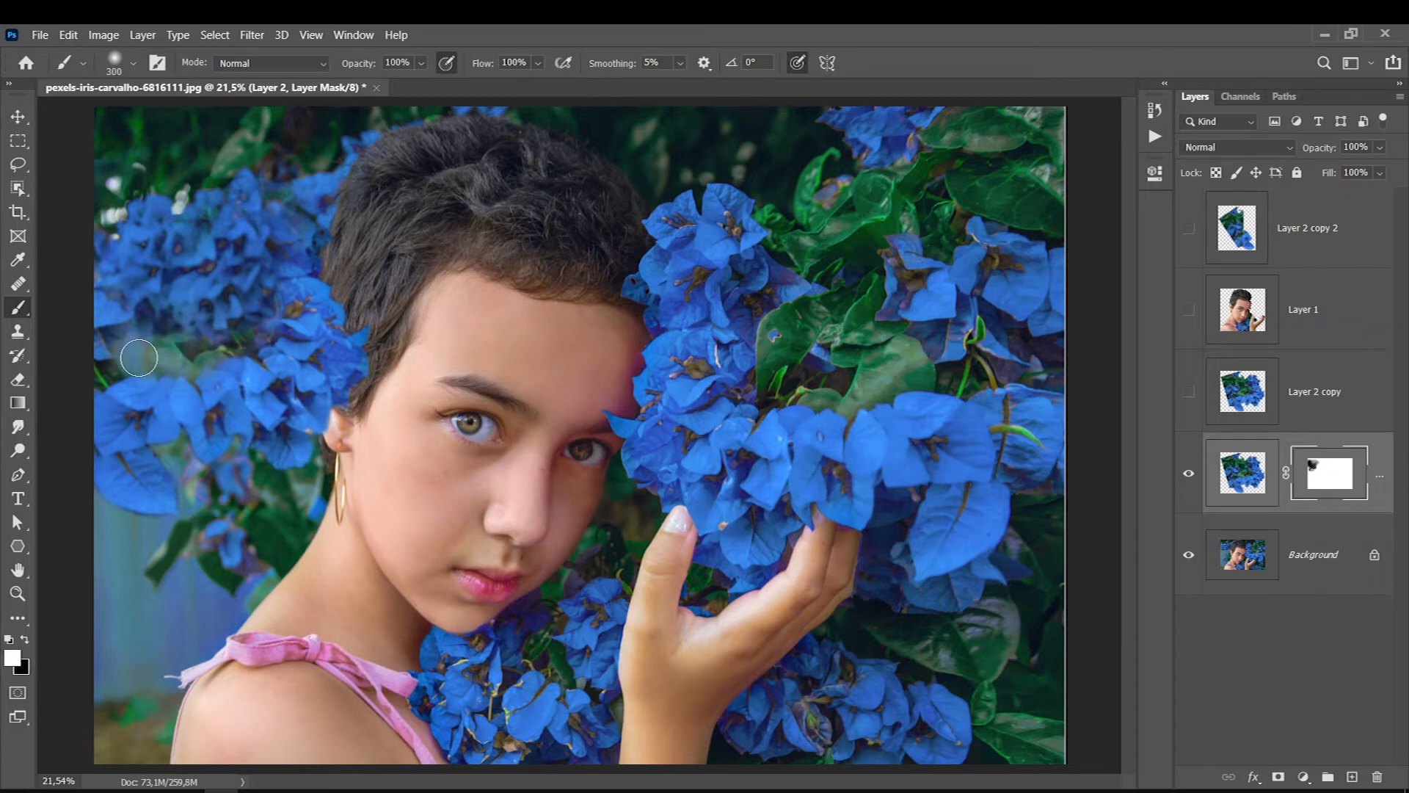
pyautogui.press('[')
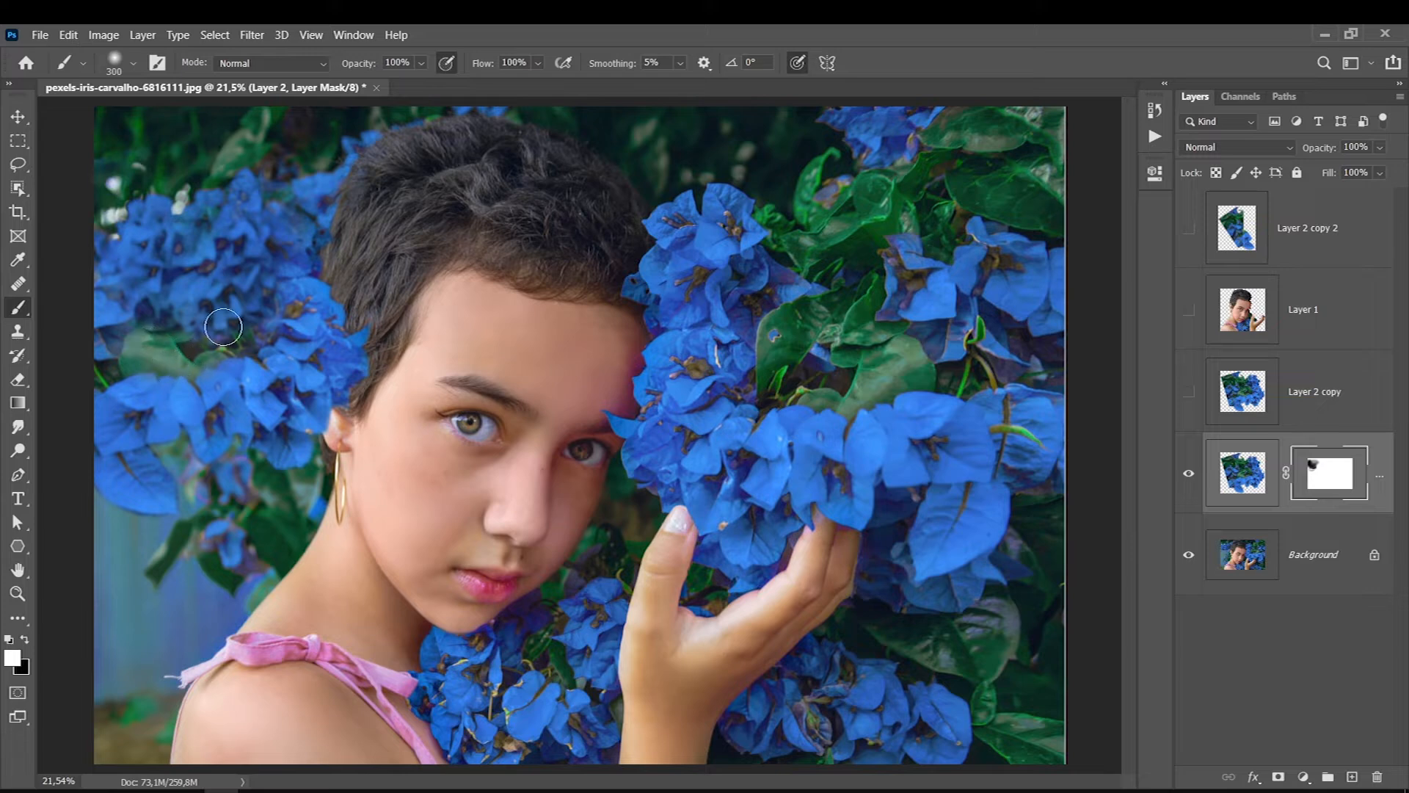
# - Show Layer 2 copy, Layer 1 and Layer 2 copy 2 again, checking what the masked Layer 2 contributes
pyautogui.click(1193, 402)
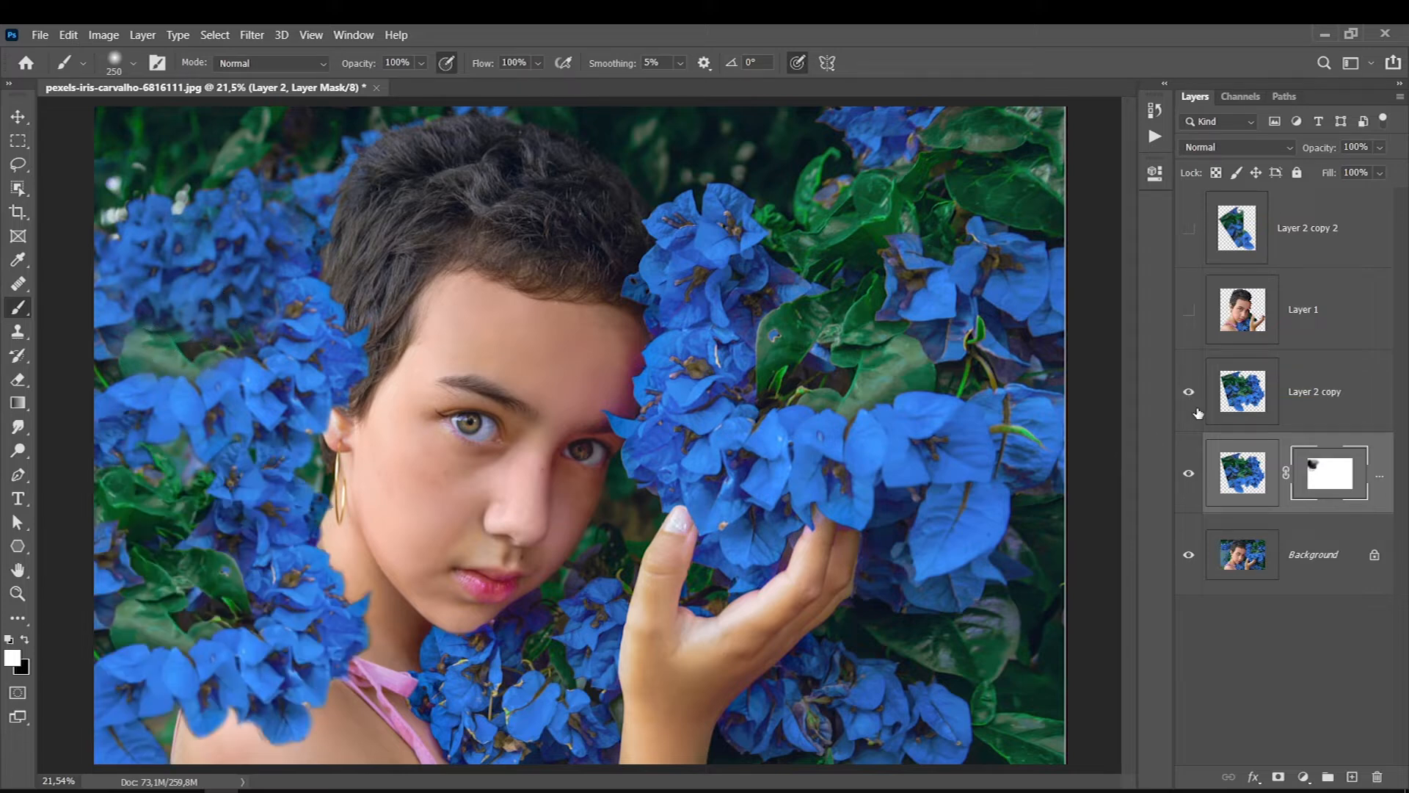
pyautogui.click(1188, 476)
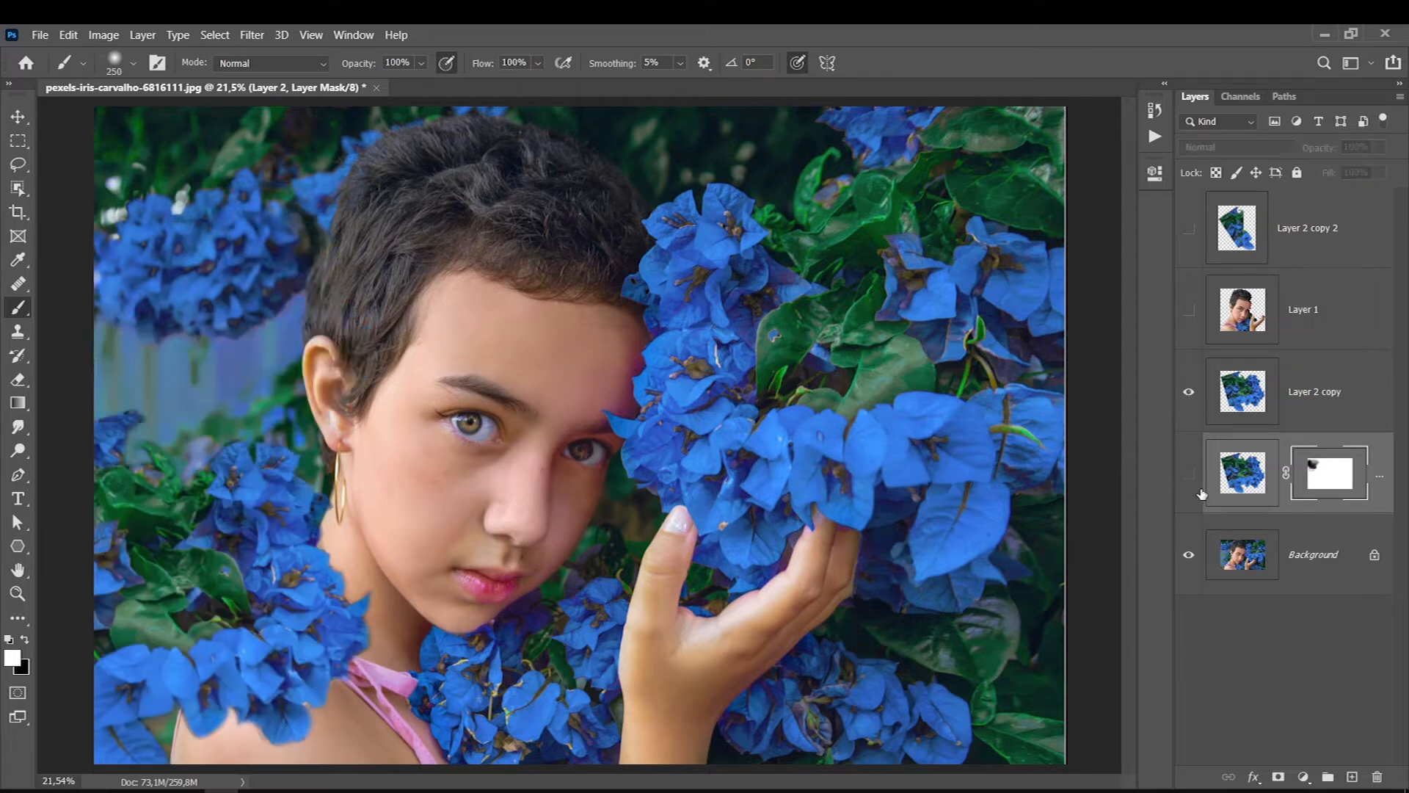
pyautogui.click(1188, 475)
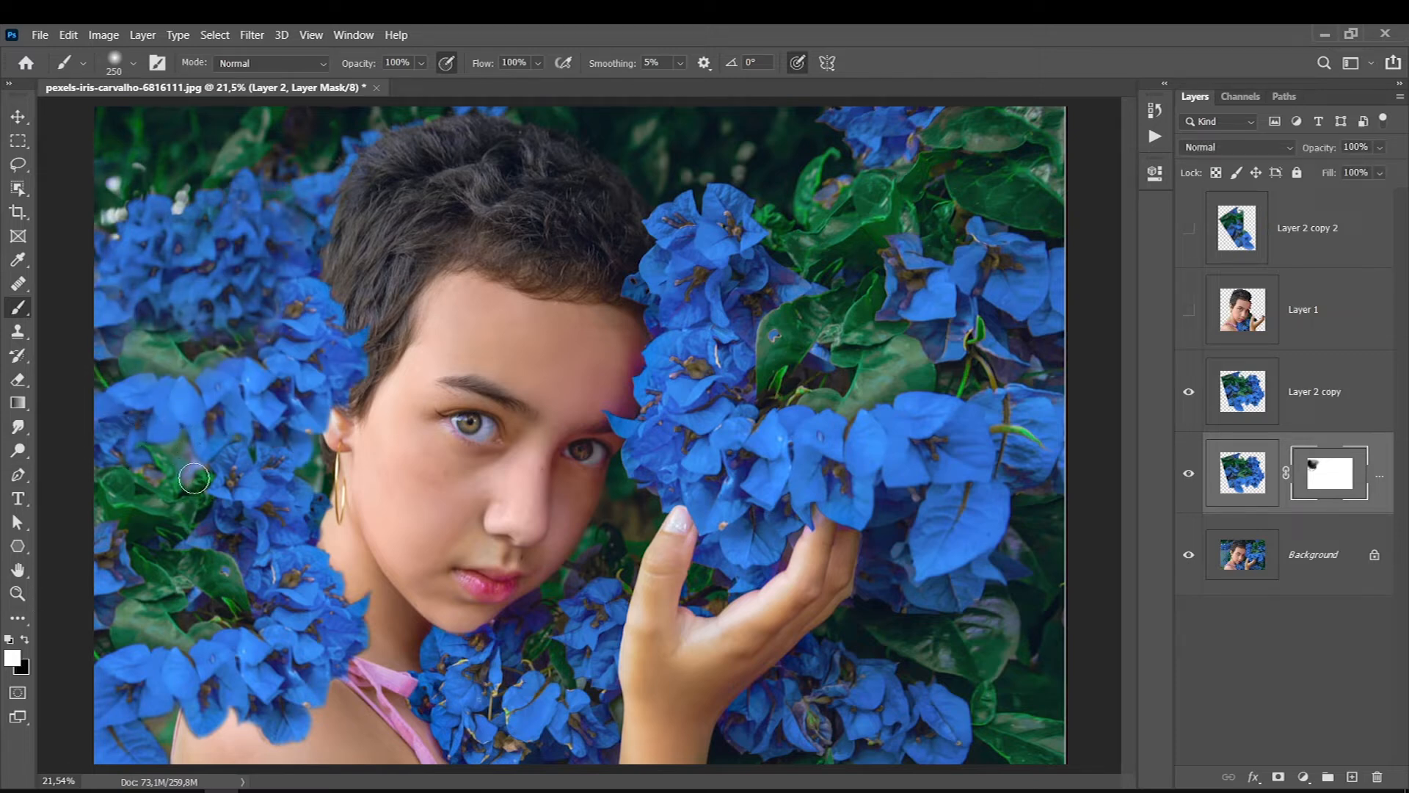
pyautogui.click(1189, 310)
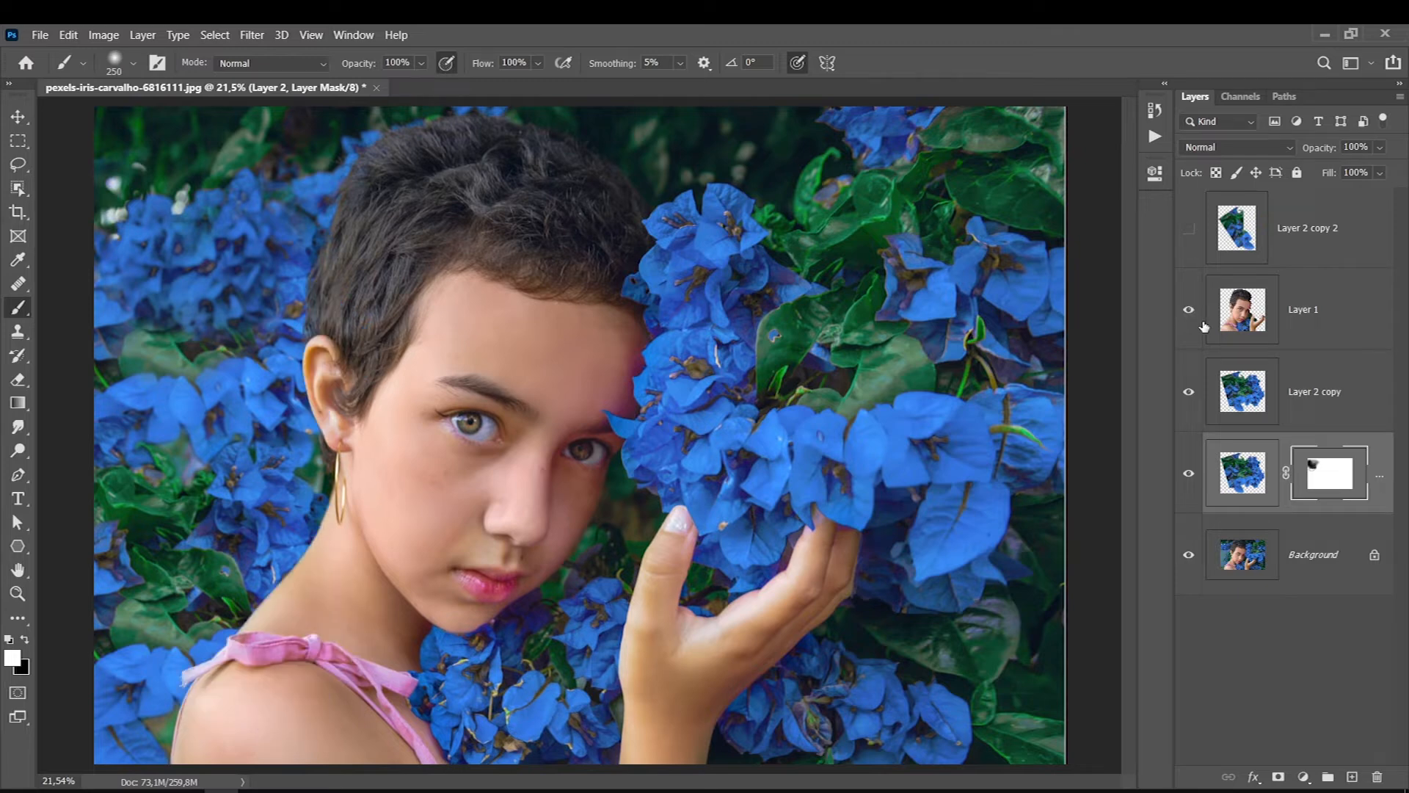
pyautogui.click(1190, 228)
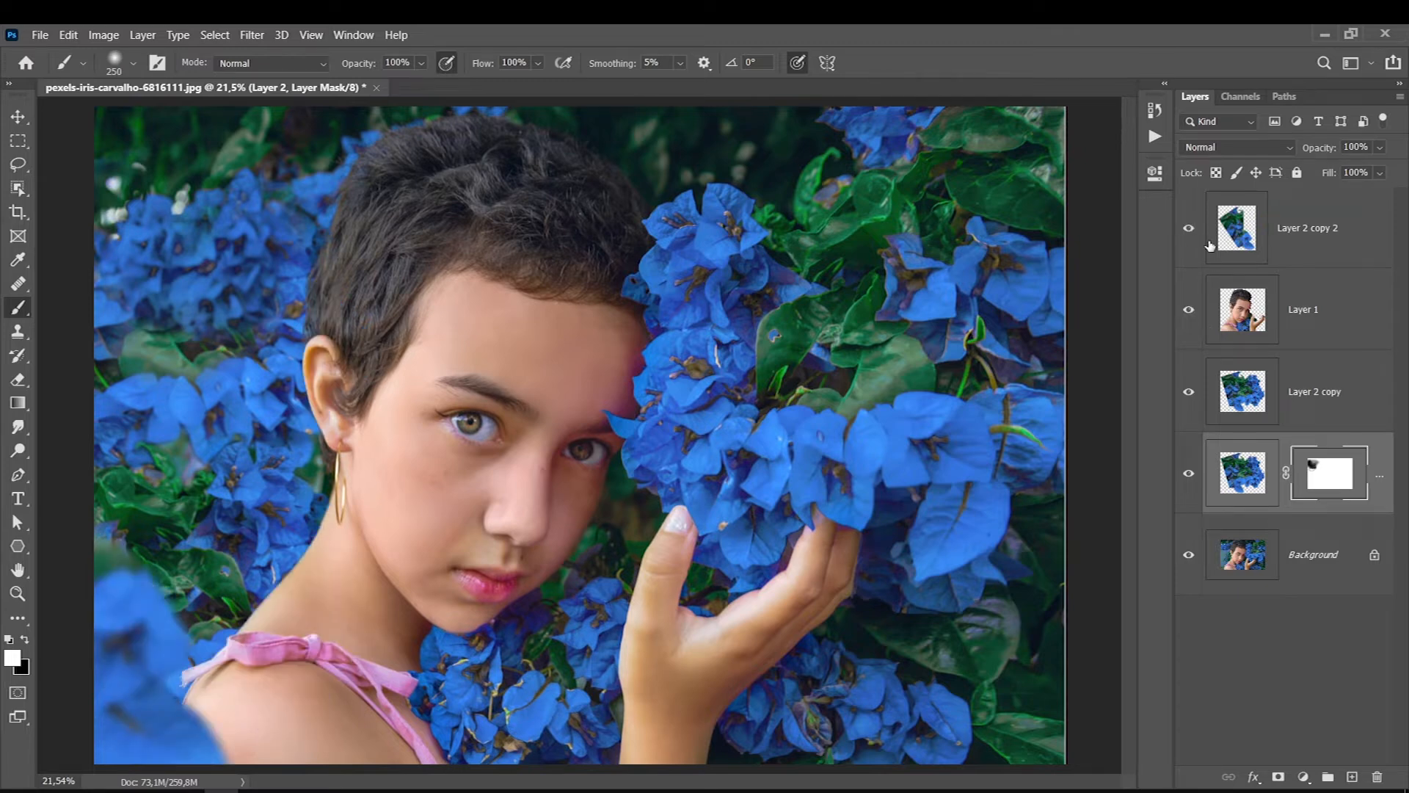
# - Toggle Layer 2 copy 2 for comparison and hide every layer above the Background to work from the original photo
pyautogui.click(1211, 243)
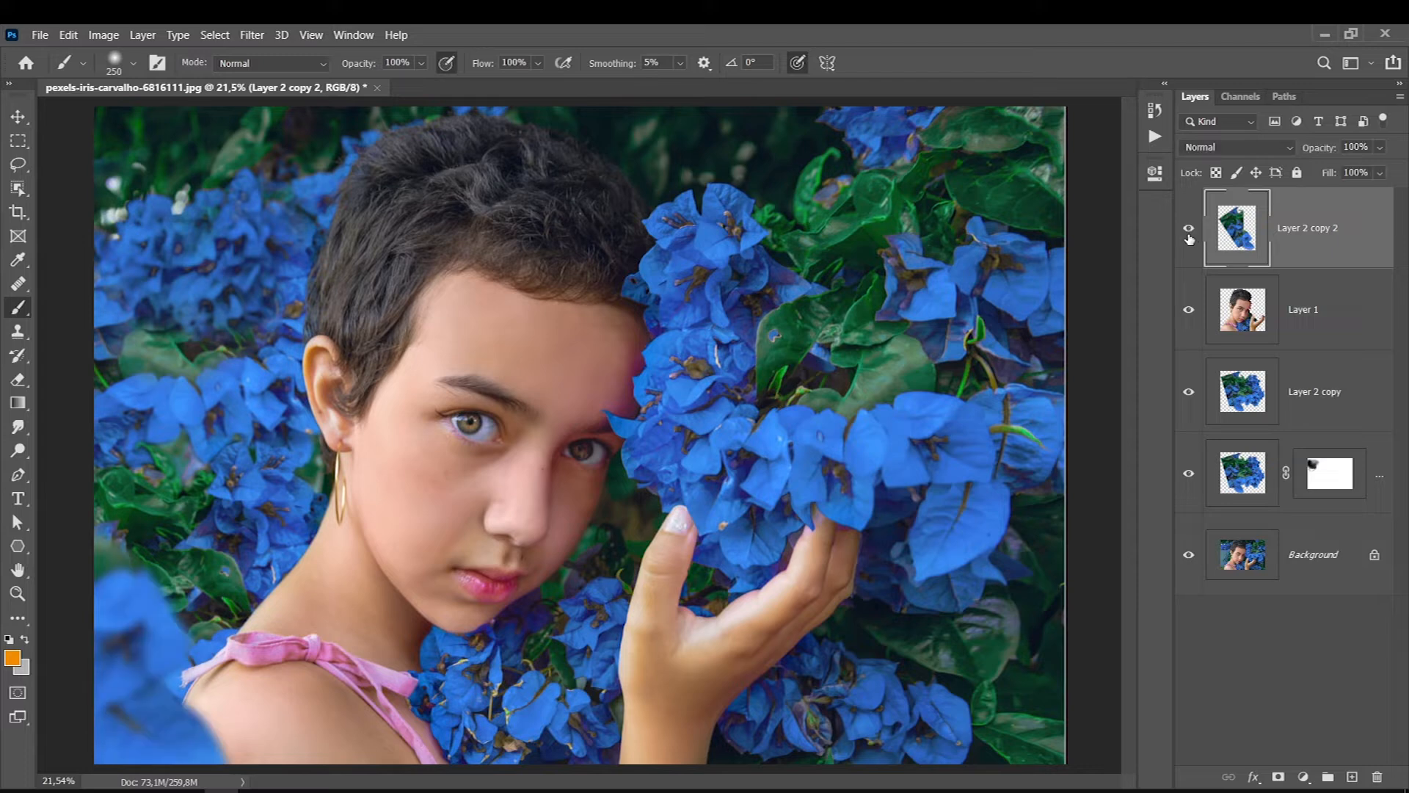
pyautogui.click(1189, 234)
pyautogui.click(1189, 233)
pyautogui.moveTo(1188, 236); pyautogui.dragTo(1190, 476)
pyautogui.click(1242, 544)
pyautogui.click(1192, 554)
pyautogui.click(1192, 555)
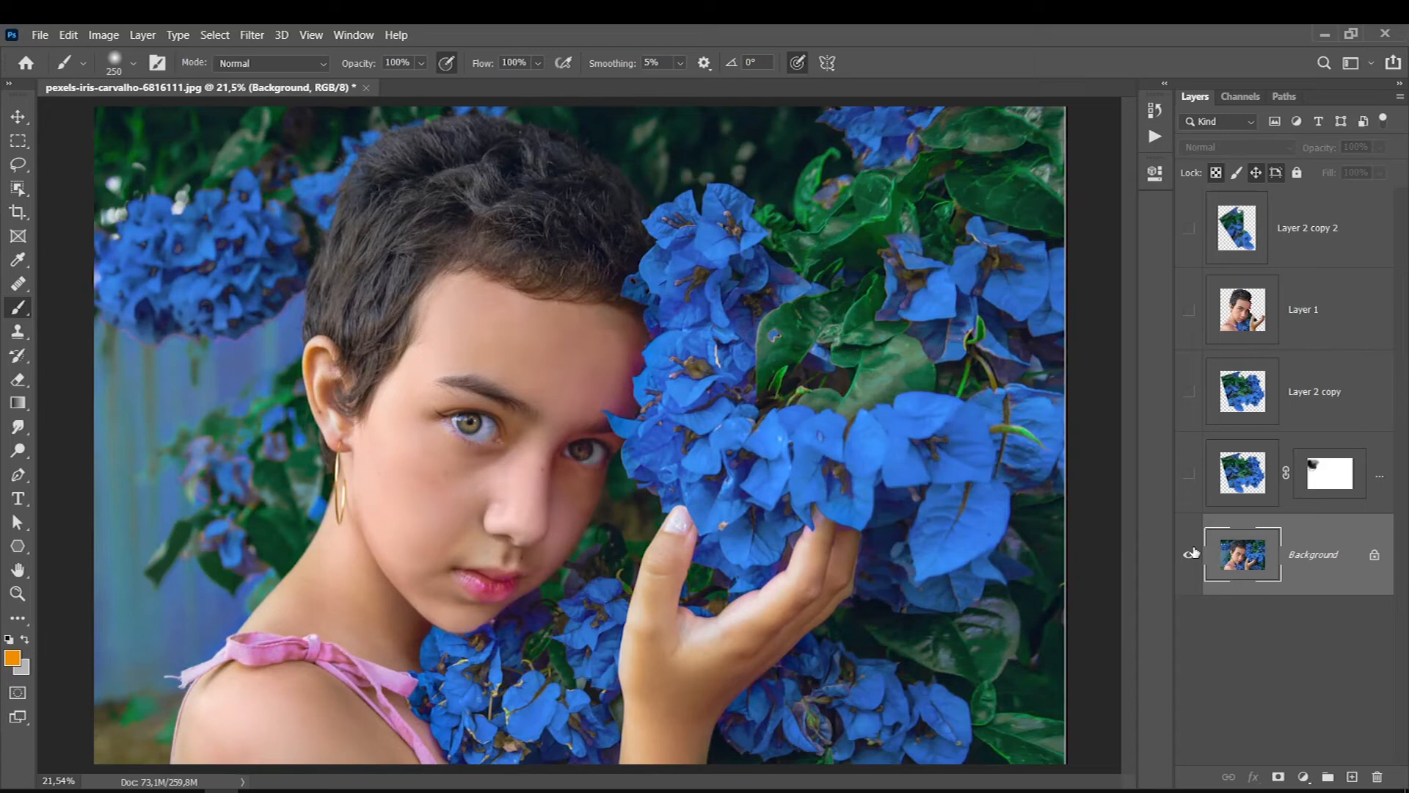
# - Outline the large petal beside the fingertips, copy it from the Background to a new layer and move it lower
pyautogui.click(20, 164)
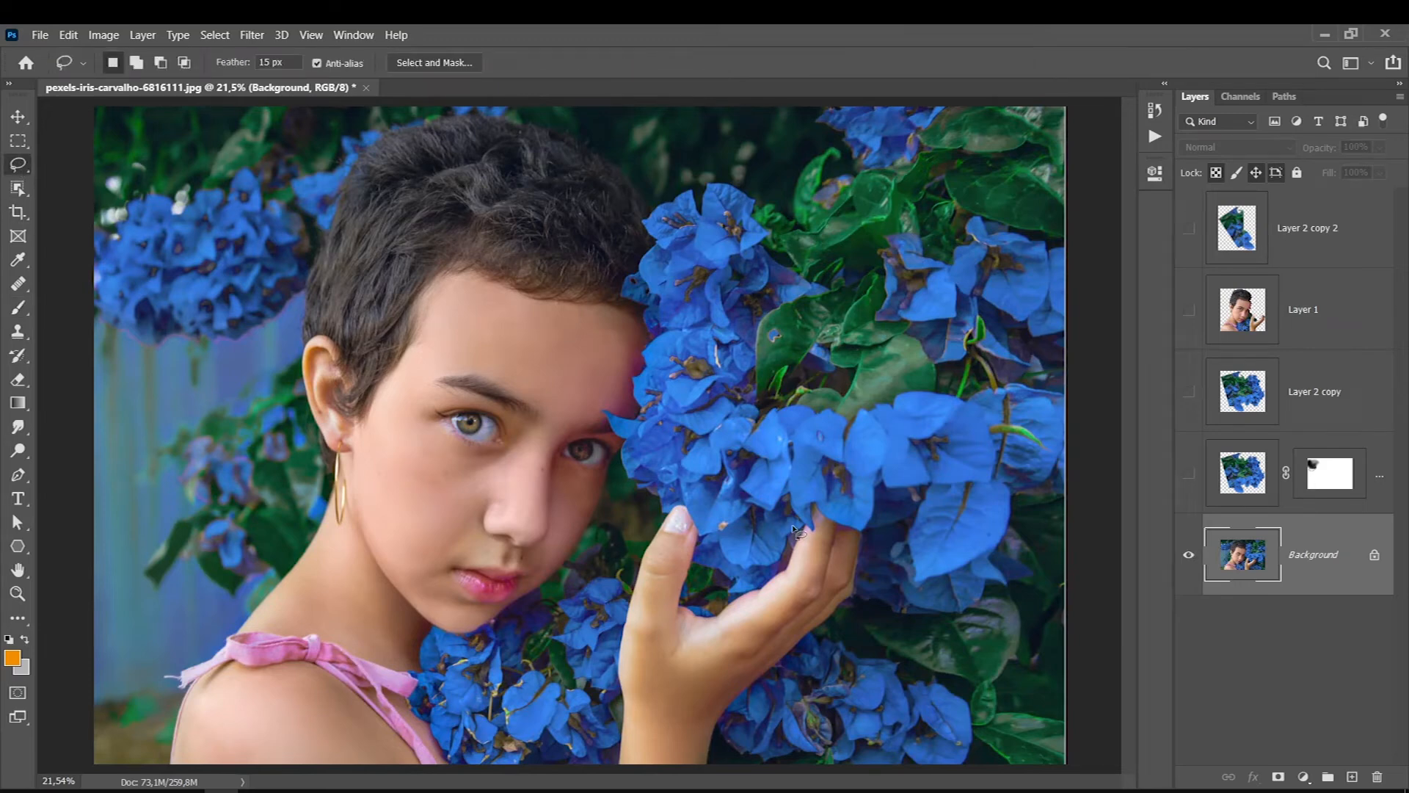
pyautogui.moveTo(930, 486)
pyautogui.mouseDown()
pyautogui.moveTo(914, 529)
pyautogui.moveTo(925, 580)
pyautogui.moveTo(1004, 533)
pyautogui.moveTo(1004, 484)
pyautogui.moveTo(941, 474)
pyautogui.moveTo(951, 619)
pyautogui.mouseUp()
pyautogui.hotkey('ctrl', 'j')
pyautogui.hotkey('ctrl', 't')
pyautogui.press('Return')
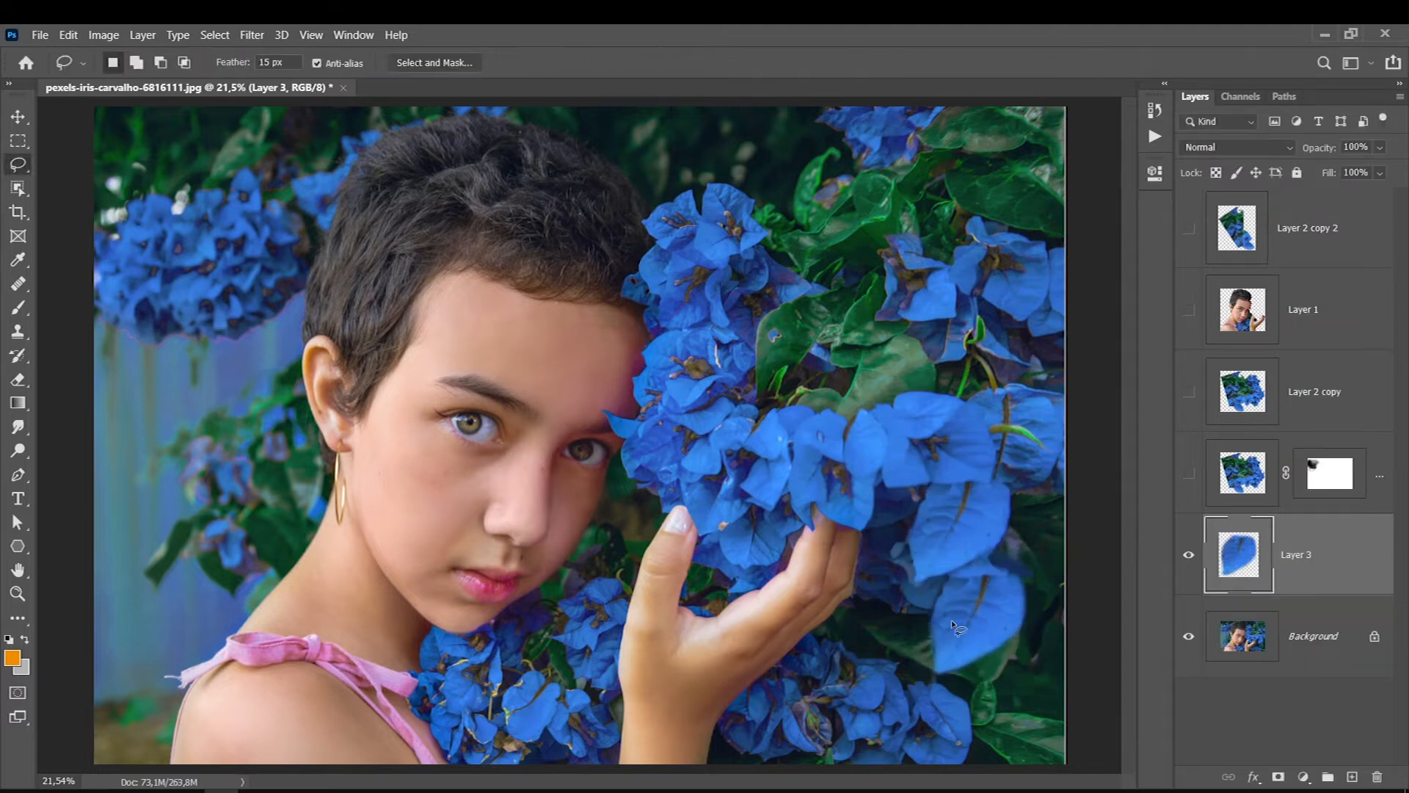
# - Try a Gaussian Blur with a 9.8 pixel radius on the copied petal
pyautogui.click(252, 35)
pyautogui.moveTo(294, 230)
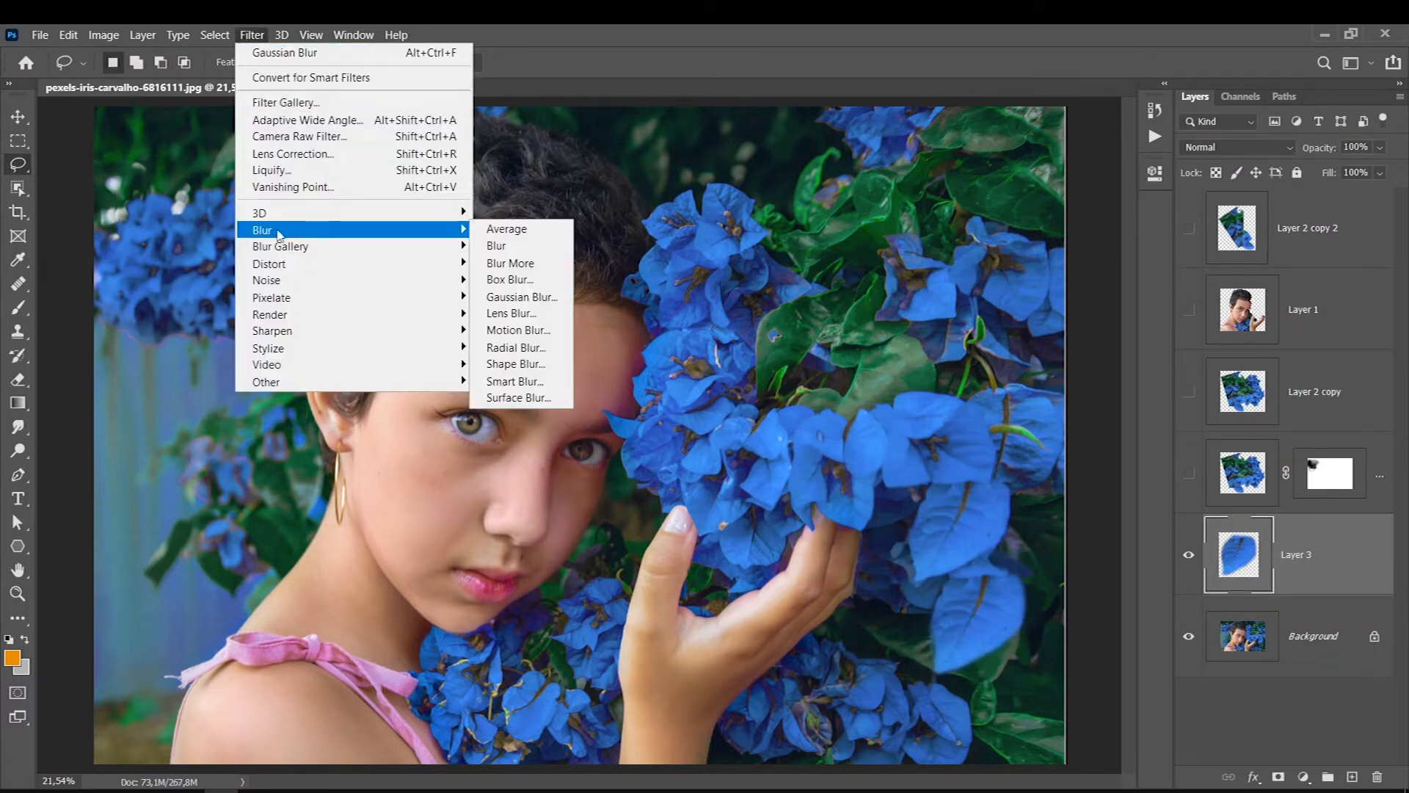
pyautogui.click(501, 298)
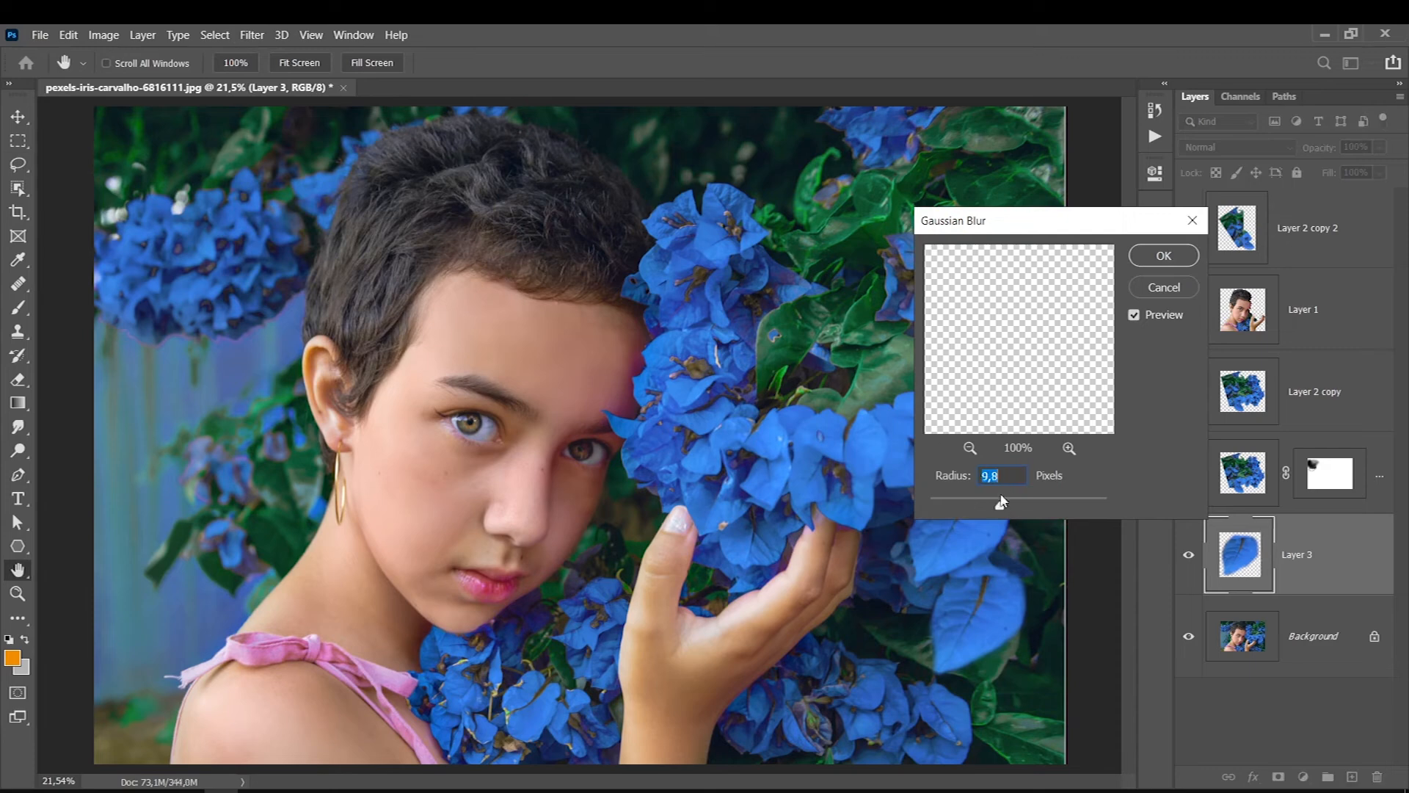
pyautogui.click(1160, 259)
pyautogui.hotkey('ctrl', 't')
pyautogui.moveTo(937, 603)
pyautogui.mouseDown()
pyautogui.moveTo(714, 329)
pyautogui.moveTo(235, 396)
pyautogui.moveTo(352, 518)
pyautogui.moveTo(341, 543)
pyautogui.mouseUp()
pyautogui.press('Escape')
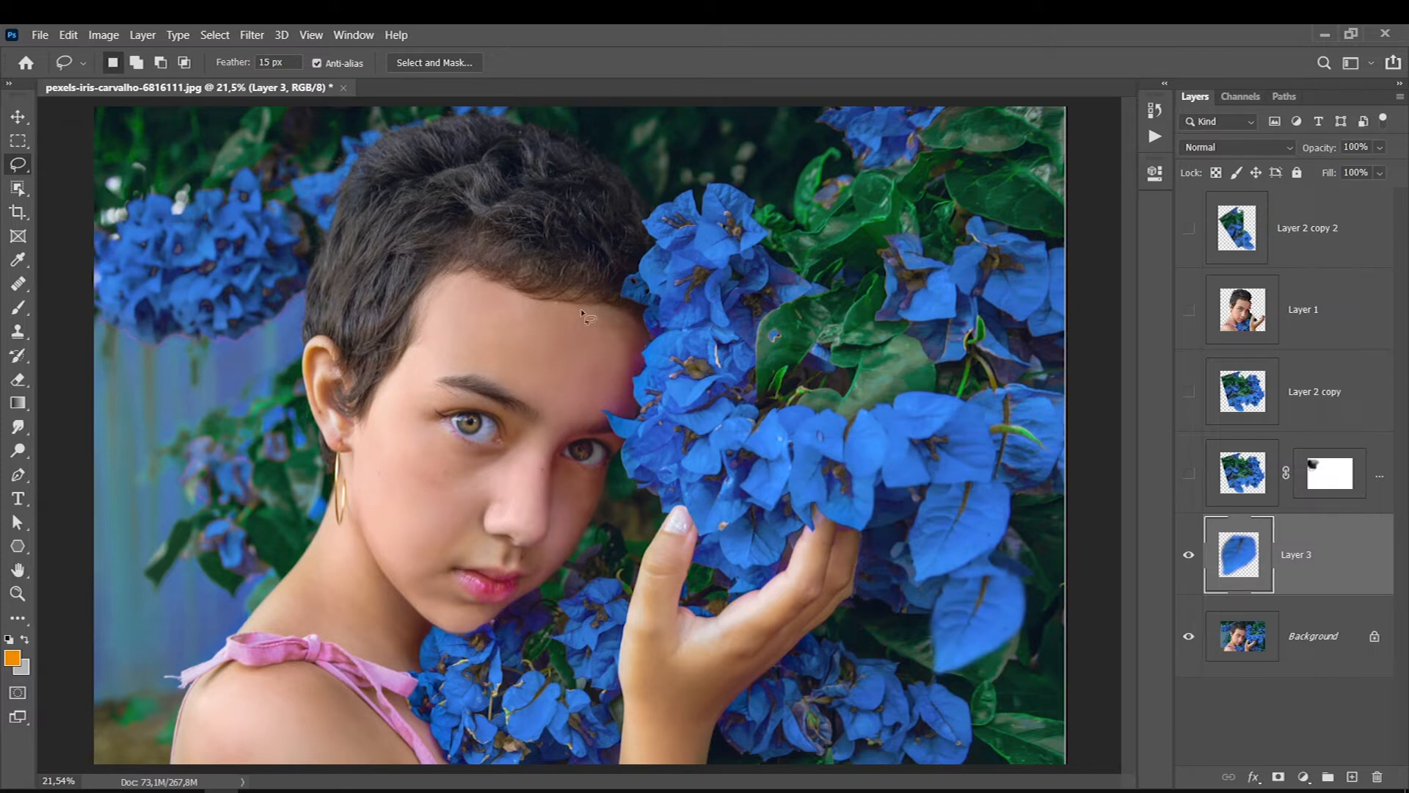
pyautogui.moveTo(933, 390)
pyautogui.mouseDown()
pyautogui.moveTo(965, 403)
pyautogui.moveTo(925, 504)
pyautogui.moveTo(1055, 587)
pyautogui.moveTo(931, 389)
pyautogui.mouseUp()
pyautogui.hotkey('ctrl', 'shift', 'i')
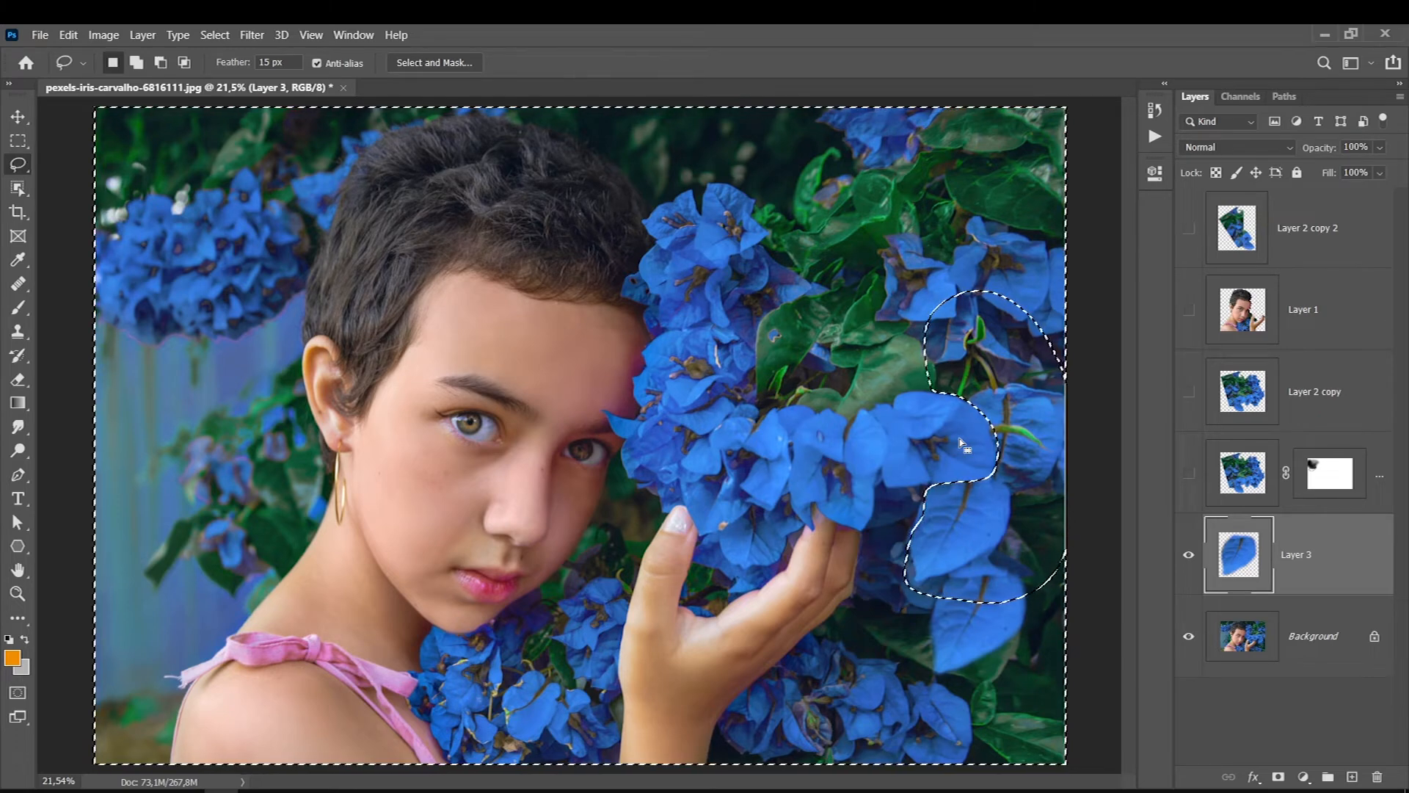
pyautogui.hotkey('ctrl', 'd')
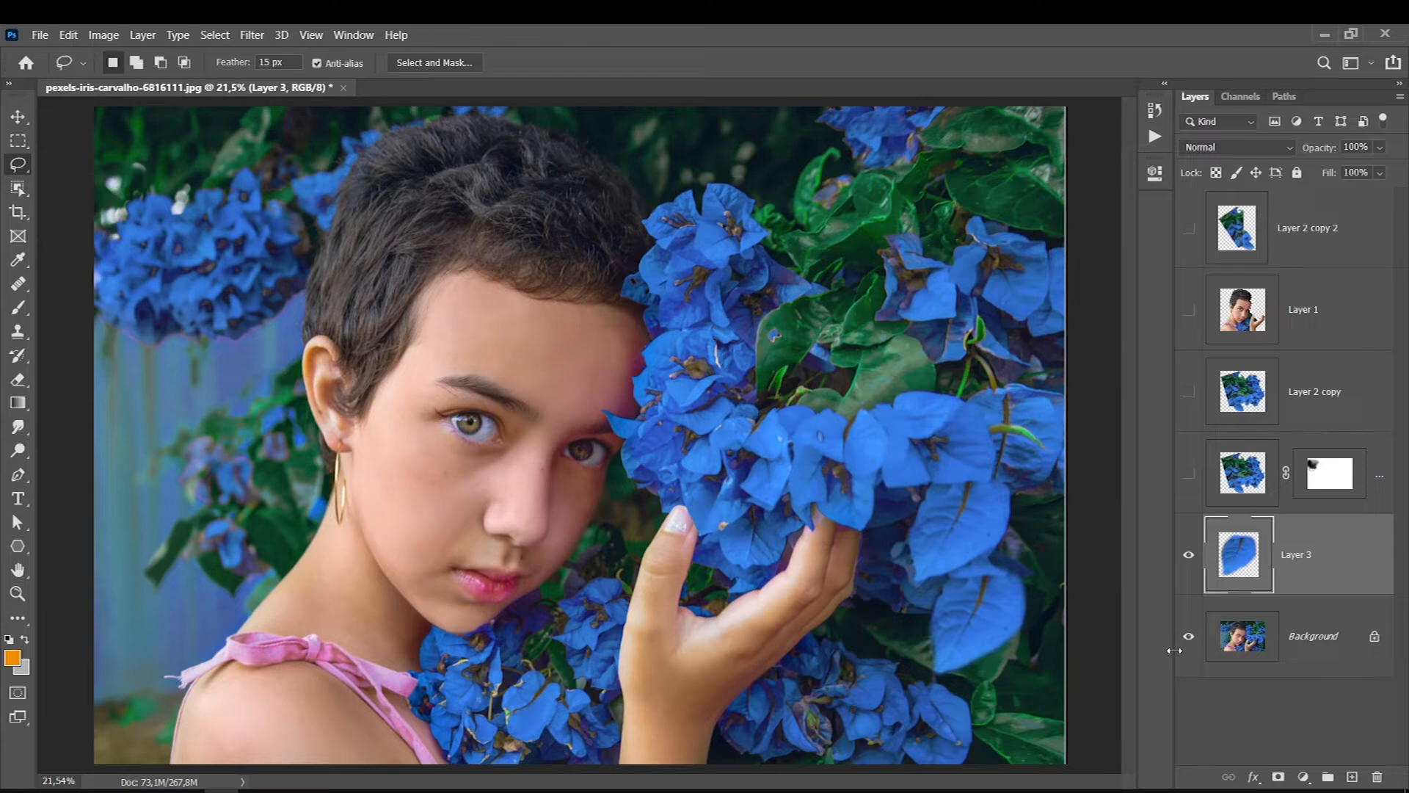
# - Delete the copied petal layer and show all the hidden layers above the Background again
pyautogui.press('Delete')
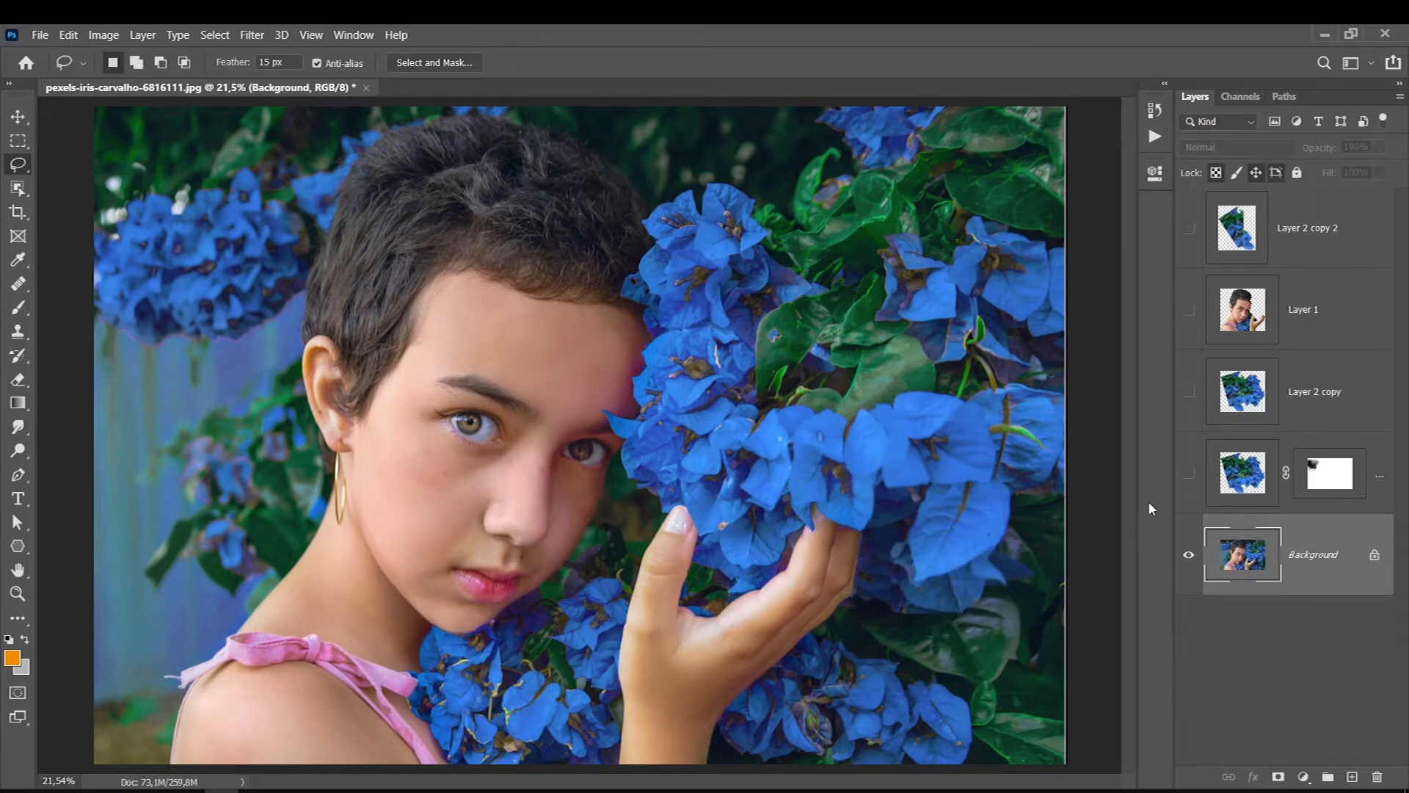
pyautogui.moveTo(1189, 472); pyautogui.dragTo(1189, 229)
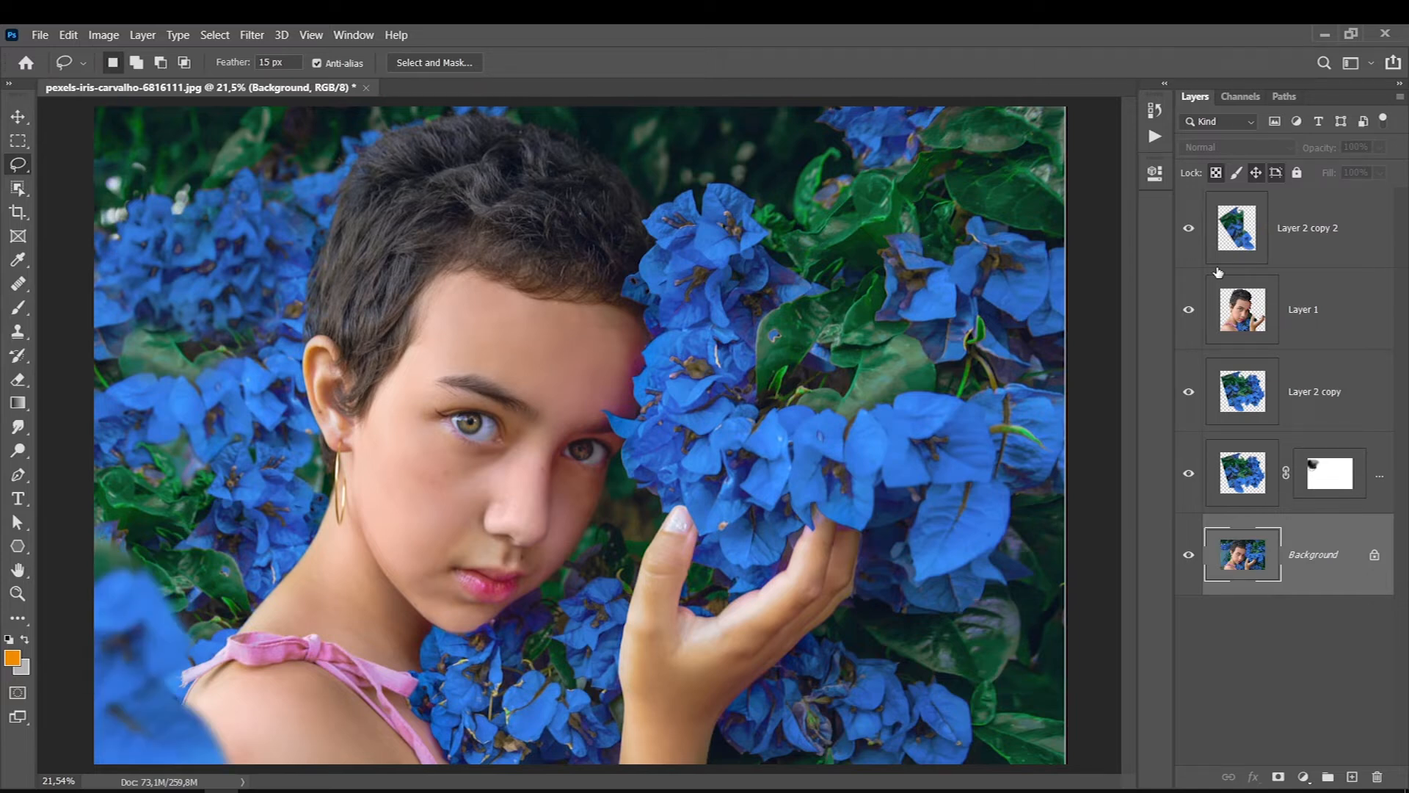
# - Compare the composite with the Background and stamp all visible layers into a new layer above Layer 2 copy 2
pyautogui.click(1270, 211)
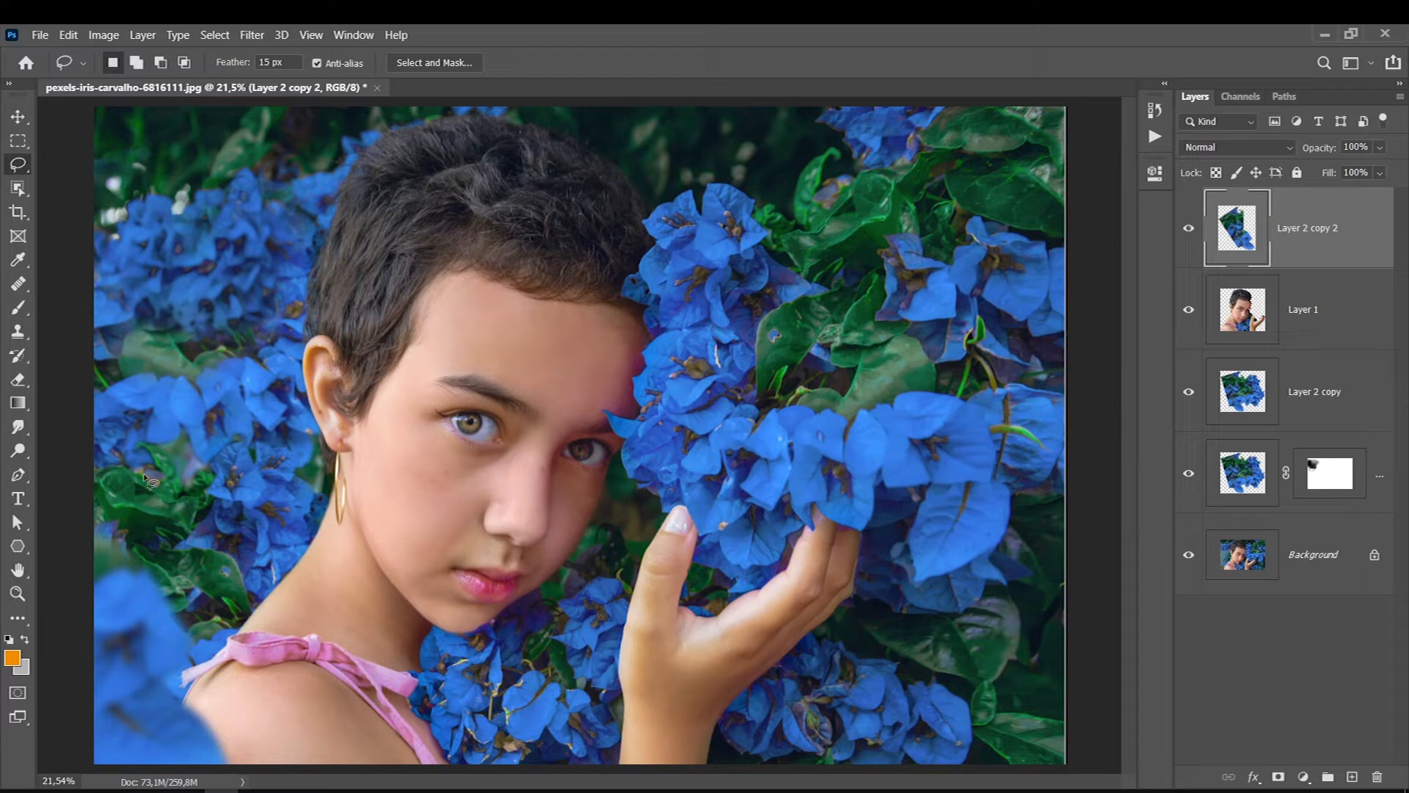
pyautogui.click(1189, 555)
pyautogui.click(1189, 555)
pyautogui.hotkey('ctrl', 'shift', 'alt', 'e')
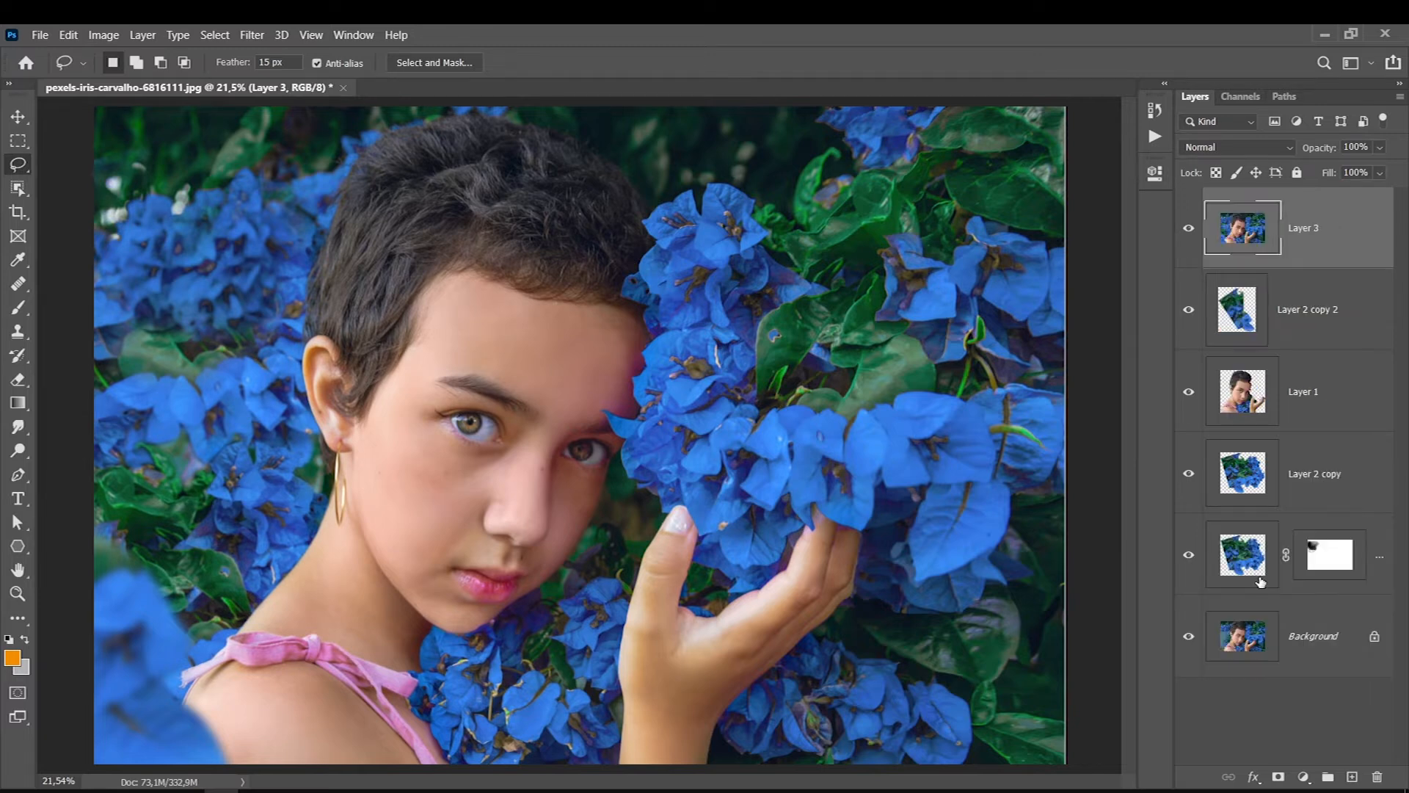
pyautogui.doubleClick(1272, 294)
pyautogui.click(1264, 268)
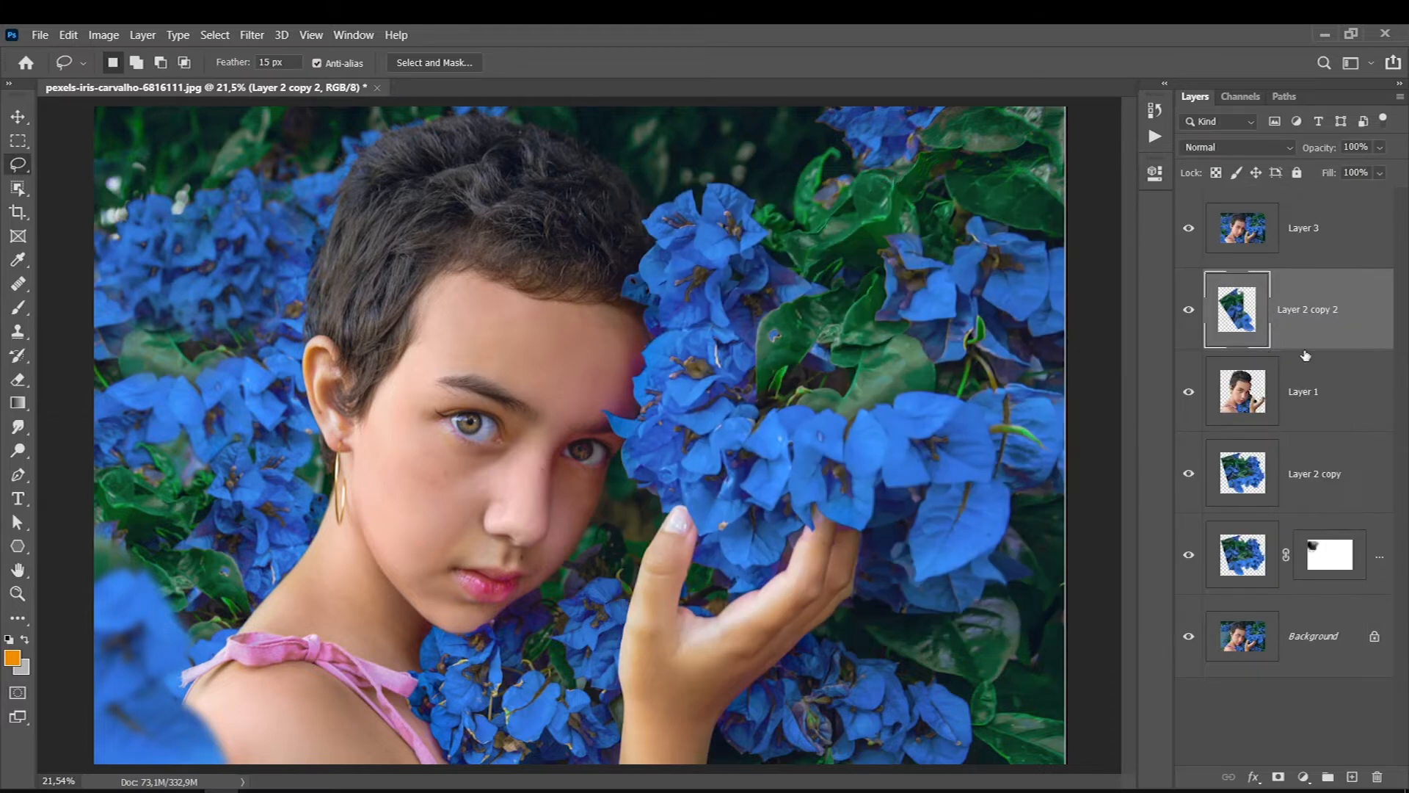
pyautogui.click(1304, 390)
pyautogui.click(1306, 465)
pyautogui.click(1295, 272)
pyautogui.click(1324, 221)
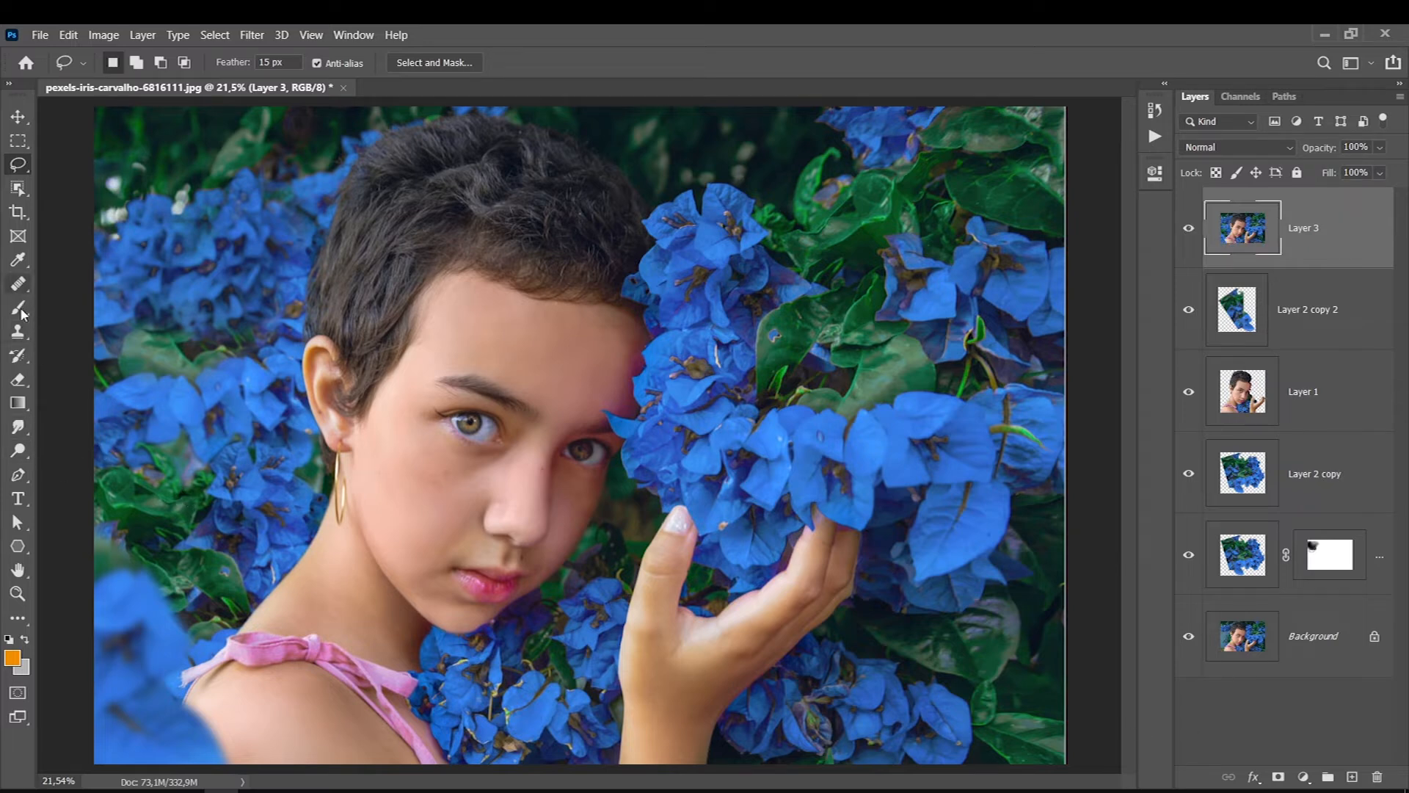
# - Lighten the eye beside the flowers on Layer 3 using the Dodge tool with a reduced brush, Highlights range and 10% exposure
pyautogui.click(17, 449)
pyautogui.press('[')
pyautogui.press('[')
pyautogui.press('[')
pyautogui.press('[')
pyautogui.press('[')
pyautogui.press('[')
pyautogui.press('[')
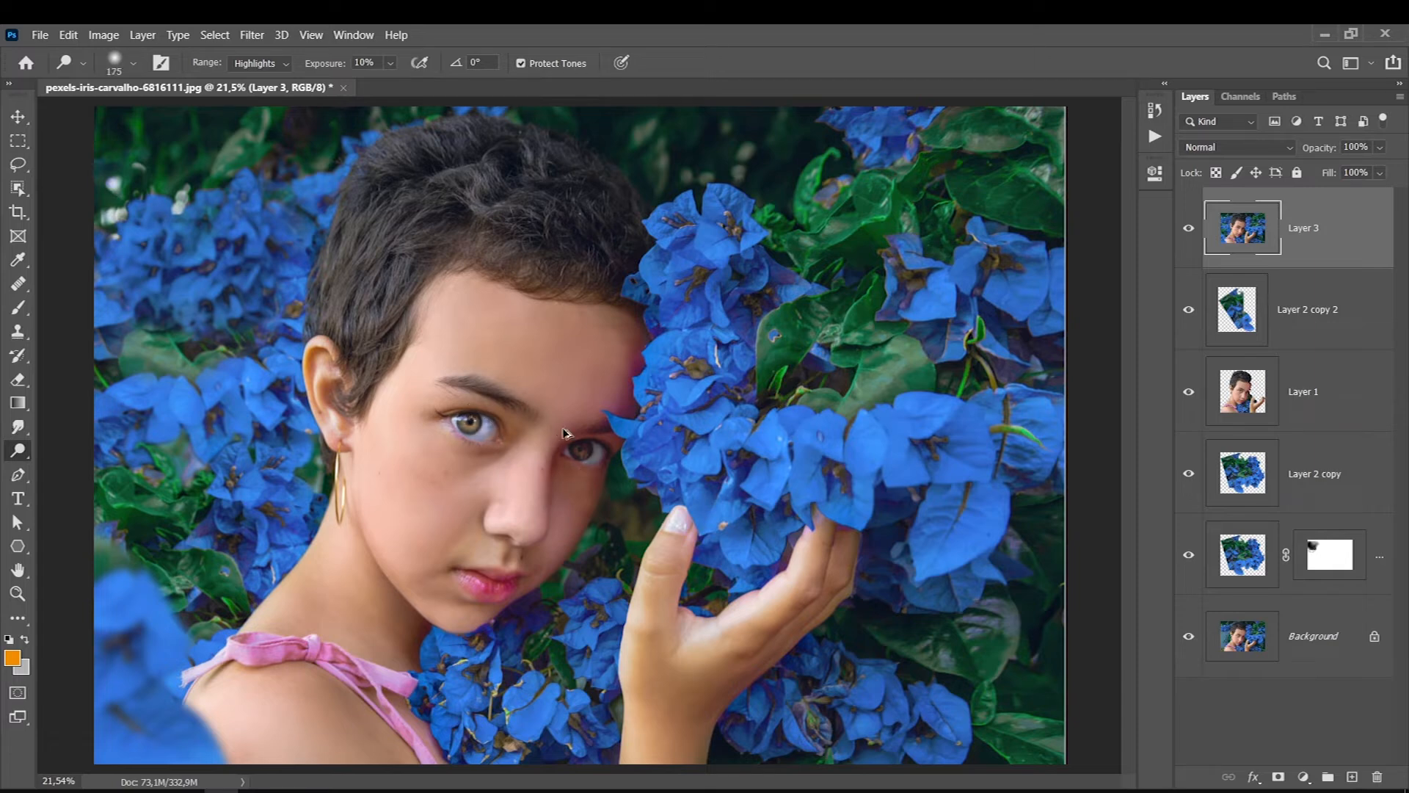
pyautogui.press('[')
pyautogui.moveTo(585, 456); pyautogui.dragTo(585, 455)
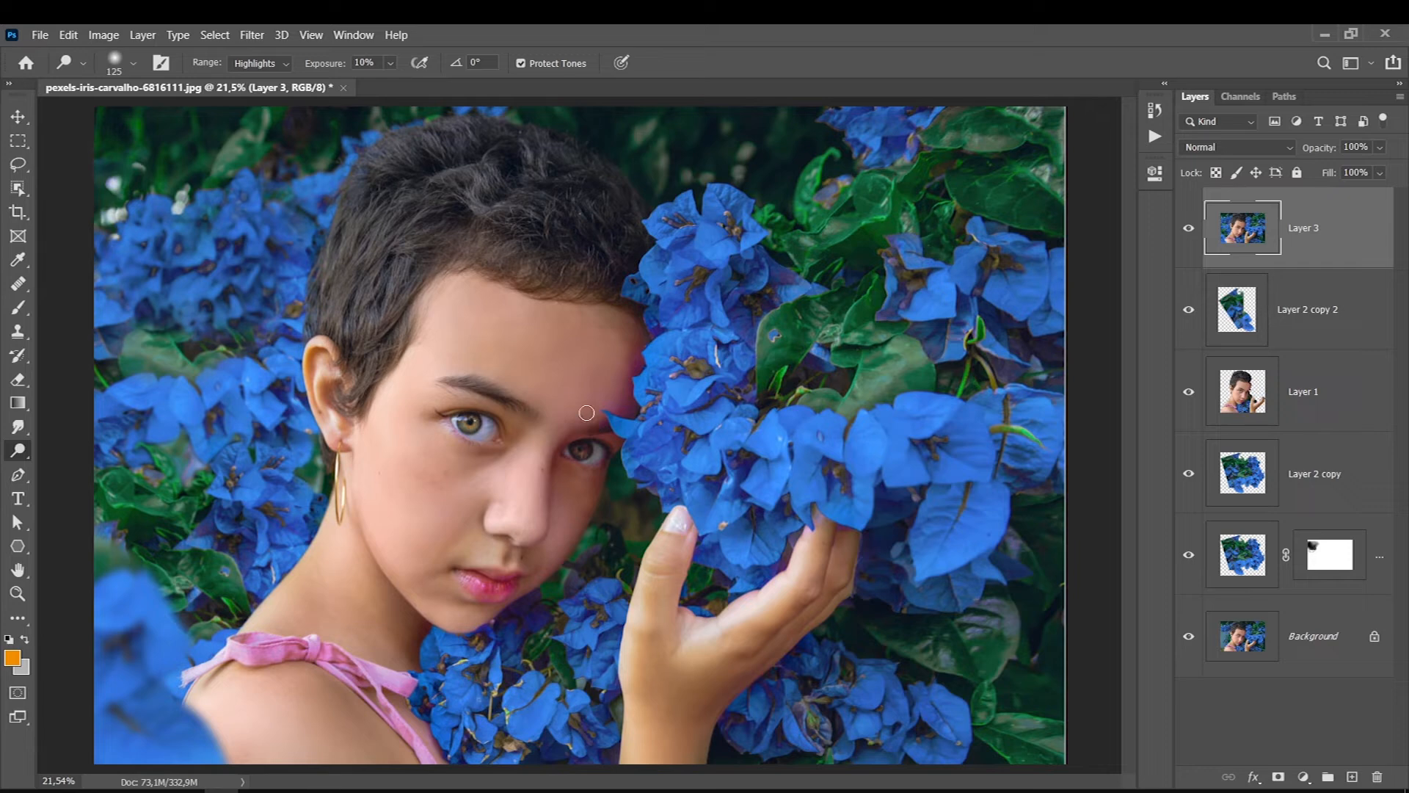
# - Switch to the Sharpen tool at 5% strength and reduce its brush to 250 pixels for the eyes
pyautogui.click(18, 431)
pyautogui.rightClick(19, 431)
pyautogui.click(45, 445)
pyautogui.press('[')
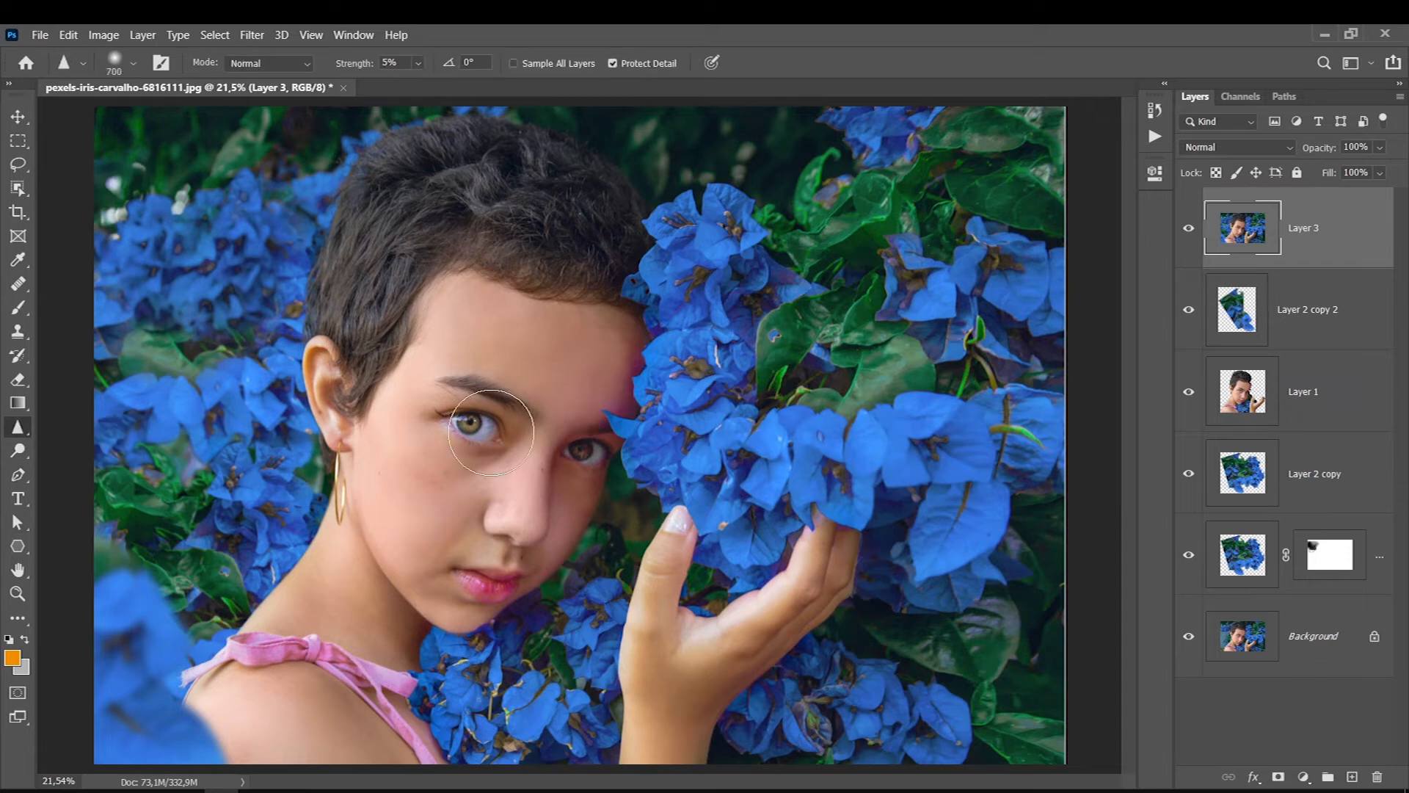
pyautogui.press('[')
pyautogui.press('[')
pyautogui.press('[')
pyautogui.press('[')
pyautogui.press('[')
pyautogui.press(']')
# - Open Layer 3 in the Camera Raw Filter and set the temperature to +10
pyautogui.click(252, 37)
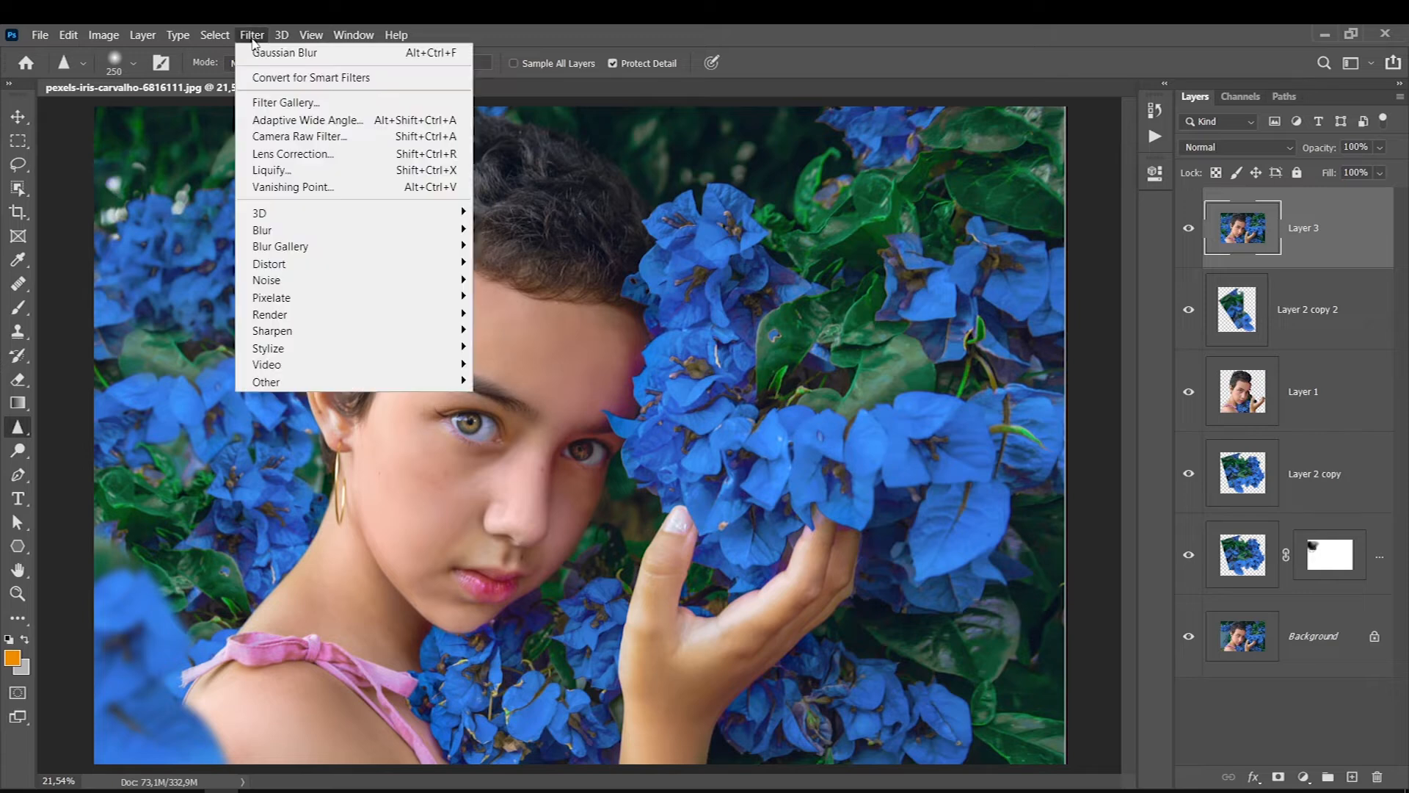
pyautogui.click(273, 138)
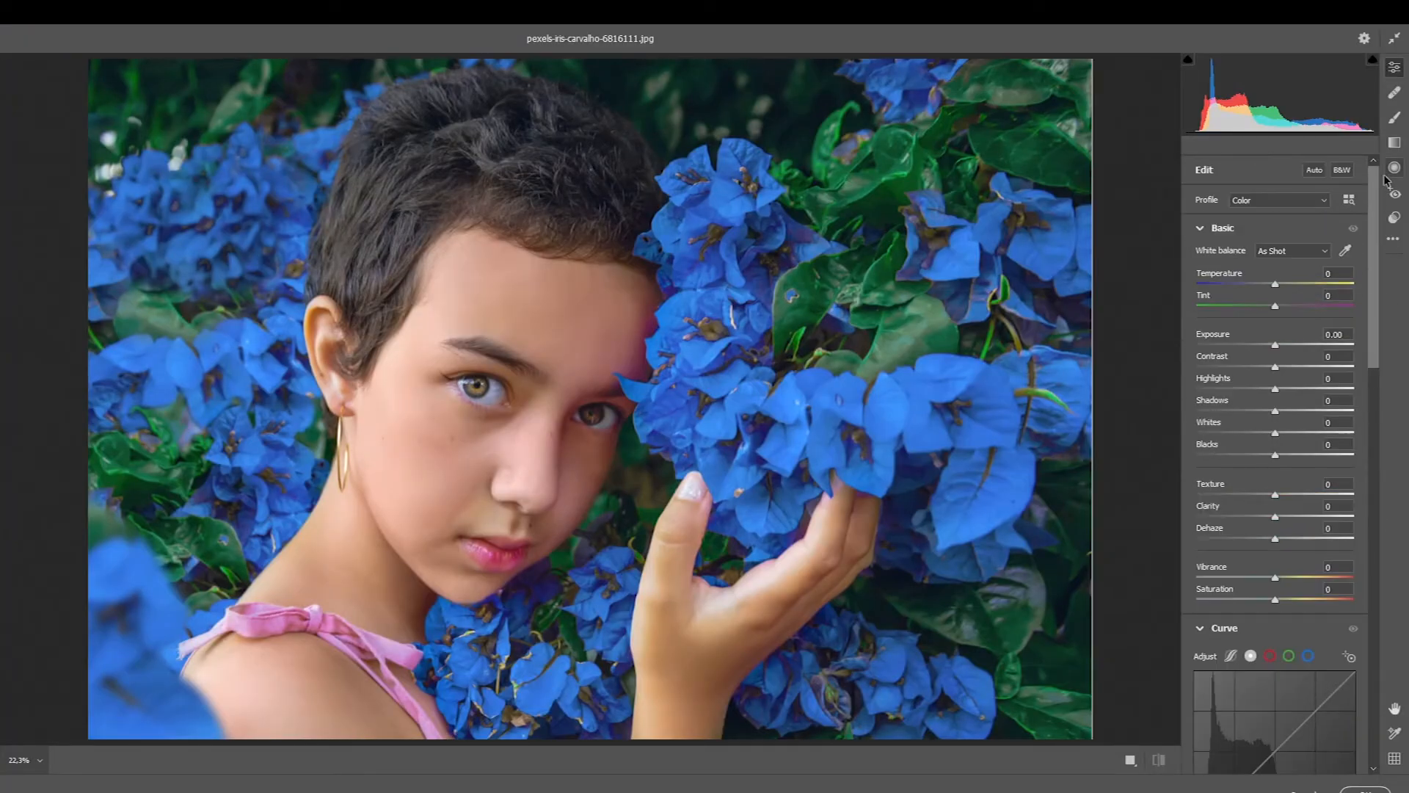
pyautogui.moveTo(1276, 286)
pyautogui.mouseDown()
pyautogui.moveTo(1261, 284)
pyautogui.moveTo(1285, 290)
pyautogui.mouseUp()
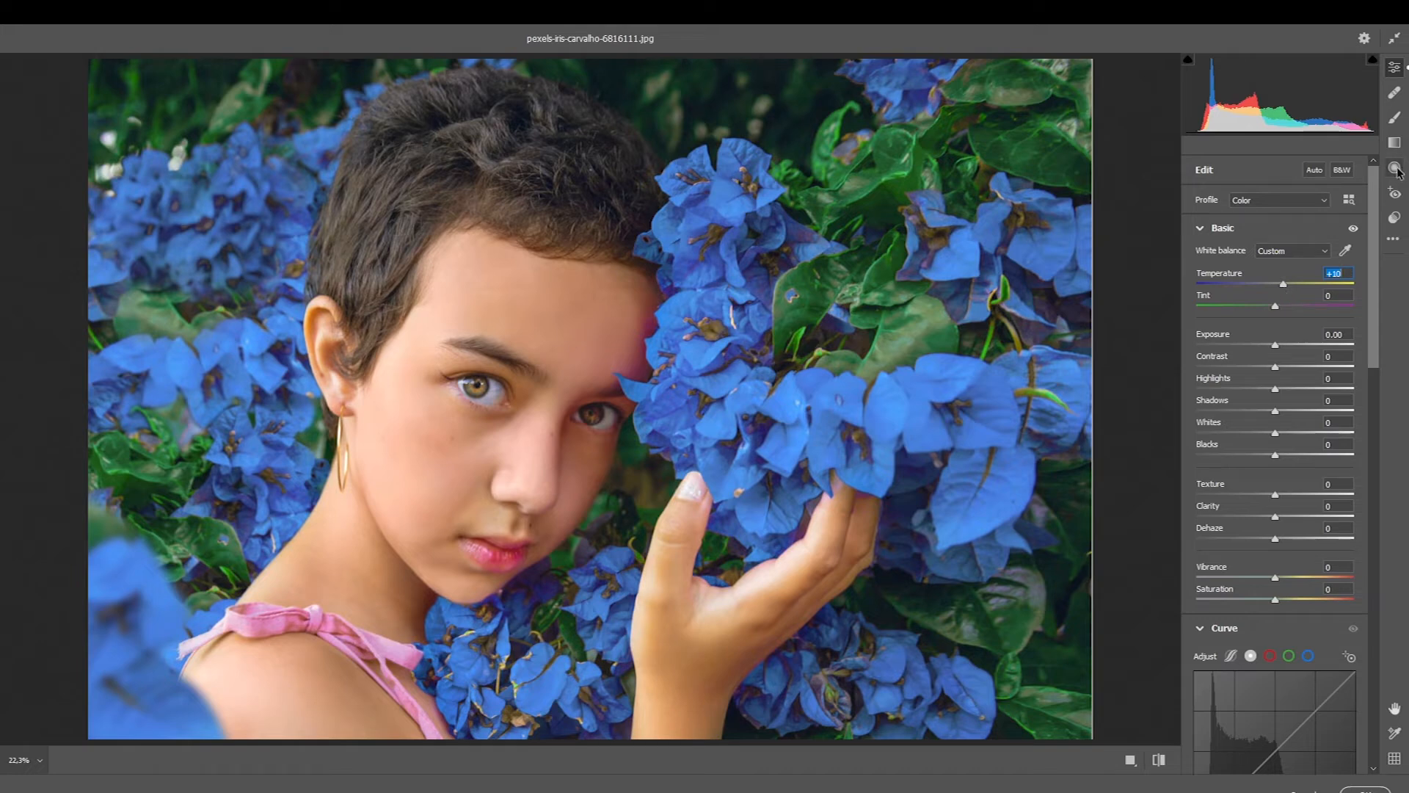
# - Set the contrast to +18, highlights to -35, whites to -30, blacks to +21 and texture to +4
pyautogui.moveTo(1284, 371); pyautogui.dragTo(1248, 389)
pyautogui.moveTo(1275, 456); pyautogui.dragTo(1252, 434)
pyautogui.moveTo(1287, 369); pyautogui.dragTo(1290, 367)
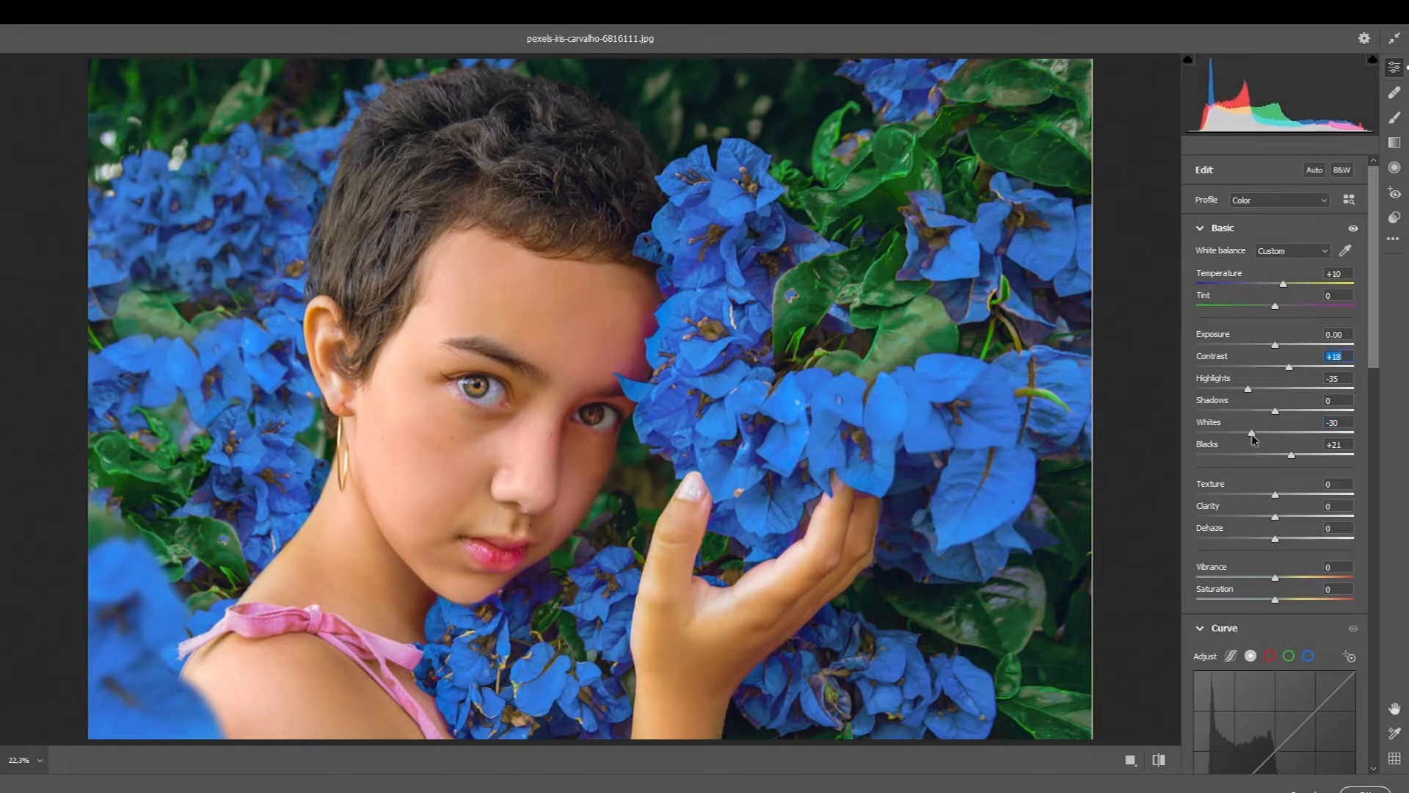
pyautogui.click(1281, 493)
# - On the blue channel curve, lower the white point, lift the black point to output 42 and shape the shadows and highlights with two points
pyautogui.moveTo(1376, 320); pyautogui.dragTo(1375, 396)
pyautogui.click(1308, 422)
pyautogui.click(1251, 422)
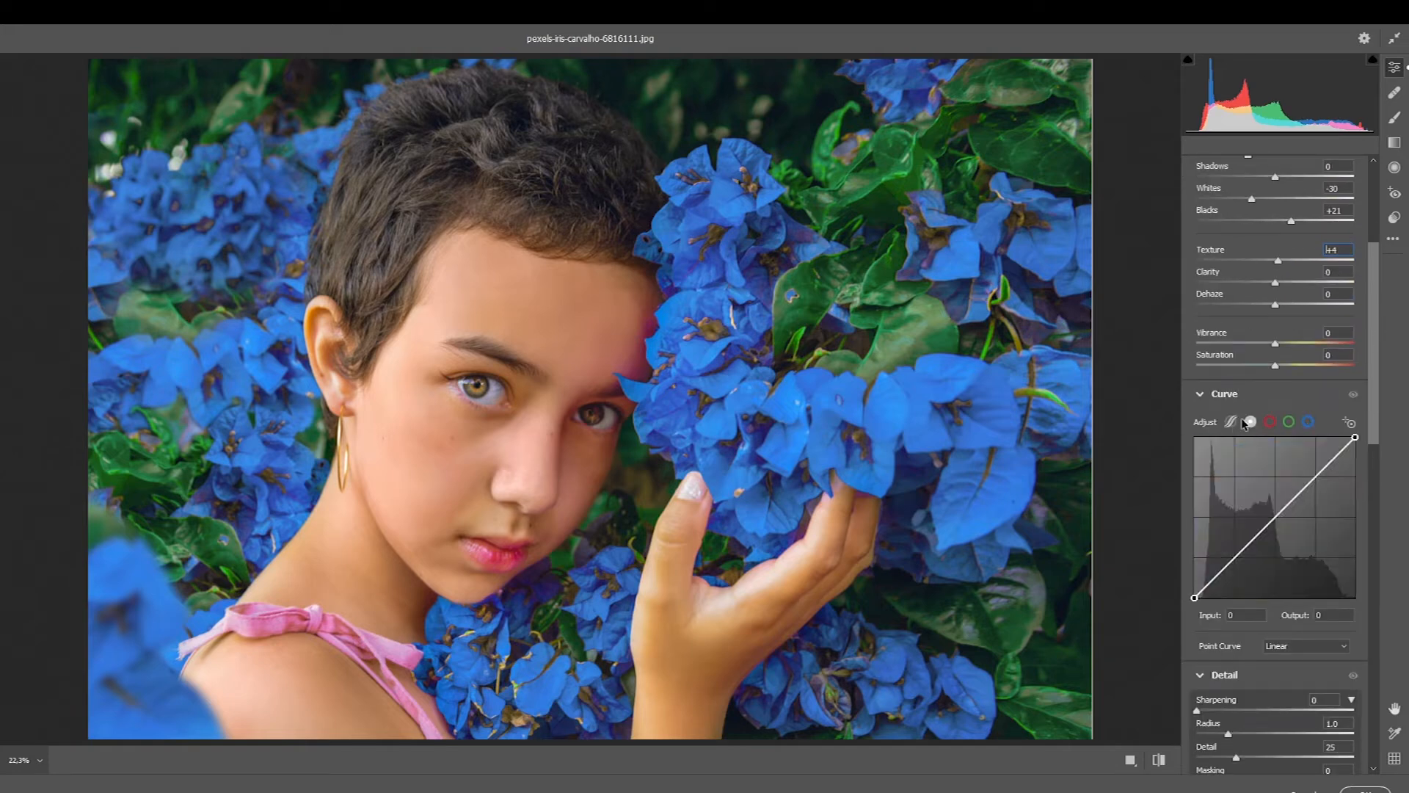
pyautogui.click(1307, 422)
pyautogui.moveTo(1355, 438); pyautogui.dragTo(1355, 445)
pyautogui.moveTo(1194, 597); pyautogui.dragTo(1233, 539)
pyautogui.moveTo(1304, 484); pyautogui.dragTo(1302, 480)
pyautogui.moveTo(1233, 538); pyautogui.dragTo(1236, 552)
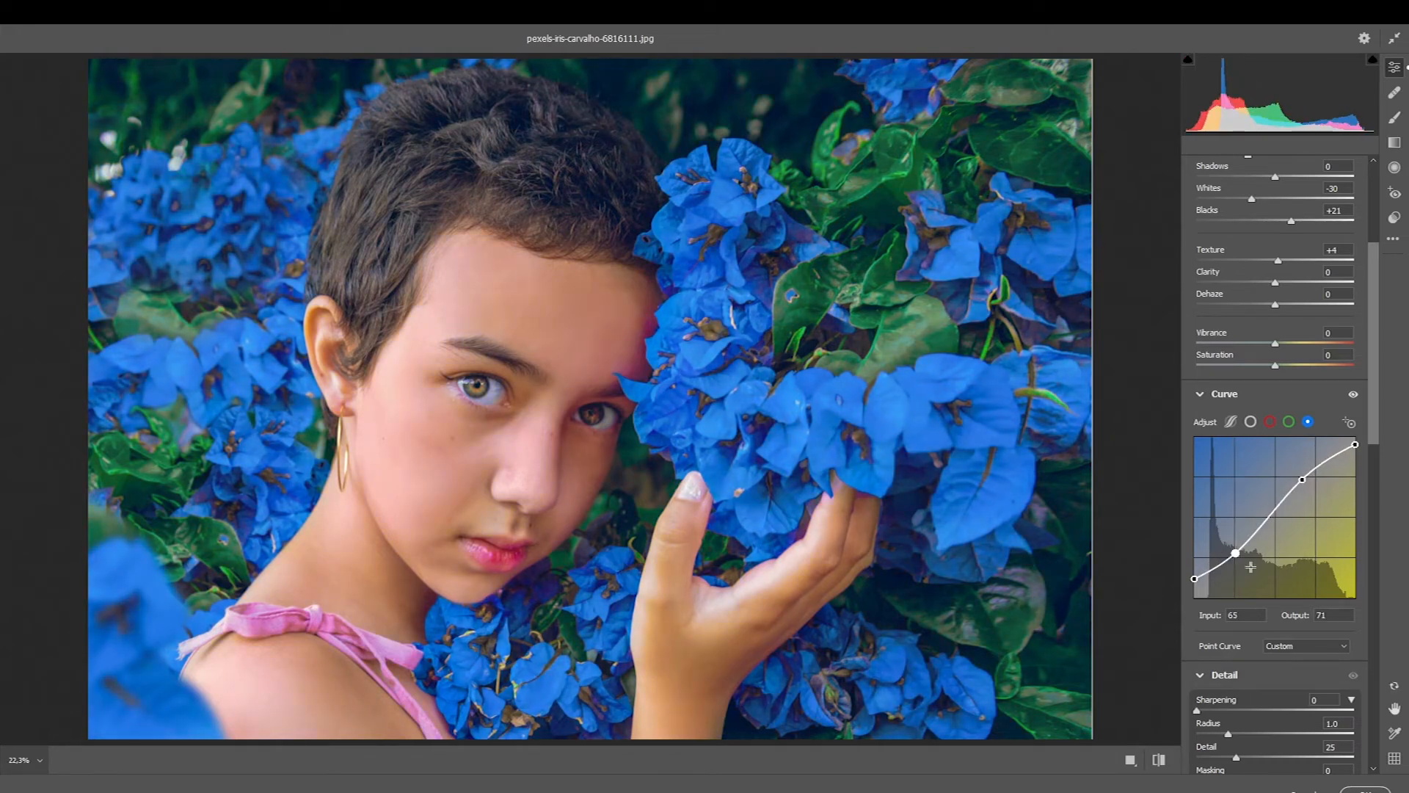
pyautogui.moveTo(1303, 479); pyautogui.dragTo(1300, 472)
pyautogui.moveTo(1194, 579); pyautogui.dragTo(1194, 562)
# - Lift the master curve's black point, add a highlight point and a shadow point at input 74, output 71, and set sharpening to 9
pyautogui.click(1251, 421)
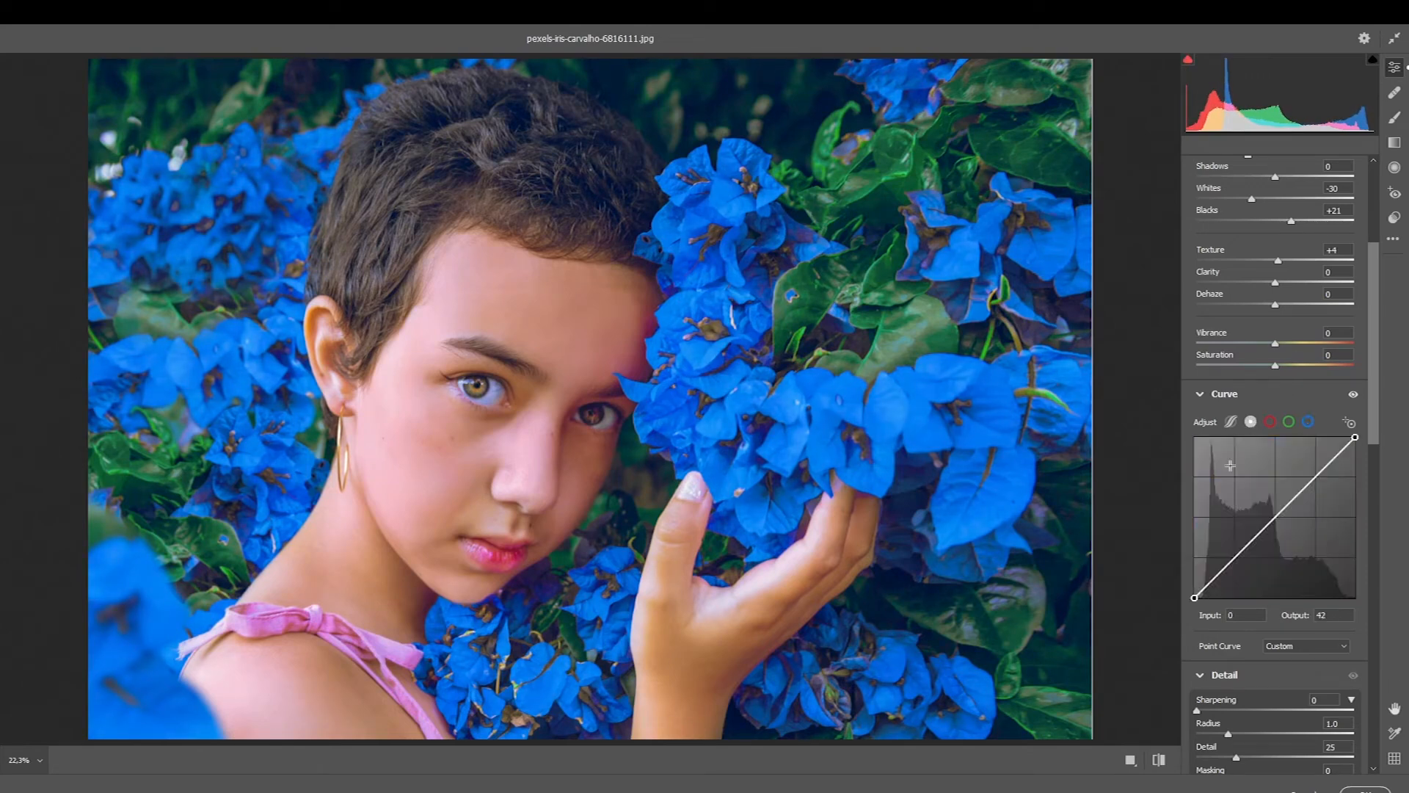
pyautogui.moveTo(1194, 597); pyautogui.dragTo(1195, 589)
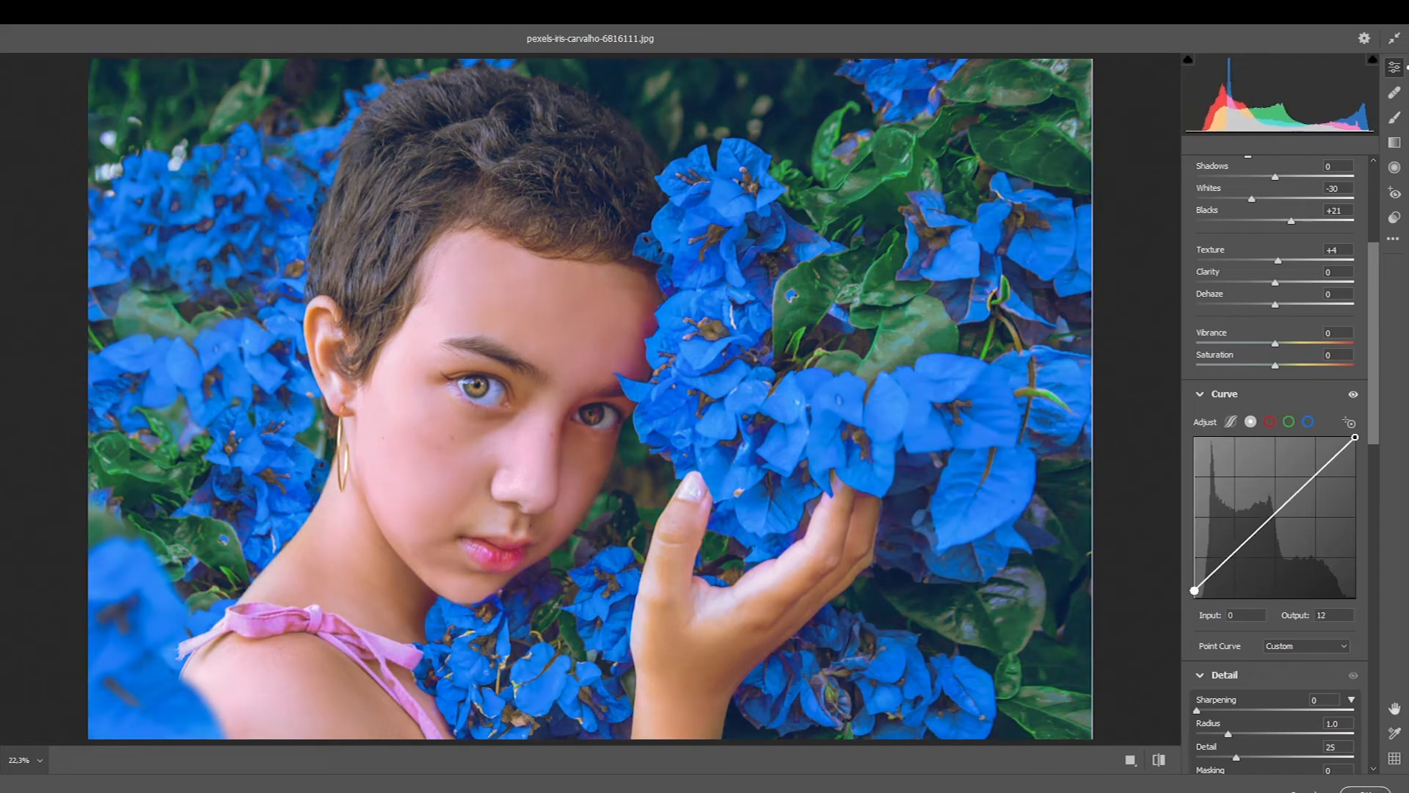
pyautogui.moveTo(1245, 548); pyautogui.dragTo(1246, 550)
pyautogui.moveTo(1308, 486); pyautogui.dragTo(1312, 488)
pyautogui.moveTo(1246, 550); pyautogui.dragTo(1208, 527)
pyautogui.scroll(-3, 1235, 503)
# - Shift the reds hue to -26 and the oranges hue to +10, and set the vignetting to -20
pyautogui.moveTo(1379, 465); pyautogui.dragTo(1374, 555)
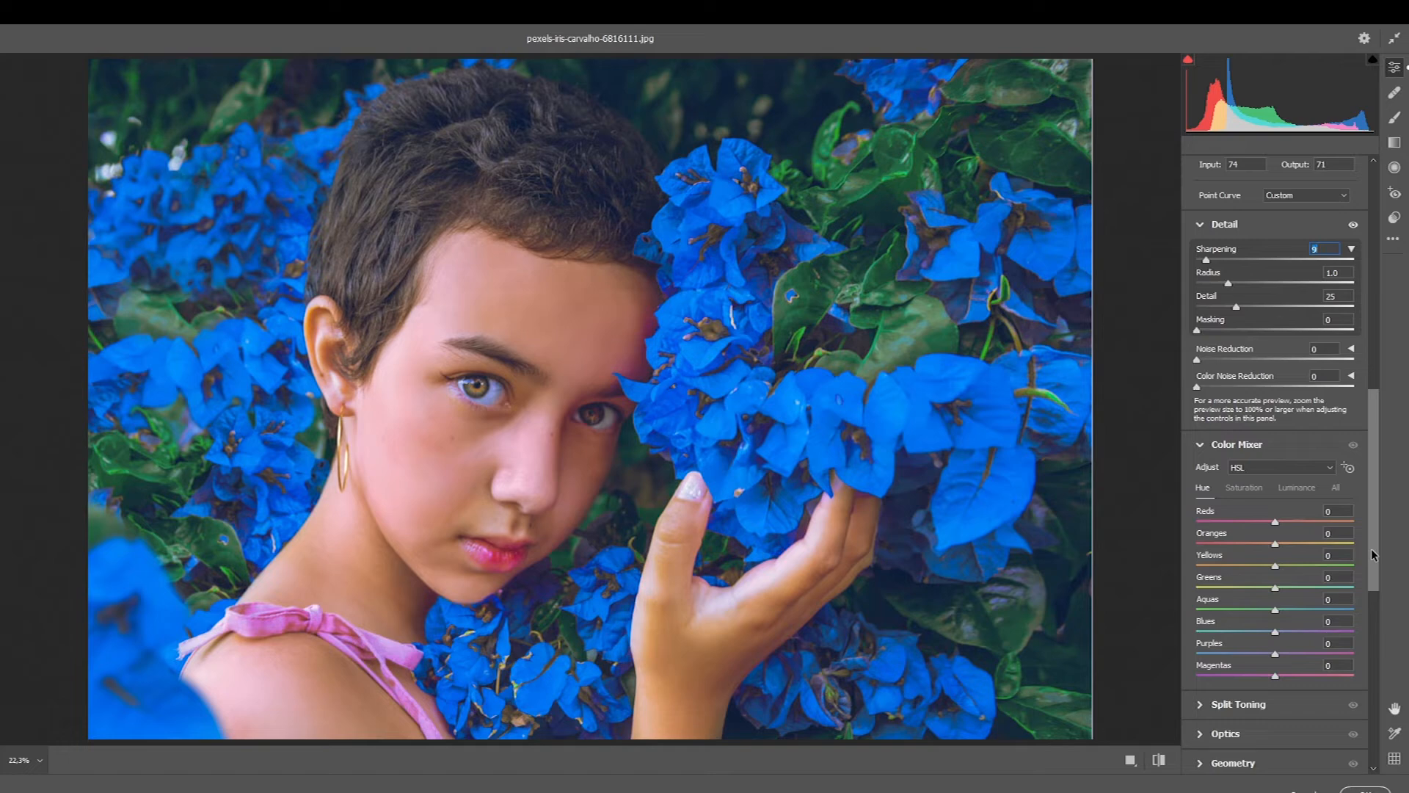
pyautogui.moveTo(1275, 524)
pyautogui.mouseDown()
pyautogui.moveTo(1295, 522)
pyautogui.moveTo(1245, 519)
pyautogui.moveTo(1310, 517)
pyautogui.moveTo(1256, 518)
pyautogui.moveTo(1297, 540)
pyautogui.moveTo(1284, 543)
pyautogui.mouseUp()
pyautogui.moveTo(1375, 458); pyautogui.dragTo(1372, 547)
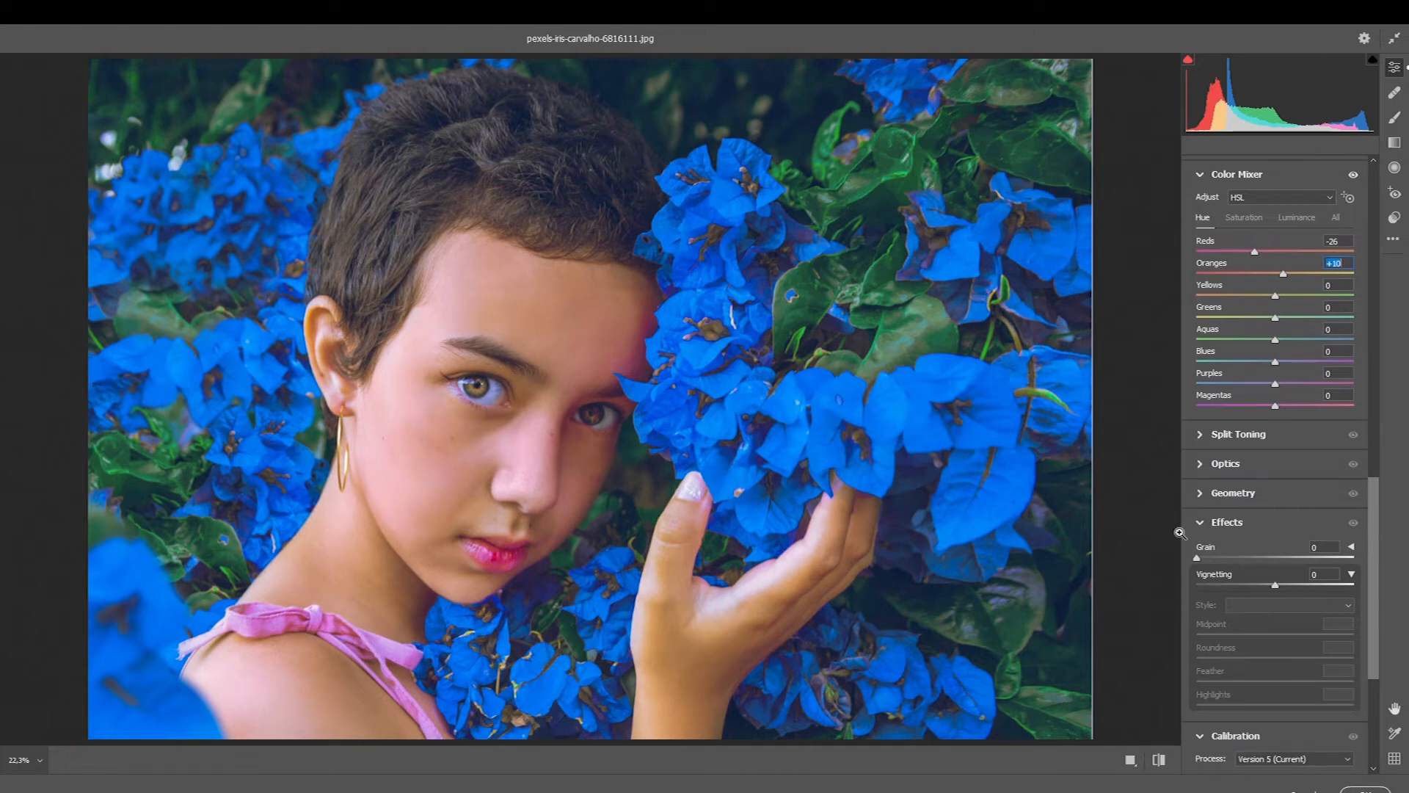
pyautogui.moveTo(1266, 585)
pyautogui.mouseDown()
pyautogui.moveTo(1244, 585)
pyautogui.moveTo(1260, 587)
pyautogui.mouseUp()
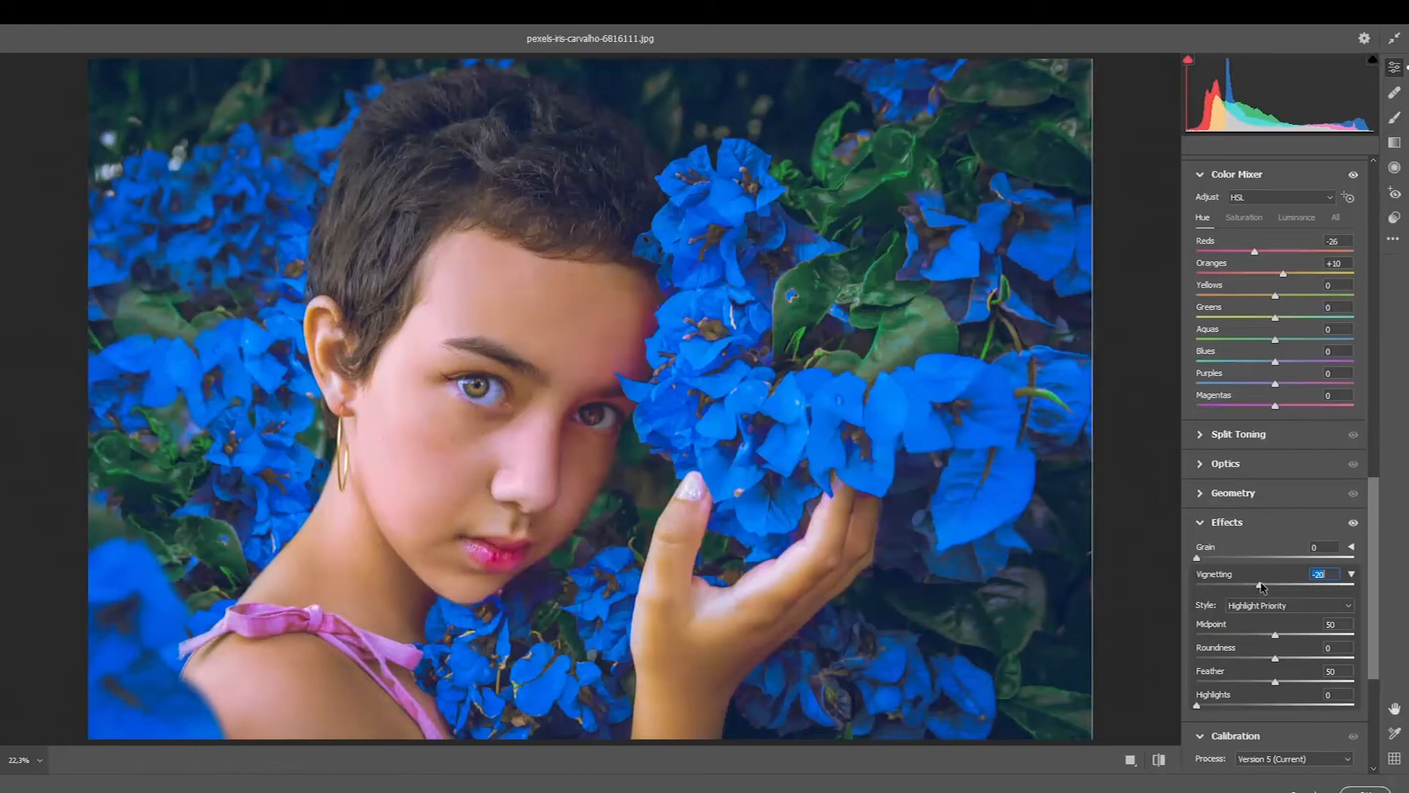
# - Calibrate the blue primary to hue -21 and saturation -27
pyautogui.moveTo(1375, 547); pyautogui.dragTo(1373, 629)
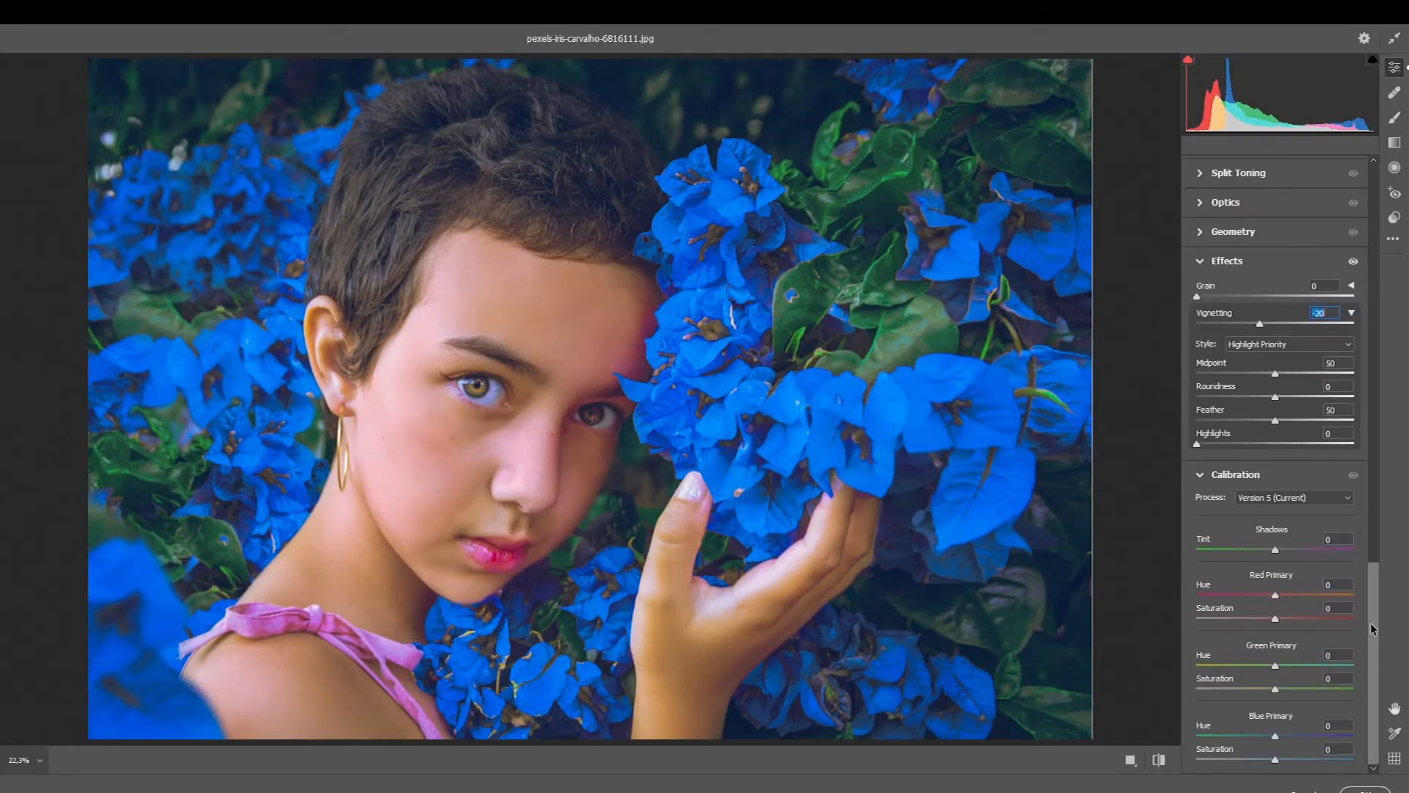
pyautogui.moveTo(1278, 740); pyautogui.dragTo(1254, 762)
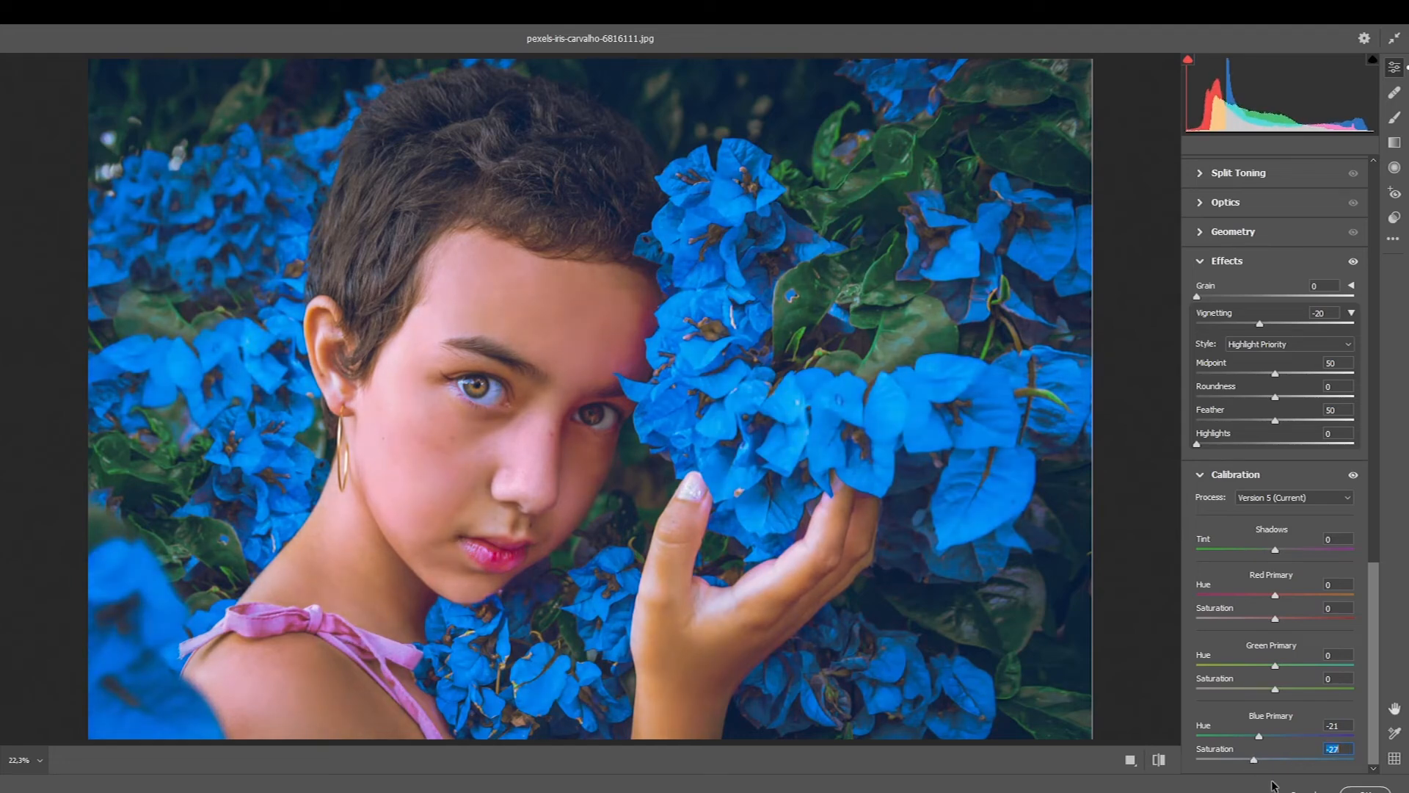
# - Place a large radial filter with feather 86 centred on the face, with temperature +8 and hue +9.3
pyautogui.moveTo(1374, 631); pyautogui.dragTo(1376, 379)
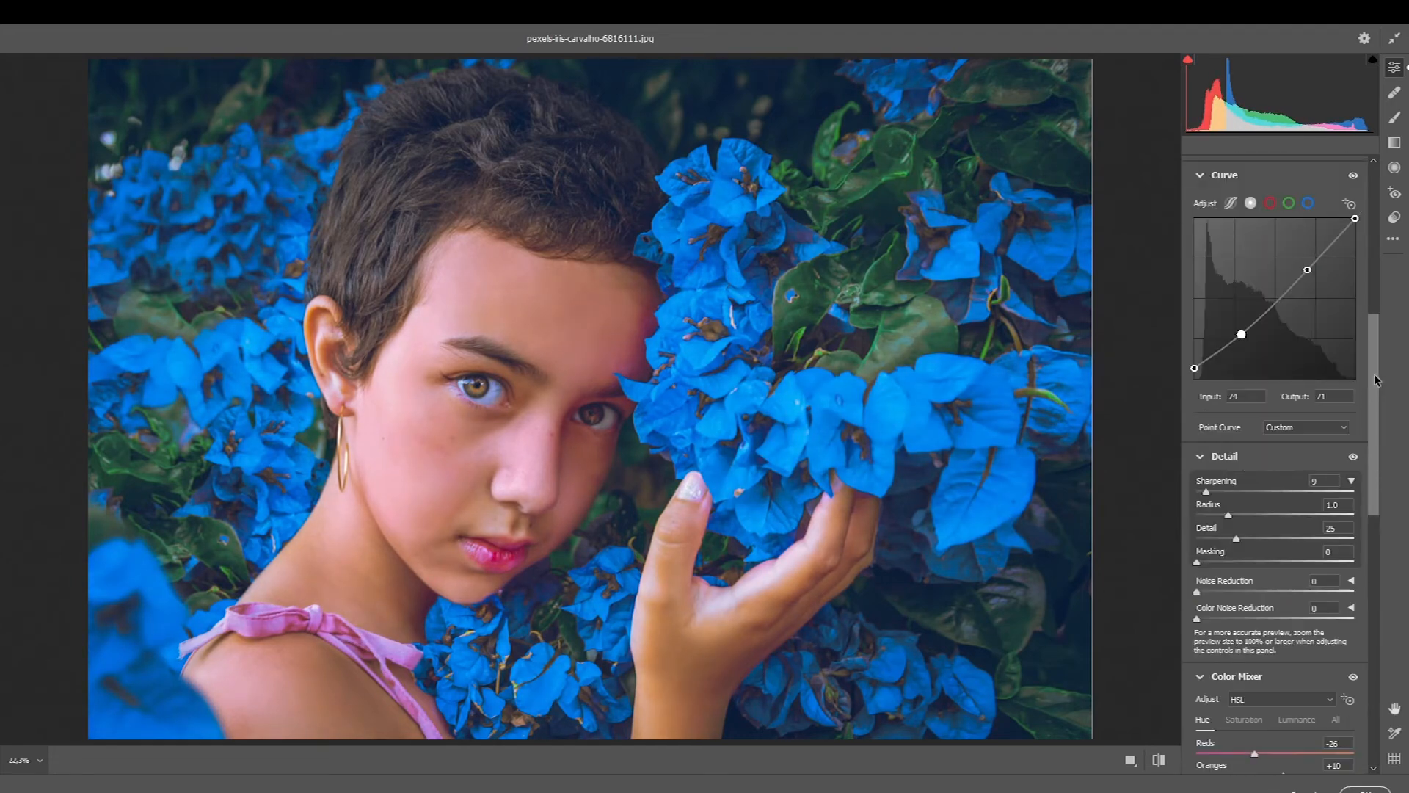
pyautogui.click(1395, 168)
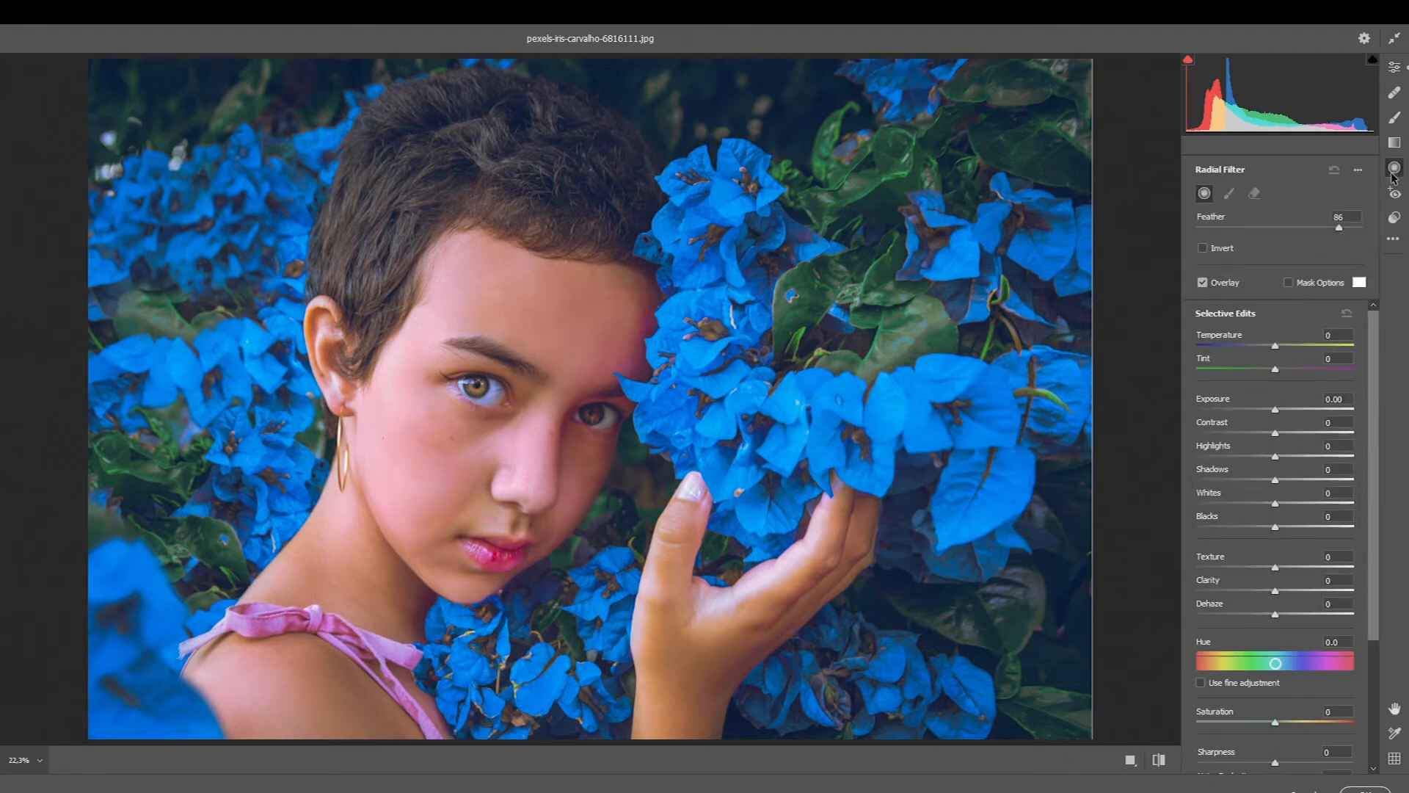
pyautogui.moveTo(701, 458)
pyautogui.mouseDown()
pyautogui.moveTo(334, 312)
pyautogui.moveTo(397, 247)
pyautogui.mouseUp()
pyautogui.moveTo(707, 466); pyautogui.dragTo(572, 408)
pyautogui.moveTo(1275, 345)
pyautogui.mouseDown()
pyautogui.moveTo(1239, 348)
pyautogui.moveTo(1282, 345)
pyautogui.mouseUp()
pyautogui.moveTo(1275, 663); pyautogui.dragTo(1279, 663)
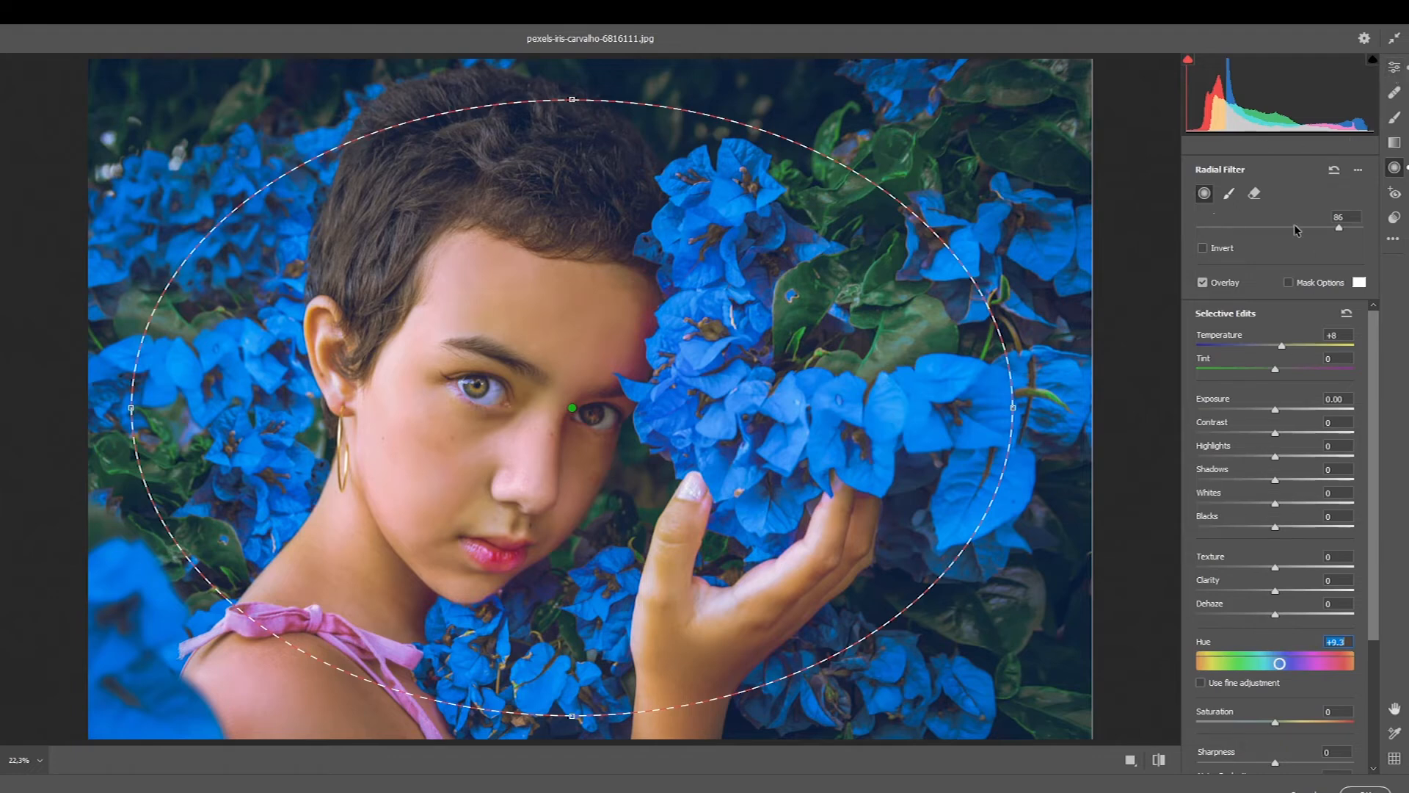
# - Set the global temperature to -8 and apply the Camera Raw edits to Layer 3
pyautogui.click(1397, 70)
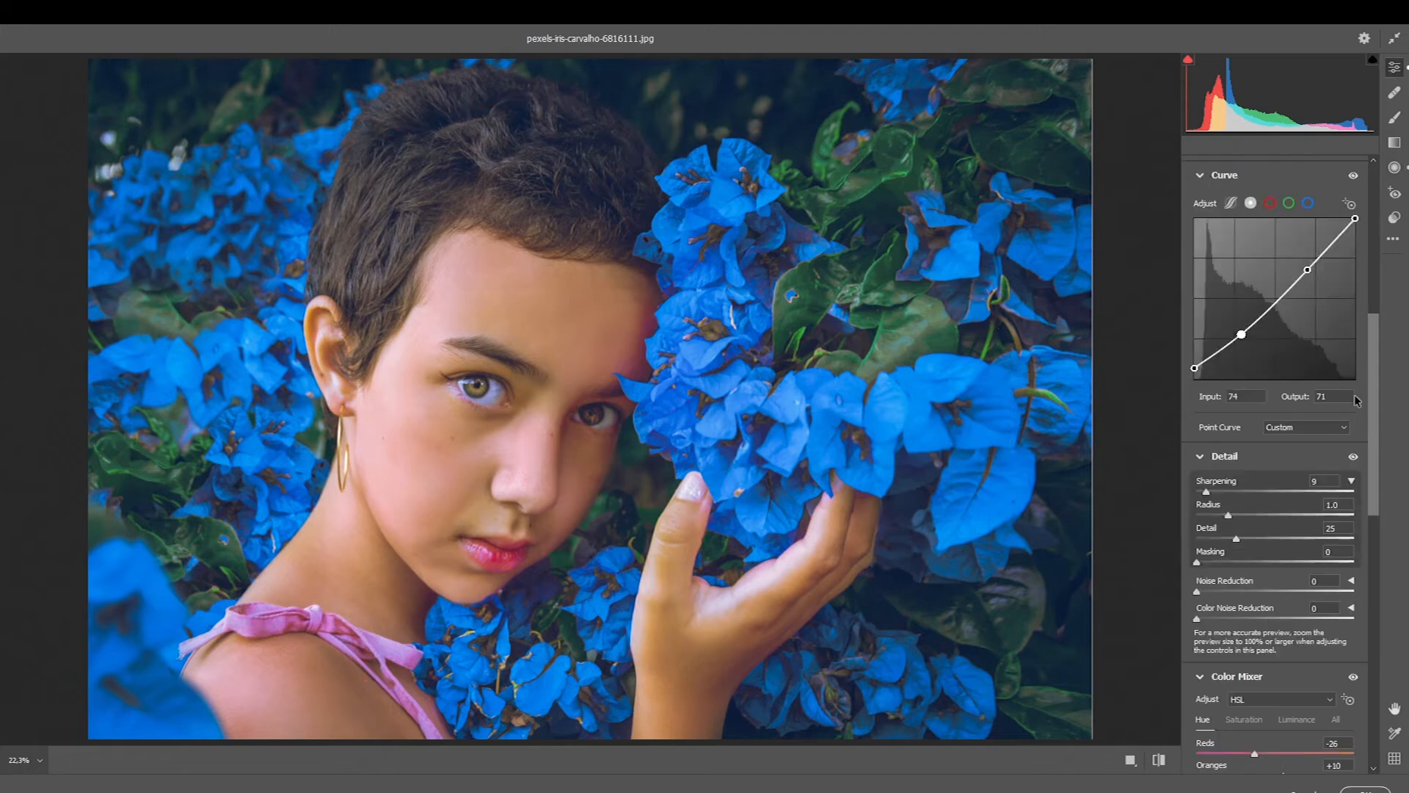
pyautogui.scroll(5, 1264, 256)
pyautogui.moveTo(1285, 287); pyautogui.dragTo(1269, 283)
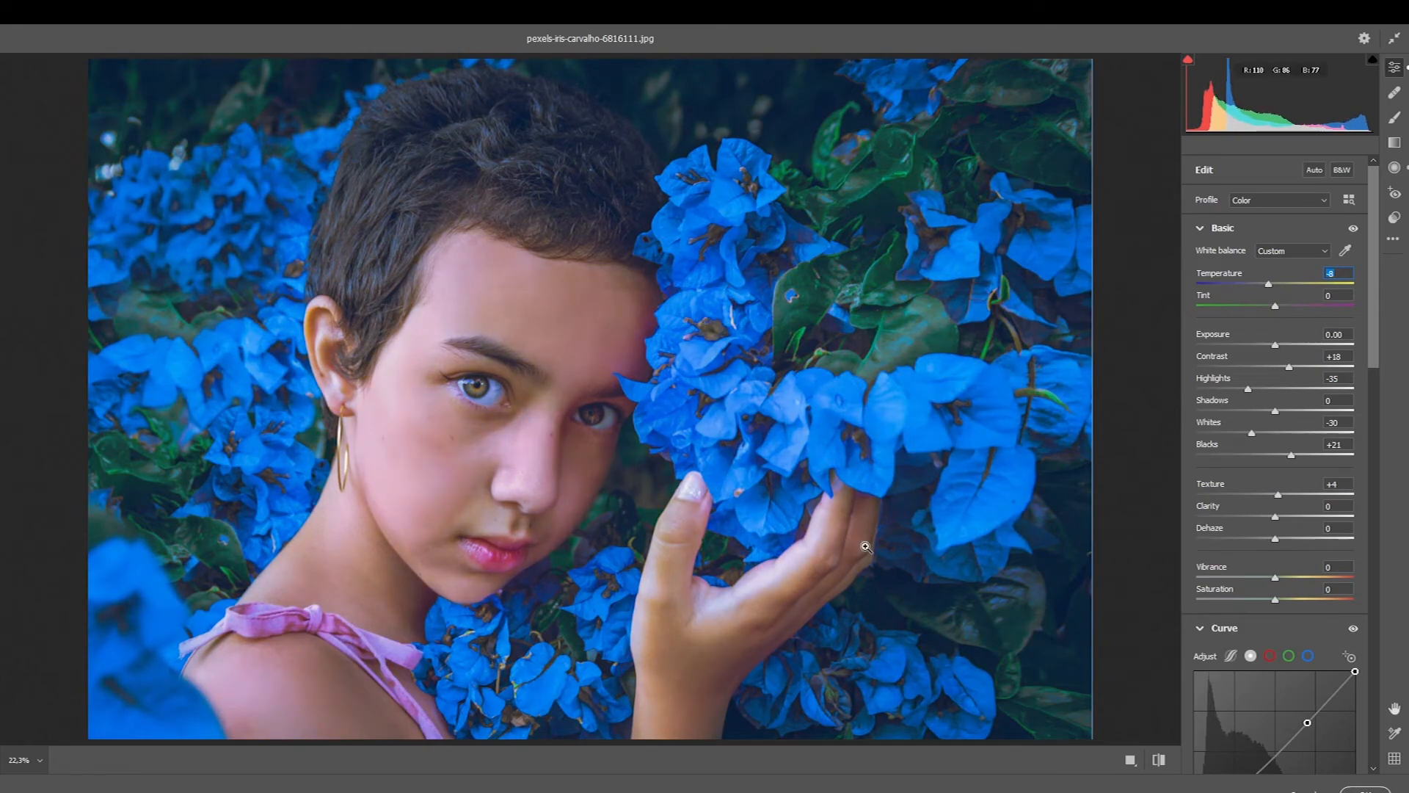
pyautogui.click(1366, 791)
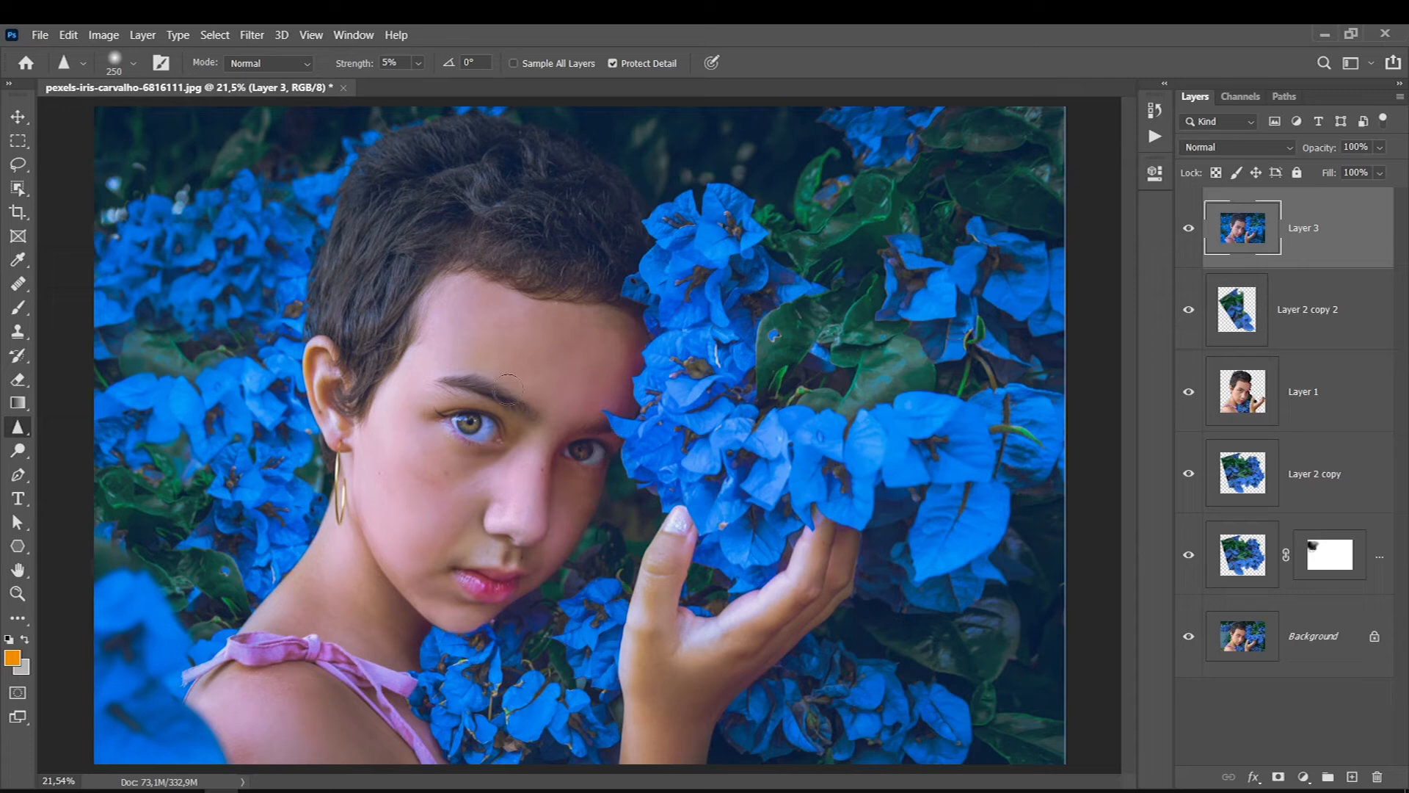
# - Check the graded layer's opacity, keeping it at 100%, and compare the composite with the original Background
pyautogui.click(1380, 147)
pyautogui.moveTo(1395, 171)
pyautogui.mouseDown()
pyautogui.moveTo(1346, 168)
pyautogui.moveTo(1405, 171)
pyautogui.mouseUp()
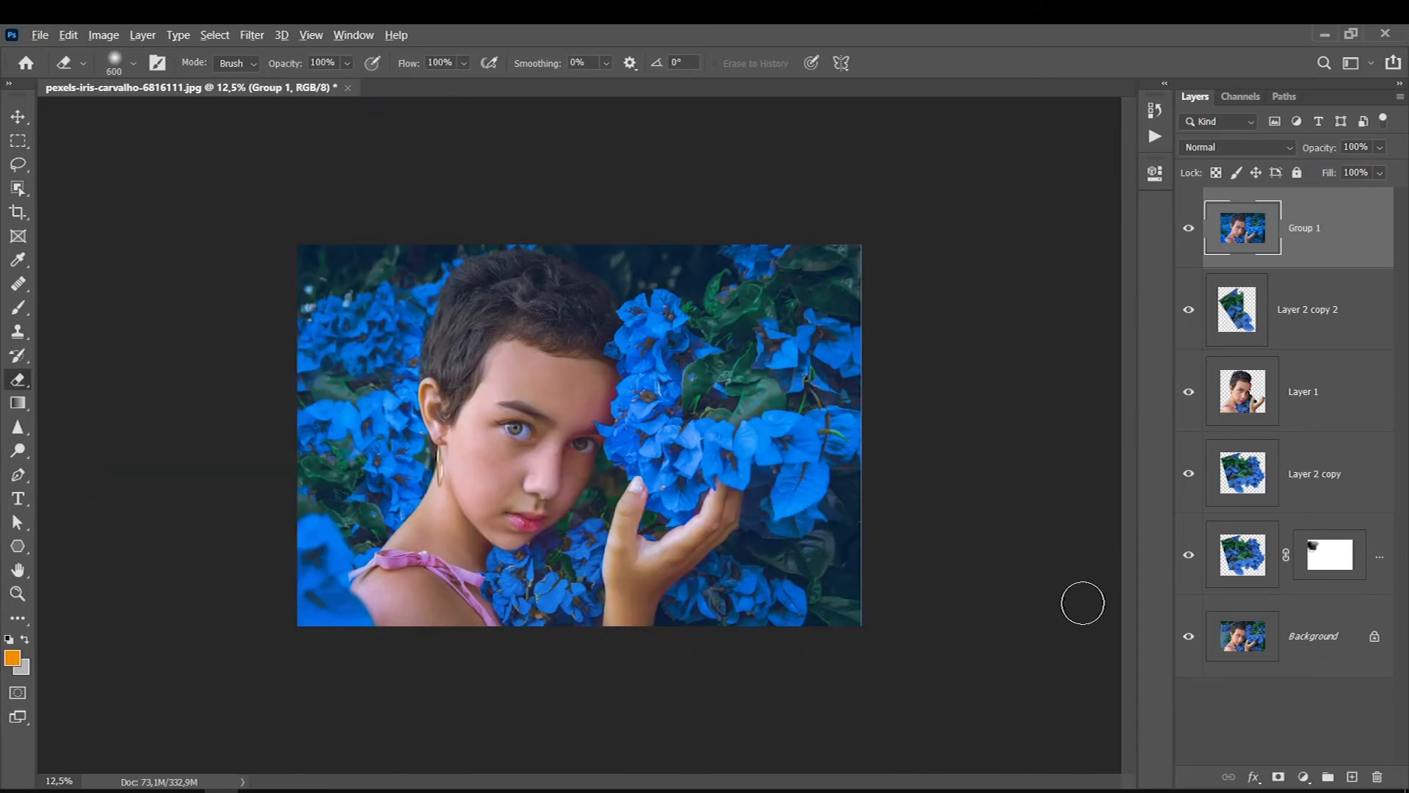
pyautogui.keyDown('alt'); pyautogui.click(1189, 646); pyautogui.keyUp('alt')
pyautogui.keyDown('alt'); pyautogui.click(1189, 646); pyautogui.keyUp('alt')
pyautogui.keyDown('alt'); pyautogui.click(1189, 646); pyautogui.keyUp('alt')
pyautogui.keyDown('alt'); pyautogui.click(1189, 646); pyautogui.keyUp('alt')
pyautogui.keyDown('alt'); pyautogui.click(1189, 646); pyautogui.keyUp('alt')
pyautogui.keyDown('alt'); pyautogui.click(1190, 646); pyautogui.keyUp('alt')
pyautogui.keyDown('alt'); pyautogui.click(1189, 646); pyautogui.keyUp('alt')
pyautogui.keyDown('alt'); pyautogui.click(1189, 646); pyautogui.keyUp('alt')
pyautogui.keyDown('alt'); pyautogui.click(1189, 646); pyautogui.keyUp('alt')
pyautogui.keyDown('alt'); pyautogui.click(1189, 646); pyautogui.keyUp('alt')
pyautogui.keyDown('alt'); pyautogui.click(1190, 646); pyautogui.keyUp('alt')
pyautogui.keyDown('alt'); pyautogui.click(1189, 646); pyautogui.keyUp('alt')
pyautogui.hotkey('ctrl', '0')
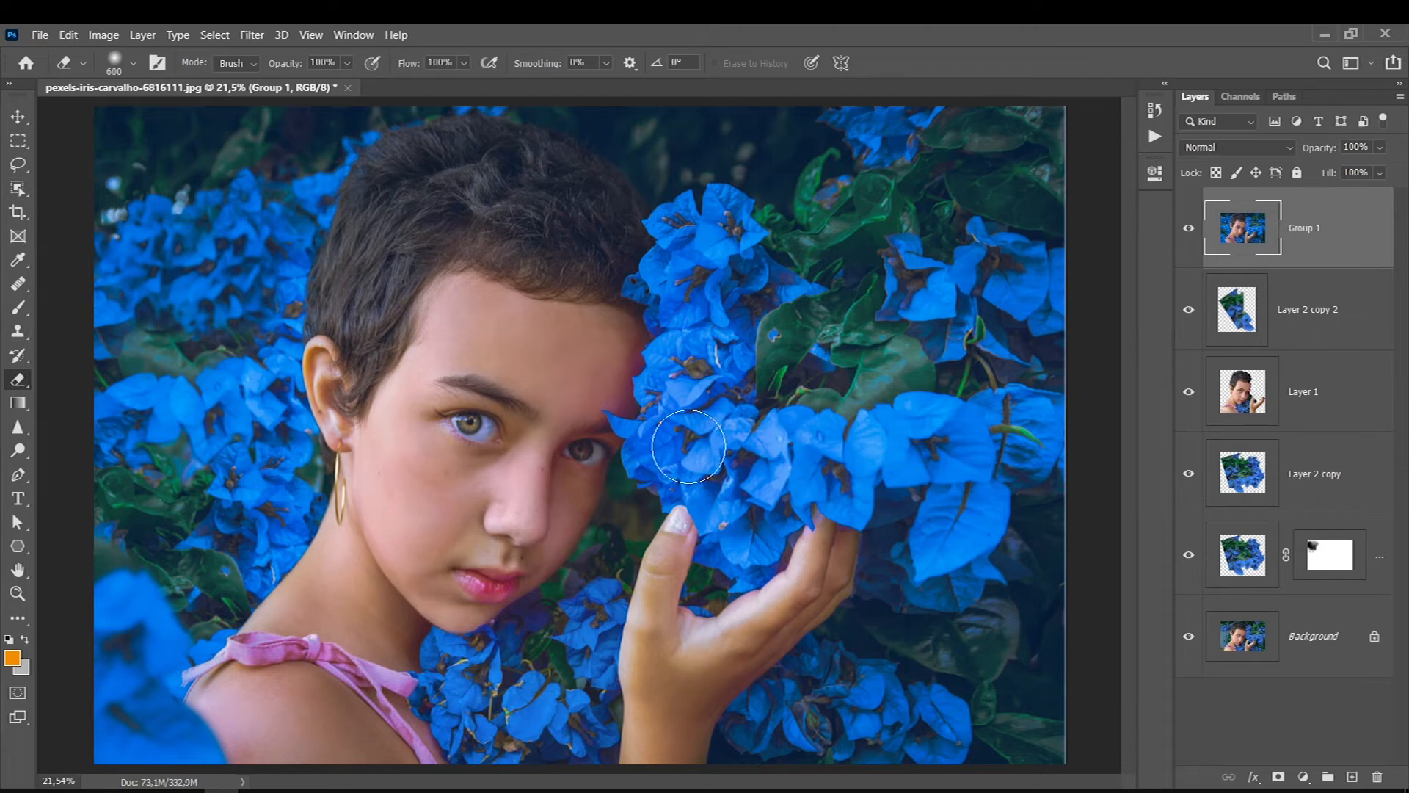
# - Lasso the hand and wrist with a 15-pixel feather and add a Hue/Saturation adjustment masked to them above Group 1
pyautogui.click(18, 164)
pyautogui.moveTo(681, 512)
pyautogui.mouseDown()
pyautogui.moveTo(643, 563)
pyautogui.moveTo(646, 535)
pyautogui.moveTo(615, 615)
pyautogui.moveTo(603, 733)
pyautogui.moveTo(648, 777)
pyautogui.moveTo(861, 593)
pyautogui.moveTo(843, 494)
pyautogui.moveTo(699, 608)
pyautogui.moveTo(706, 544)
pyautogui.moveTo(670, 500)
pyautogui.mouseUp()
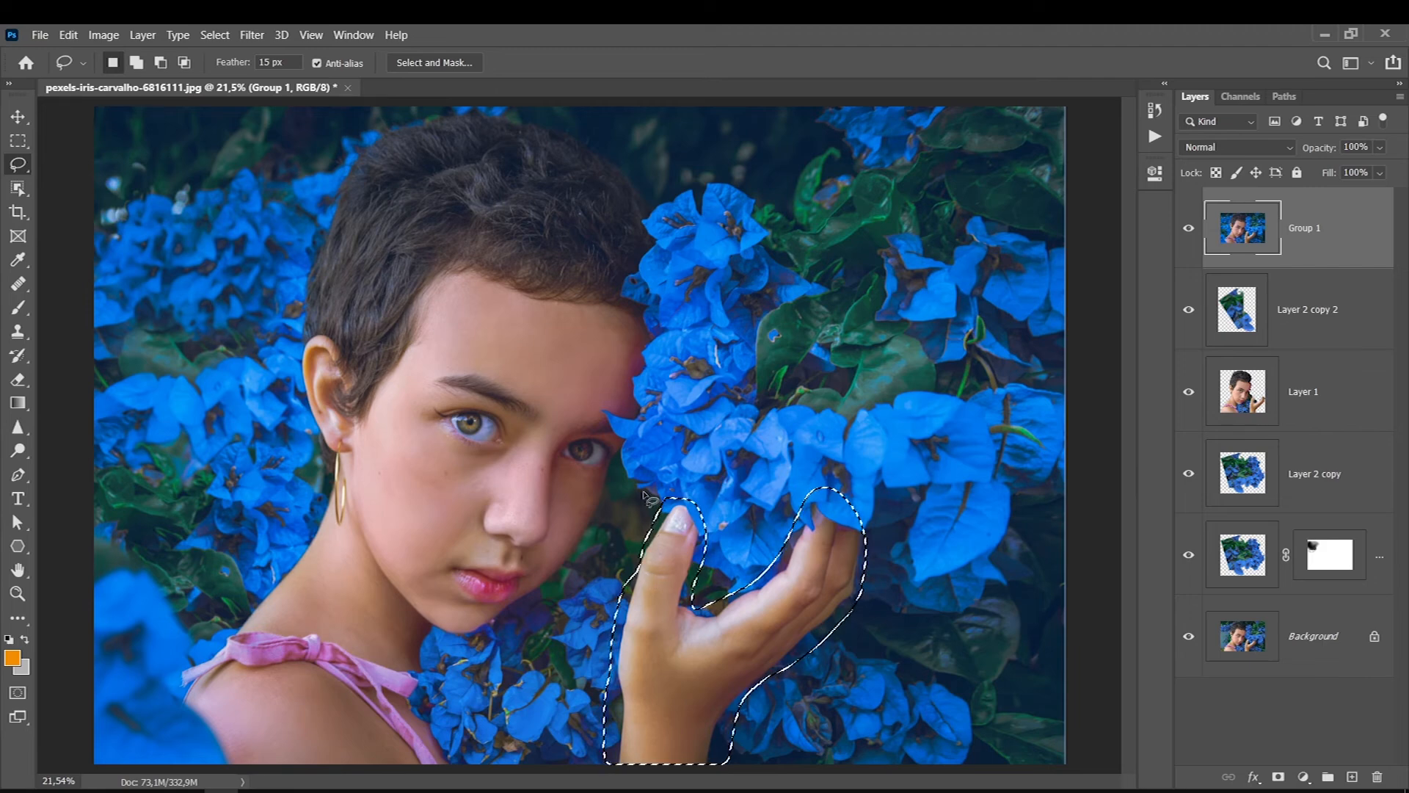
pyautogui.click(1303, 776)
pyautogui.click(1283, 681)
pyautogui.click(1306, 239)
pyautogui.click(1304, 776)
pyautogui.click(1308, 599)
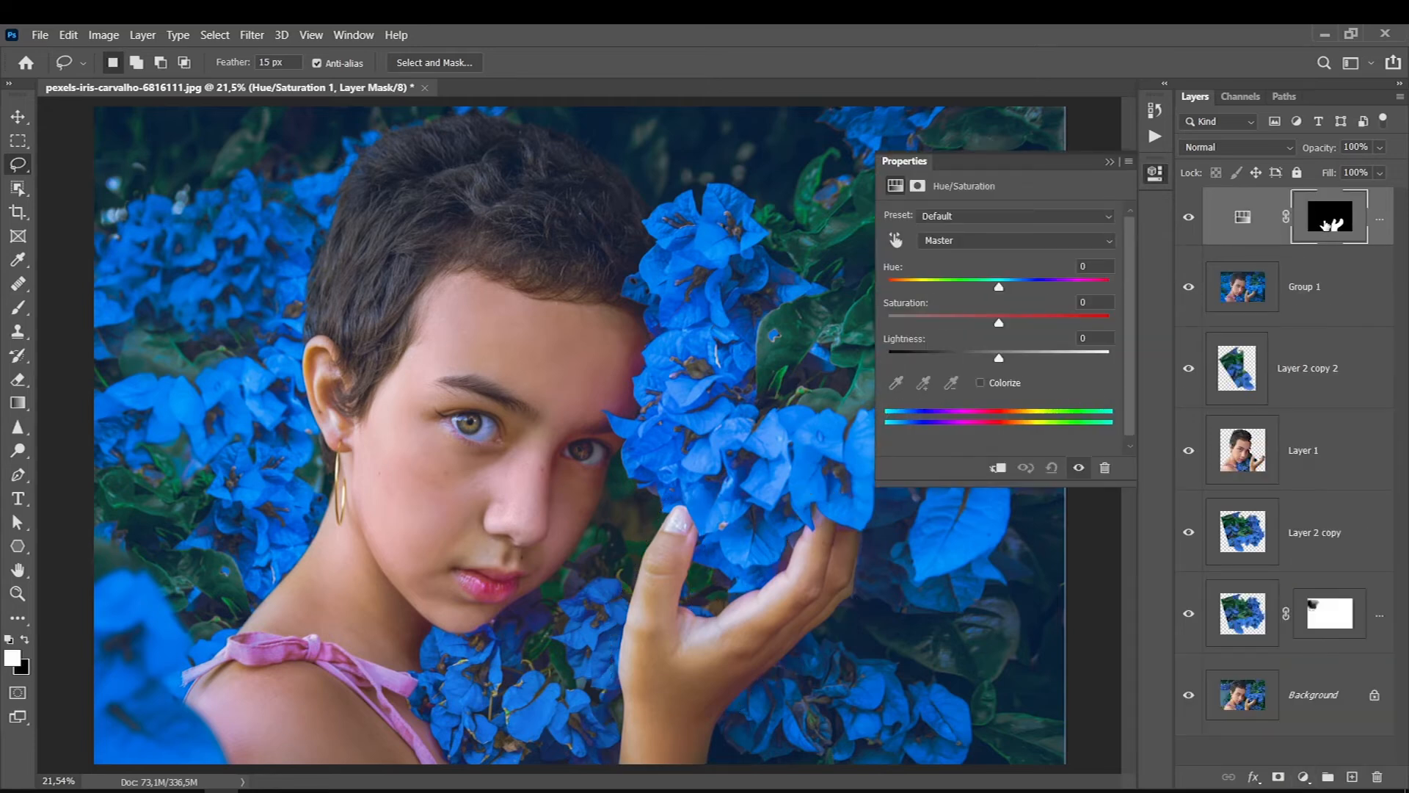
# - Adjust the hand's reds to hue -9, saturation +4 and lightness -12
pyautogui.click(896, 240)
pyautogui.click(681, 683)
pyautogui.moveTo(681, 683); pyautogui.dragTo(646, 694)
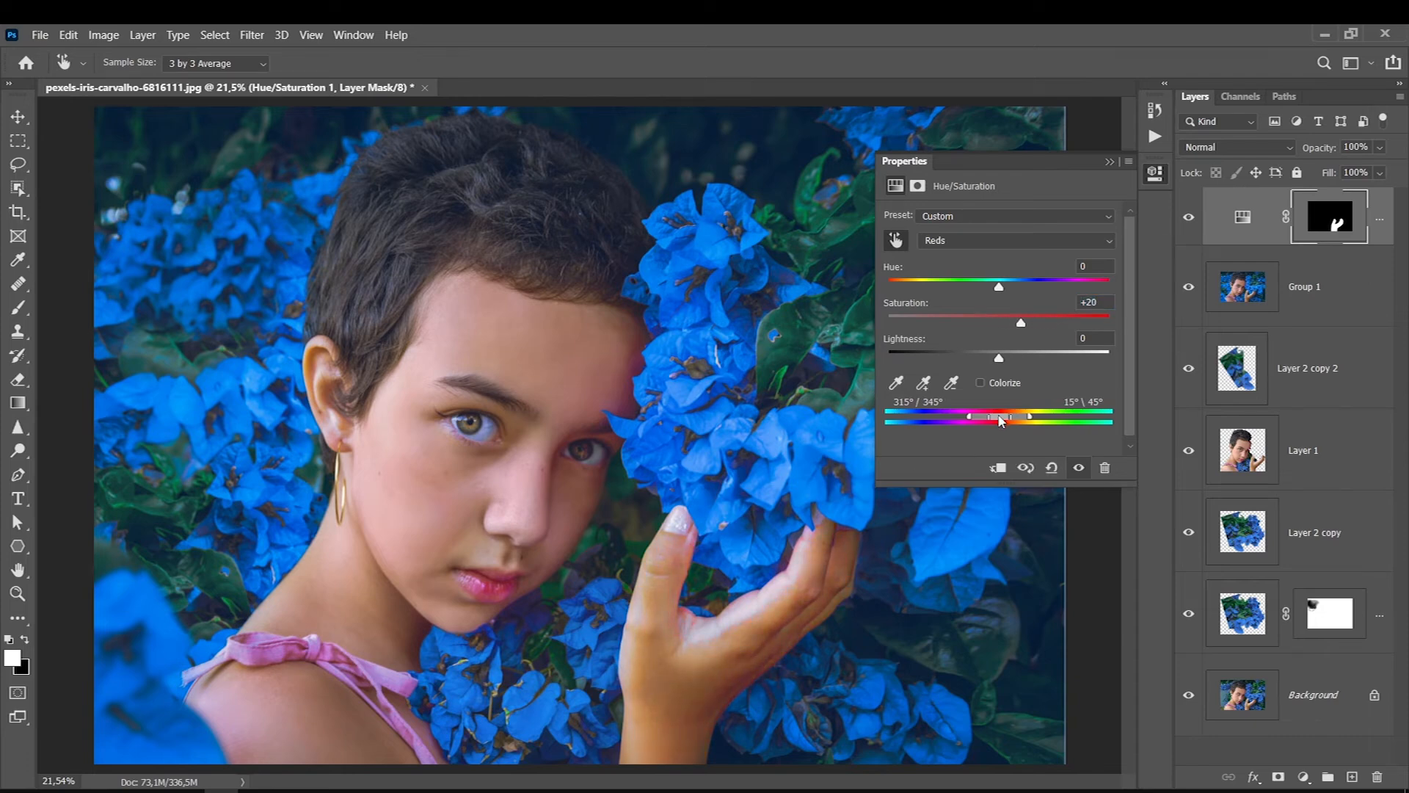
pyautogui.moveTo(1020, 323); pyautogui.dragTo(991, 289)
pyautogui.moveTo(998, 357); pyautogui.dragTo(985, 357)
pyautogui.moveTo(1000, 323); pyautogui.dragTo(988, 290)
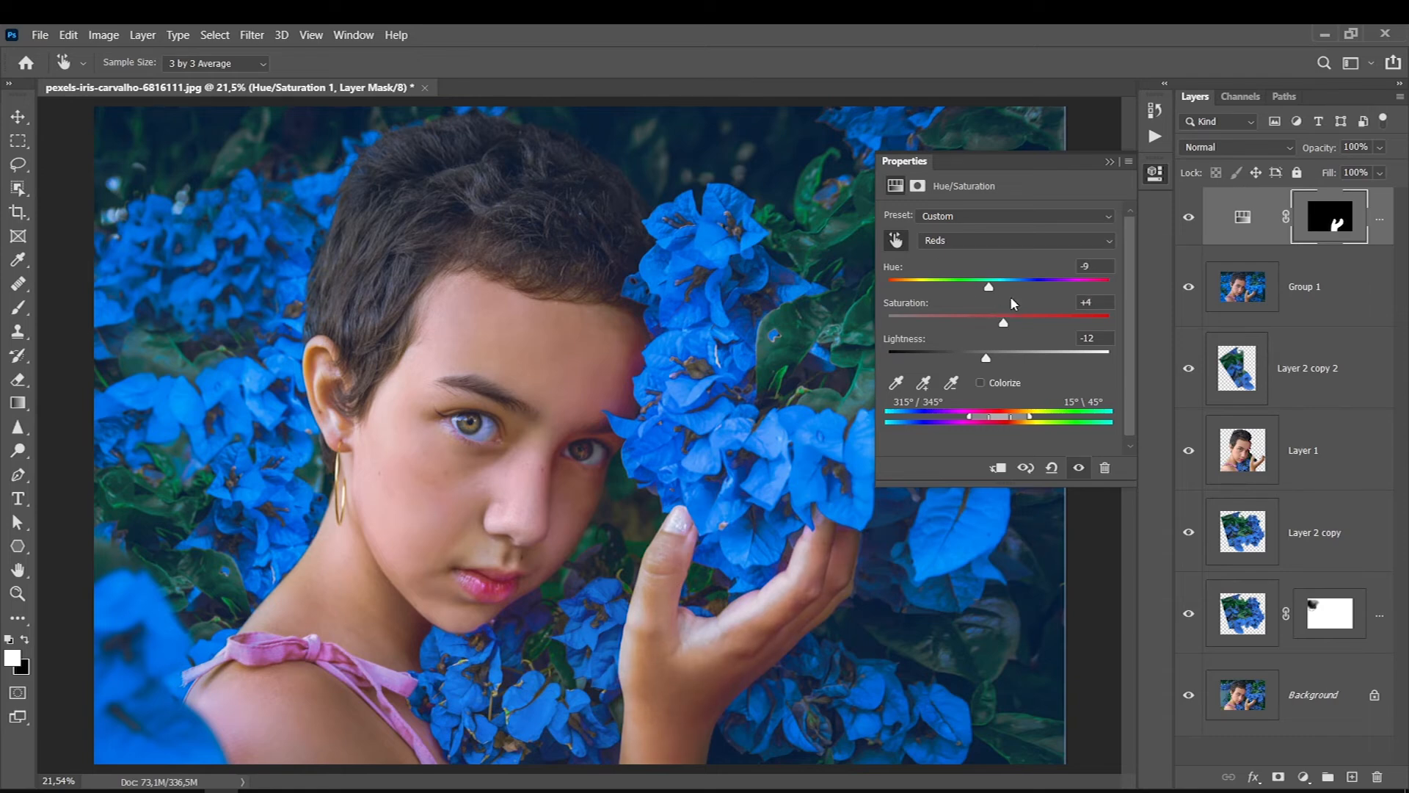
# - Compare the hand with and without the Hue/Saturation adjustment, and hide the adjustment layer
pyautogui.click(1189, 217)
pyautogui.click(1189, 217)
pyautogui.click(1189, 218)
pyautogui.click(1189, 217)
pyautogui.click(1109, 162)
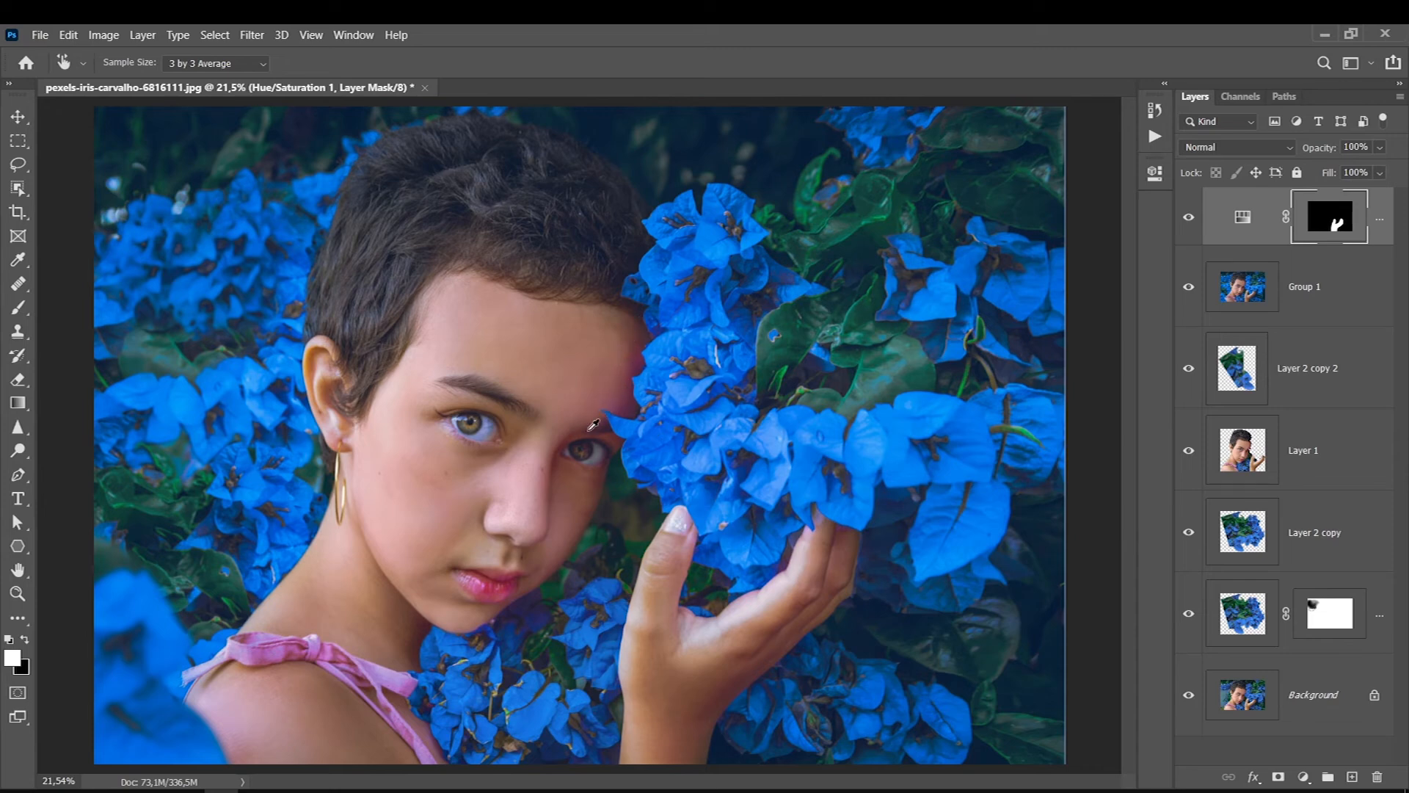
pyautogui.keyDown('ctrl'); pyautogui.click(646, 390); pyautogui.keyUp('ctrl')
pyautogui.keyDown('ctrl'); pyautogui.click(646, 390); pyautogui.keyUp('ctrl')
pyautogui.keyDown('ctrl'); pyautogui.click(646, 390); pyautogui.keyUp('ctrl')
pyautogui.hotkey('ctrl', '-')
pyautogui.hotkey('ctrl', '-')
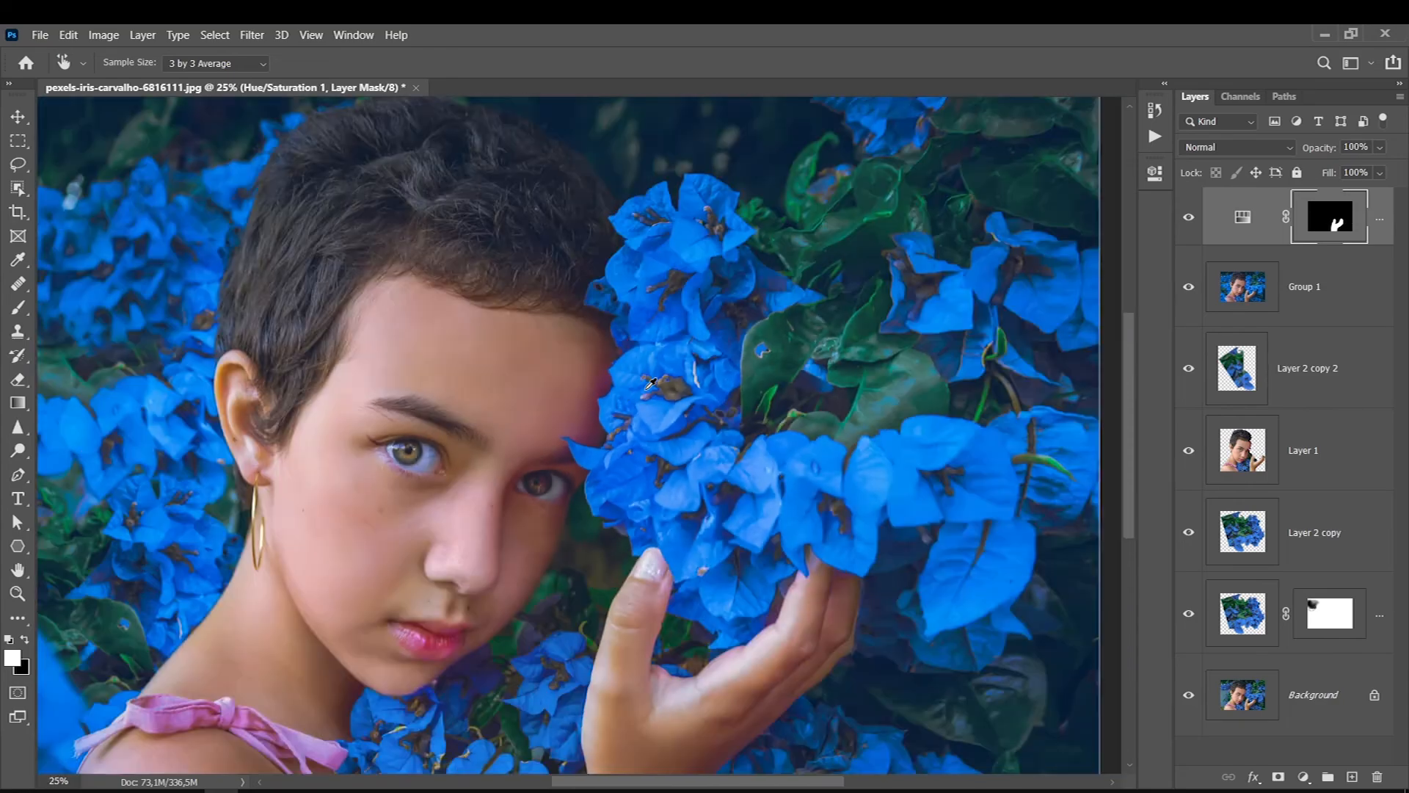
pyautogui.hotkey('ctrl', '0')
# - Add a Selective Color adjustment layer on top and set its Magentas to about +70% cyan and -100% magenta
pyautogui.click(1301, 776)
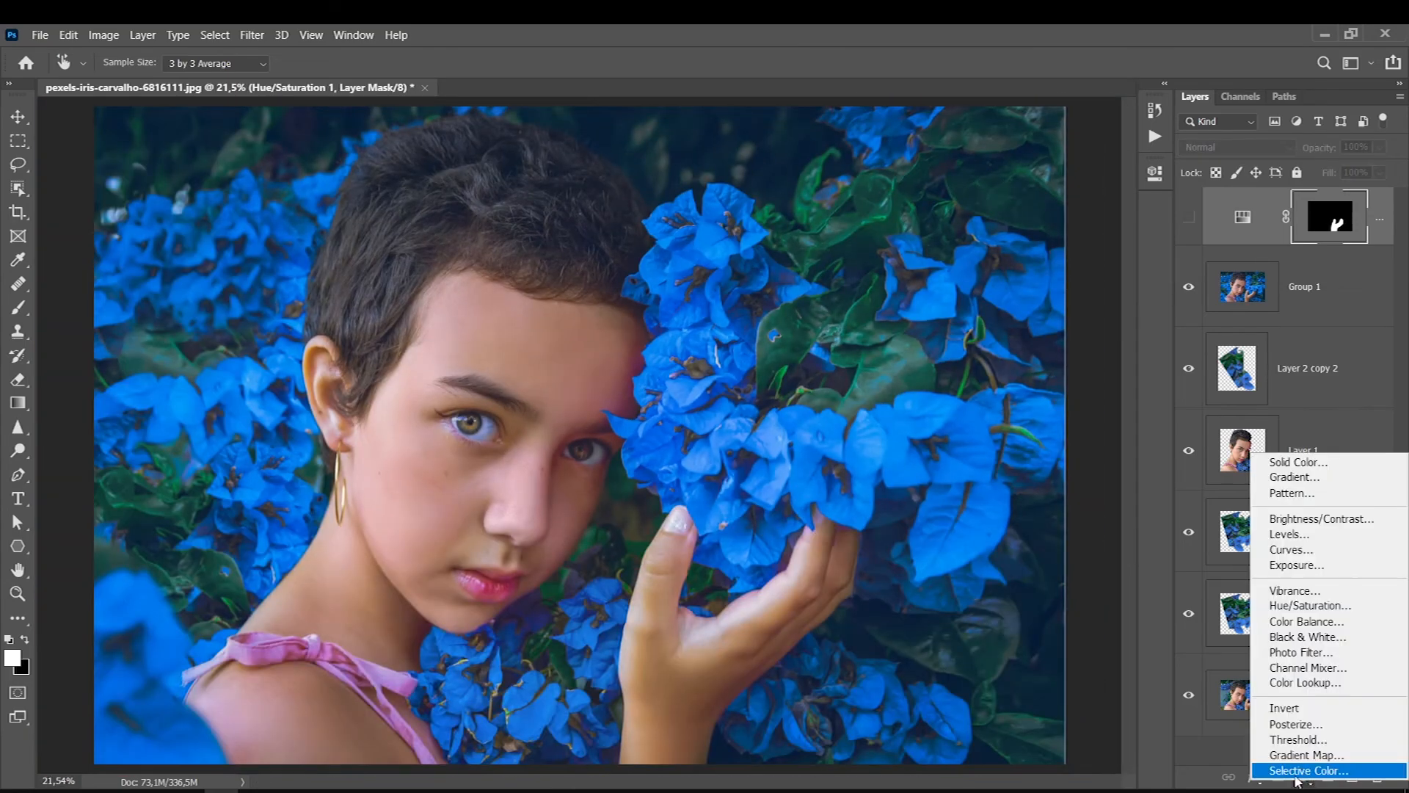
pyautogui.click(1299, 770)
pyautogui.press('l')
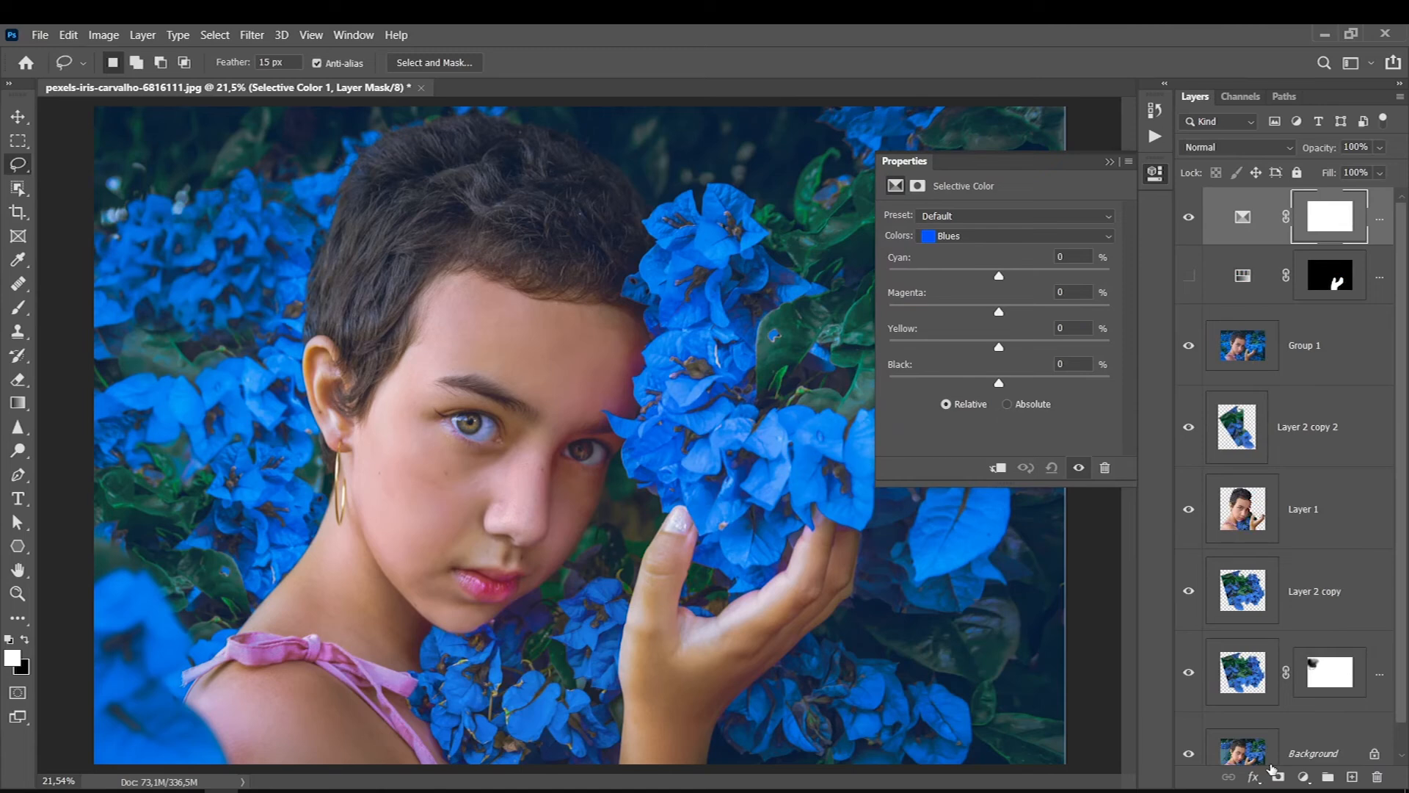
pyautogui.click(947, 236)
pyautogui.click(942, 321)
pyautogui.keyDown('ctrl'); pyautogui.click(595, 424); pyautogui.keyUp('ctrl')
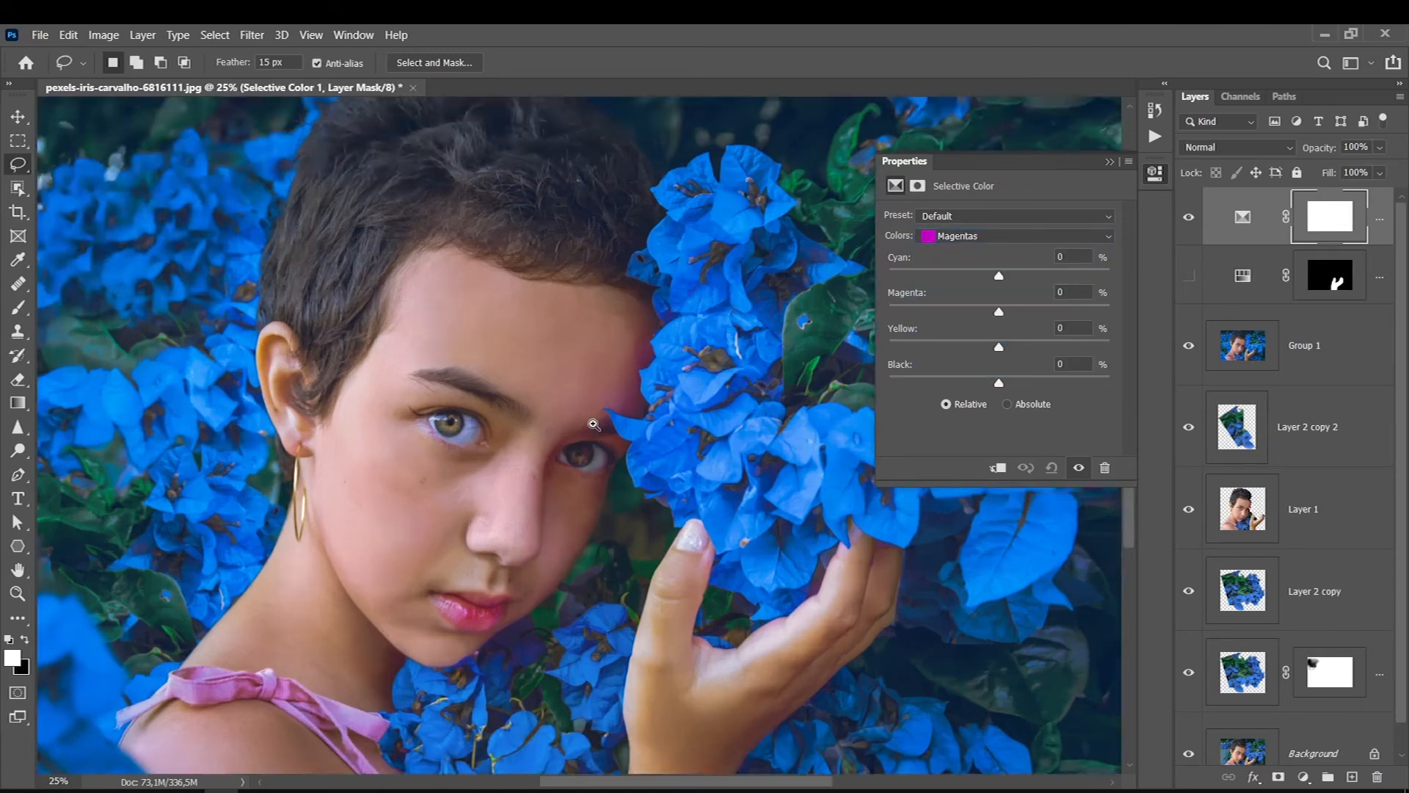
pyautogui.keyDown('ctrl'); pyautogui.click(595, 424); pyautogui.keyUp('ctrl')
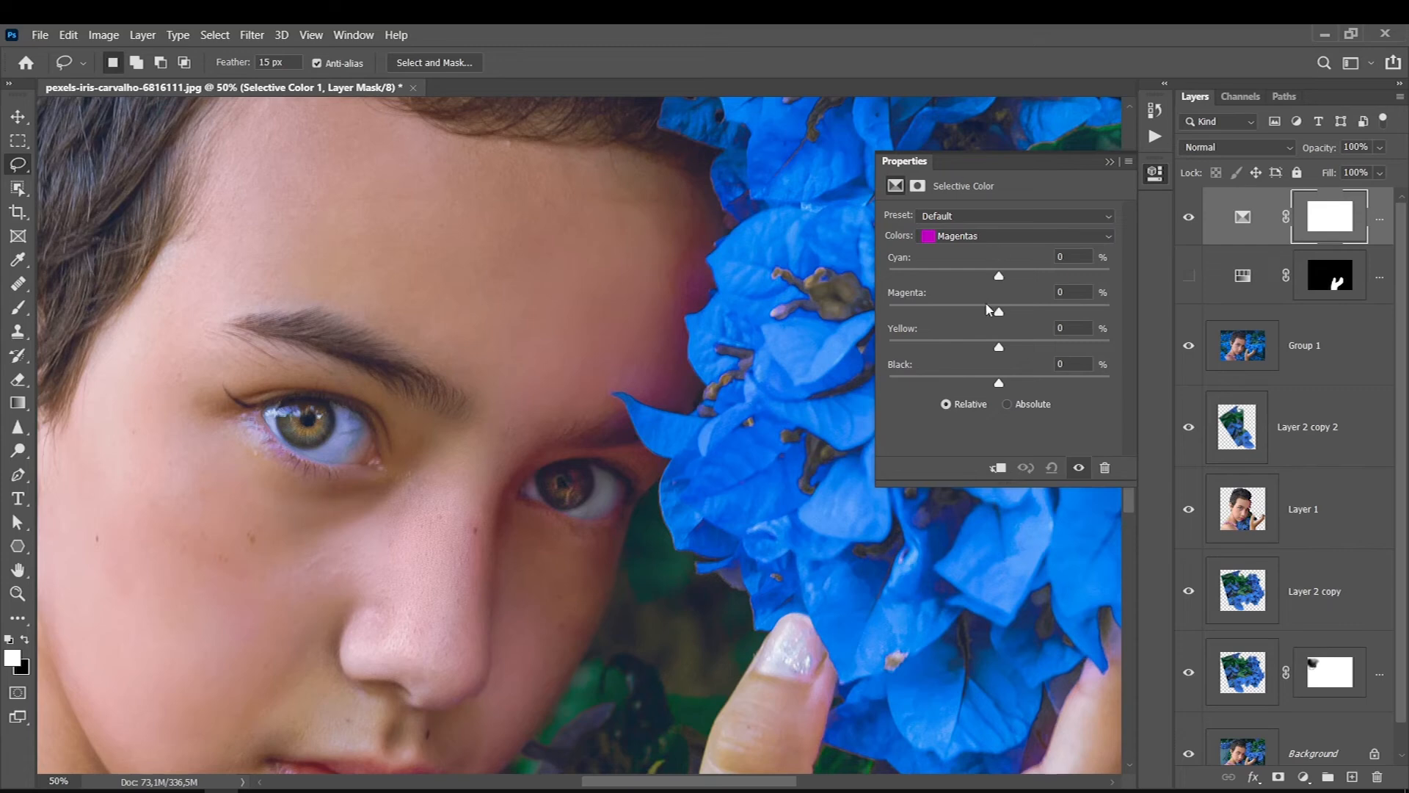
pyautogui.moveTo(998, 314); pyautogui.dragTo(875, 305)
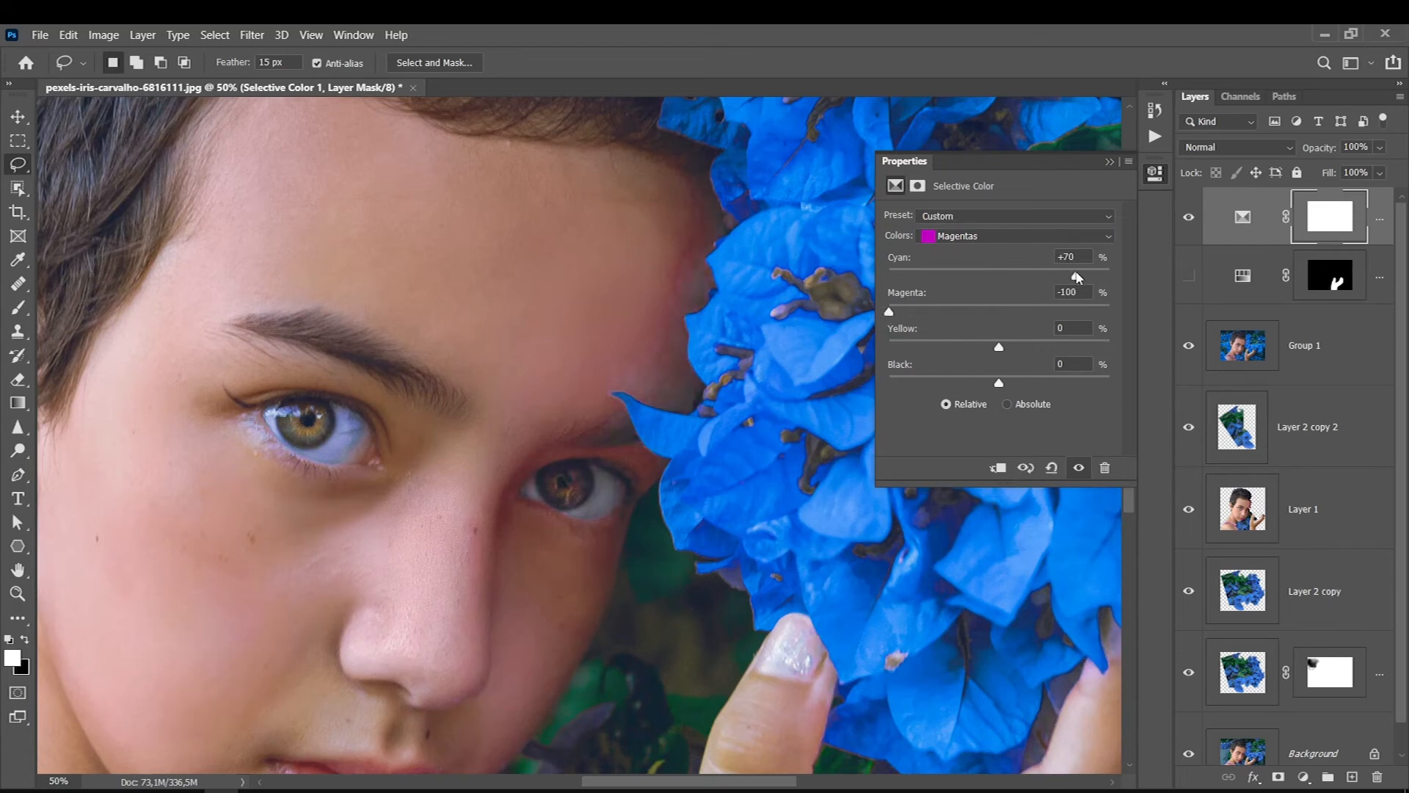
# - Adjust the Reds of the Selective Color layer and compare the whole portrait with and without it
pyautogui.click(963, 237)
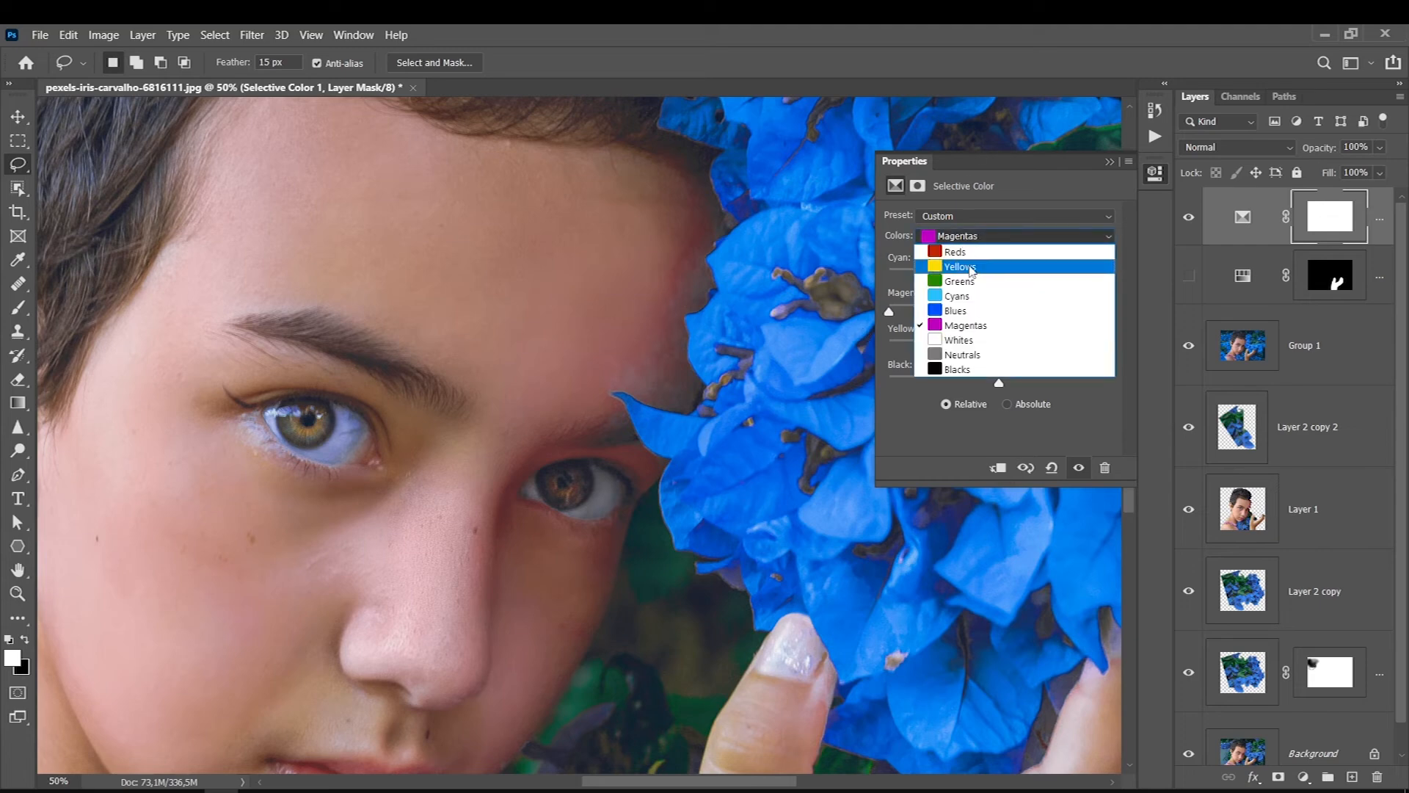
pyautogui.click(958, 252)
pyautogui.moveTo(999, 276); pyautogui.dragTo(953, 347)
pyautogui.click(1110, 161)
pyautogui.hotkey('ctrl', '0')
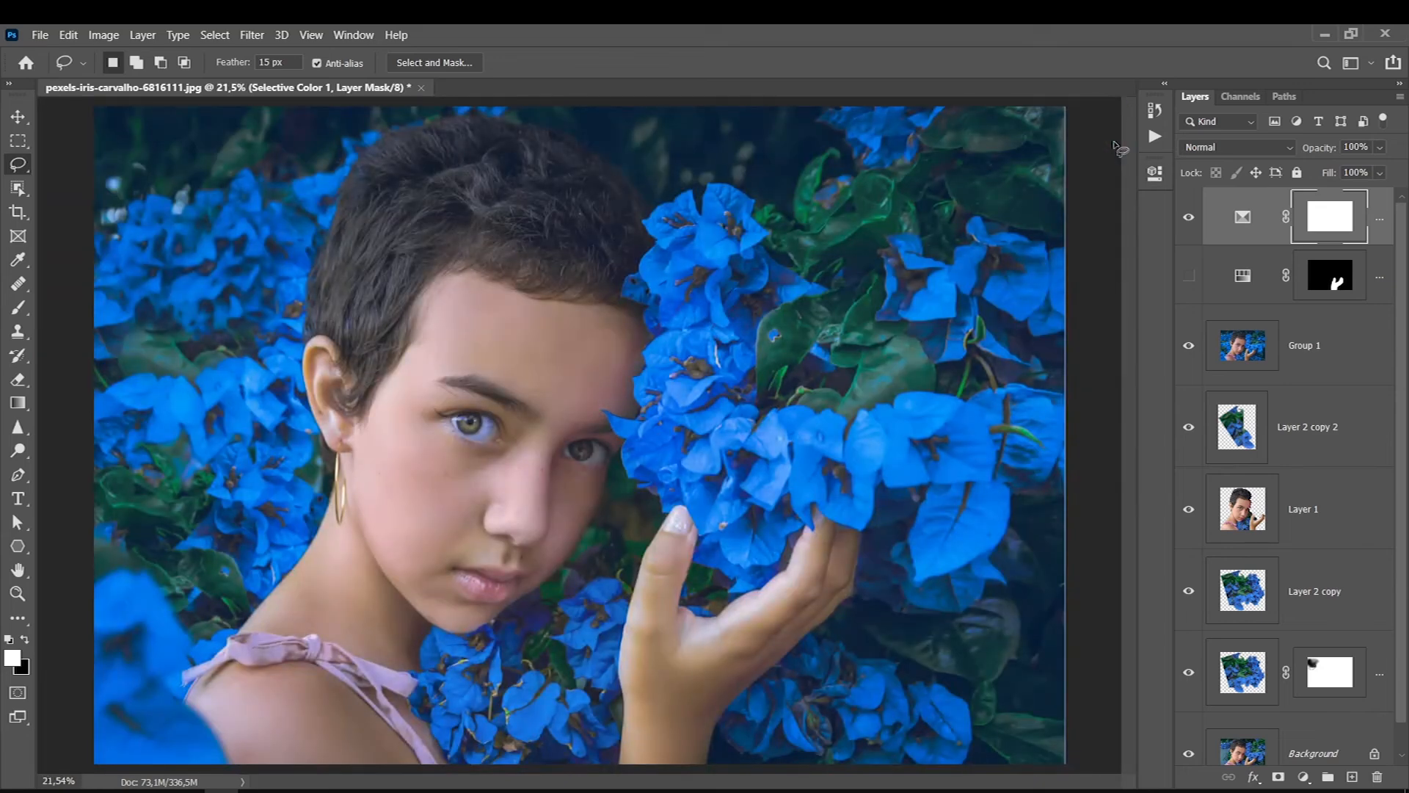
pyautogui.click(1189, 217)
pyautogui.click(1189, 216)
# - Invert the Selective Color mask to black and set the Brush tool to 50% opacity with white as foreground
pyautogui.hotkey('ctrl', 'i')
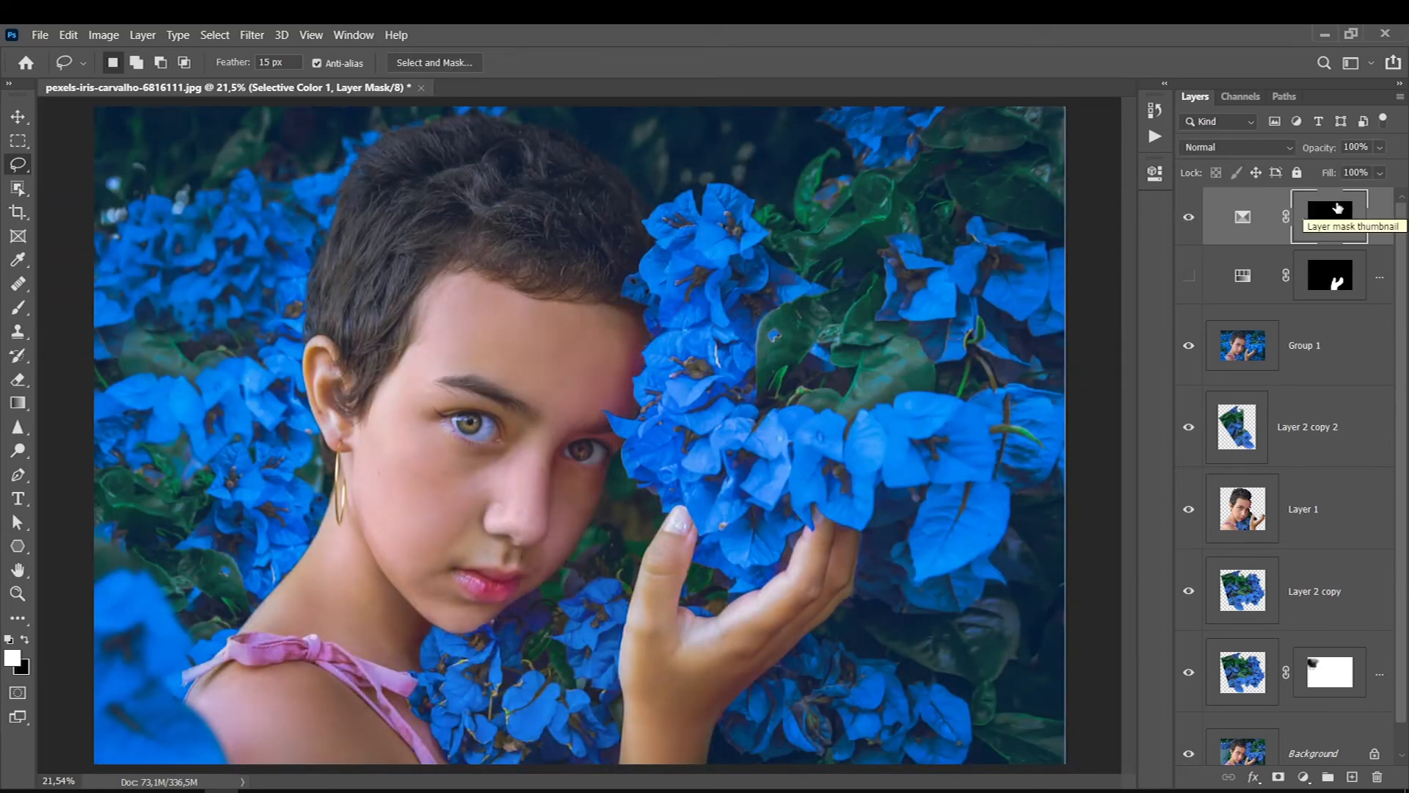
pyautogui.click(20, 311)
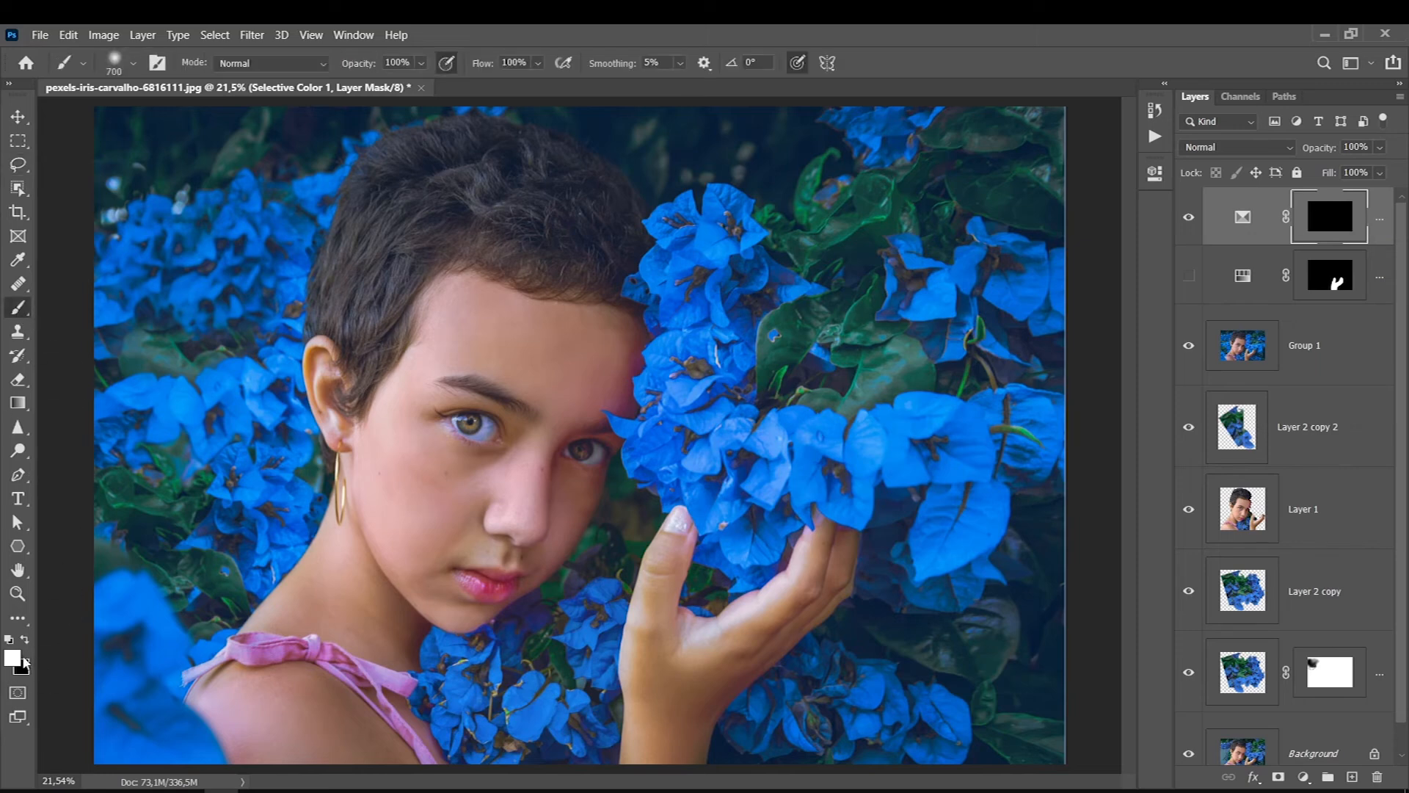
pyautogui.click(421, 65)
pyautogui.click(409, 85)
pyautogui.click(420, 64)
pyautogui.click(396, 85)
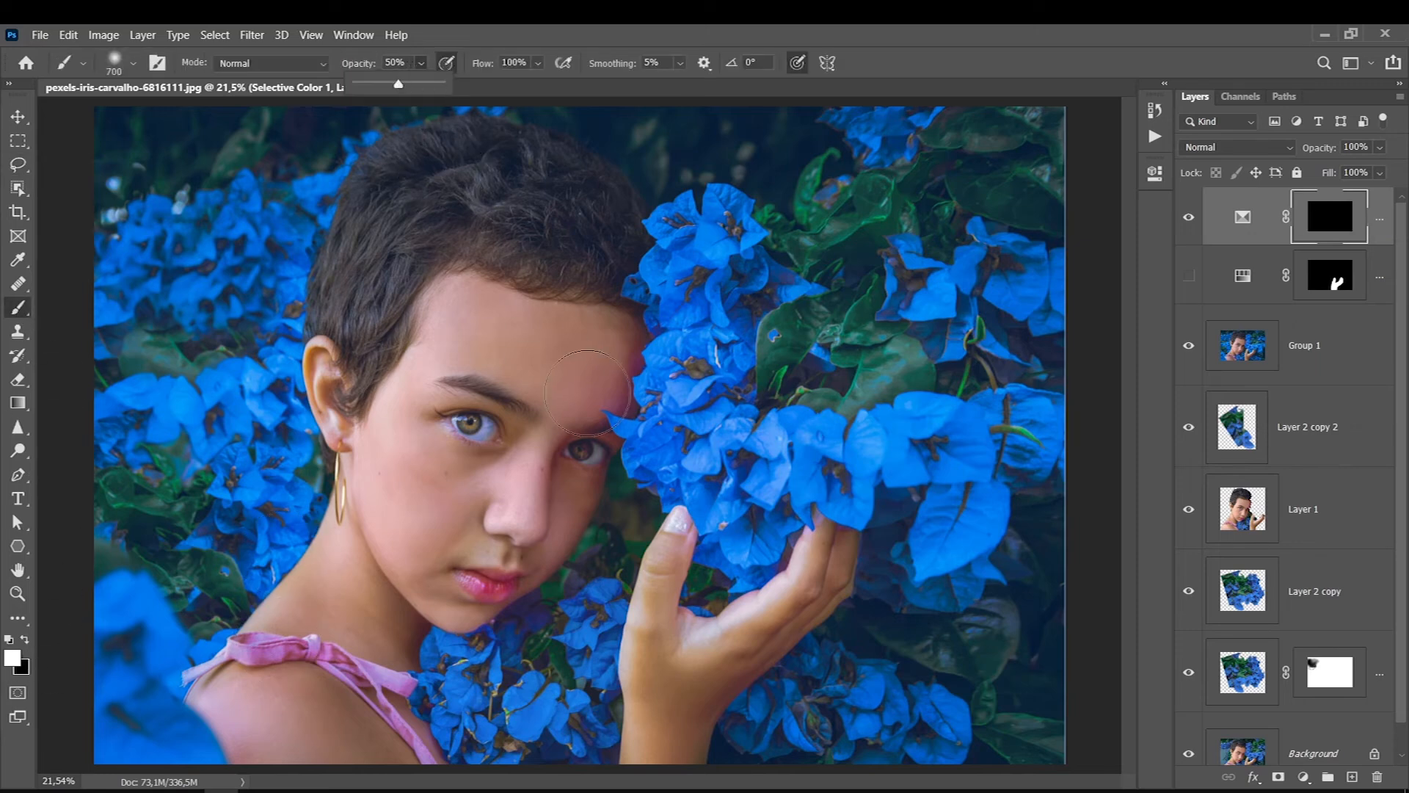
# - Paint white on the Selective Color mask along the forehead and temple edge beside the blue flowers
pyautogui.click(628, 398)
pyautogui.hotkey('ctrl', '+')
pyautogui.hotkey('ctrl', '+')
pyautogui.press('[')
pyautogui.press('[')
pyautogui.press('[')
pyautogui.press('[')
pyautogui.press('[')
pyautogui.press('[')
pyautogui.press('[')
pyautogui.press('[')
pyautogui.press(']')
# - Enlarge the brush and paint white on the Selective Color mask over the palm and the outer fingers
pyautogui.press(']')
pyautogui.press(']')
pyautogui.moveTo(686, 269); pyautogui.dragTo(652, 436)
pyautogui.moveTo(665, 337)
pyautogui.mouseDown()
pyautogui.moveTo(672, 243)
pyautogui.moveTo(636, 440)
pyautogui.moveTo(602, 484)
pyautogui.moveTo(615, 444)
pyautogui.mouseUp()
pyautogui.press(']')
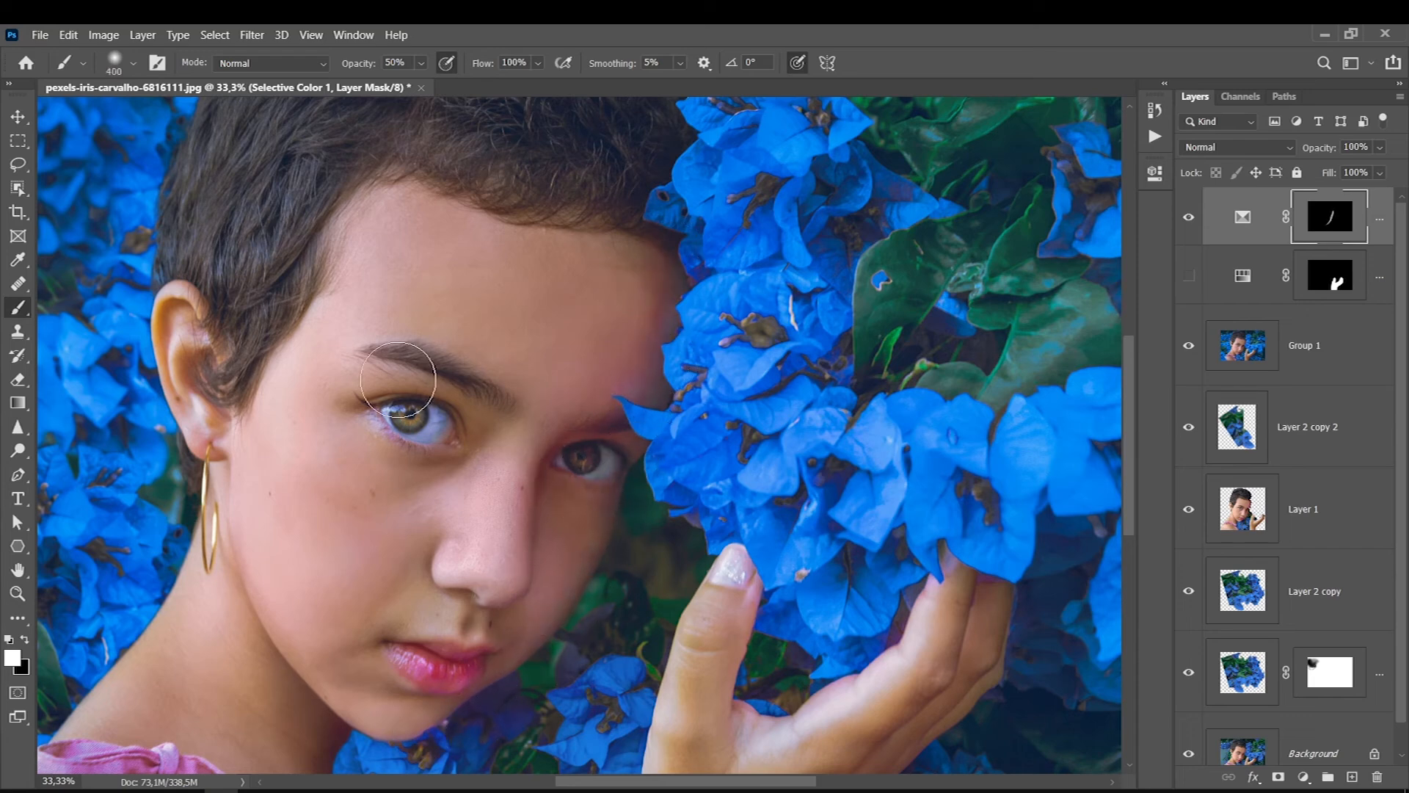
pyautogui.press(']')
pyautogui.press(']')
pyautogui.moveTo(745, 689)
pyautogui.mouseDown()
pyautogui.moveTo(888, 647)
pyautogui.moveTo(790, 690)
pyautogui.mouseUp()
pyautogui.moveTo(1009, 623); pyautogui.dragTo(998, 669)
pyautogui.press('[')
# - Compare the portrait with and without the Selective Color layer, and show the hand's Hue/Saturation layer again
pyautogui.click(1189, 219)
pyautogui.click(1189, 219)
pyautogui.click(1189, 275)
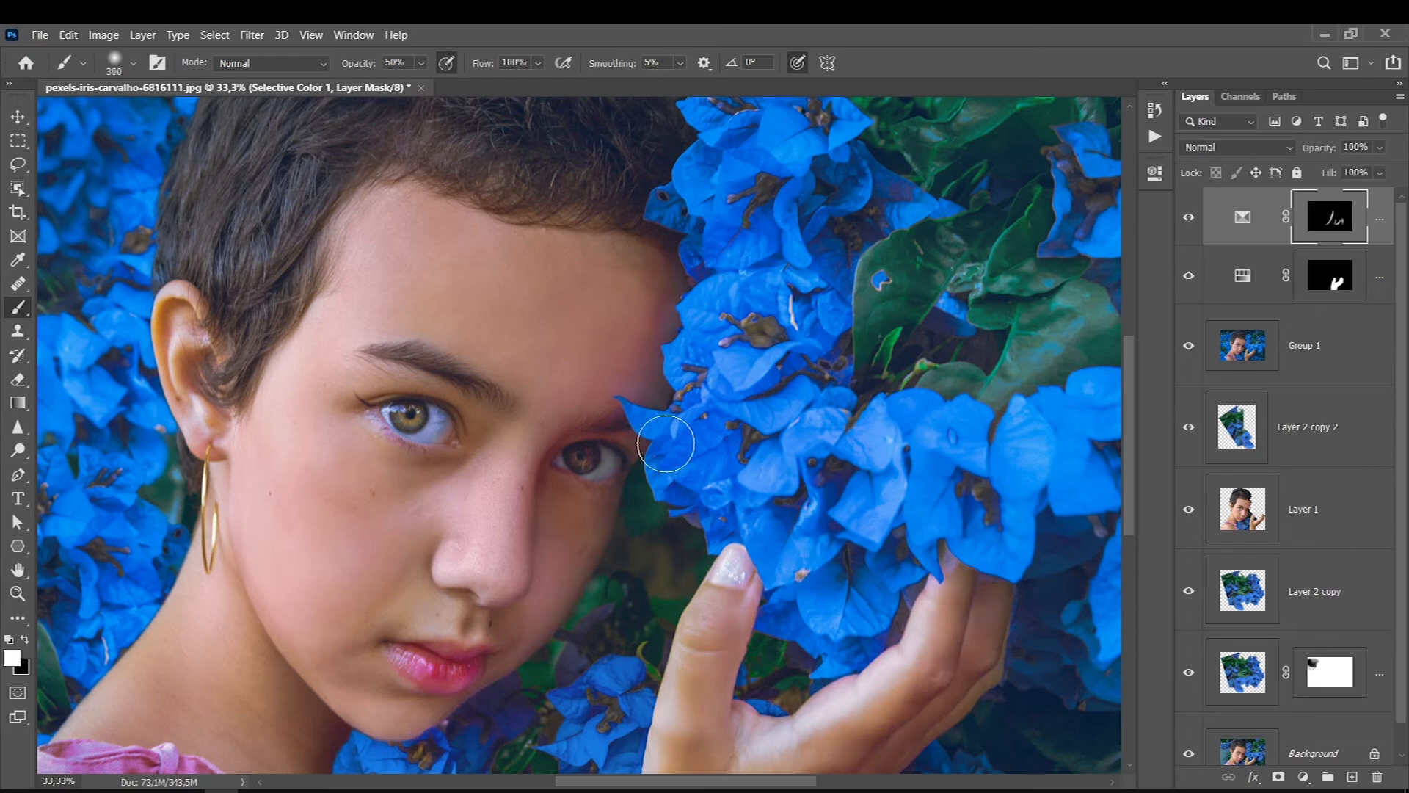
# - Inspect the skin beside the flowers at 100% zoom with and without the Selective Color adjustment
pyautogui.hotkey('ctrl', '1')
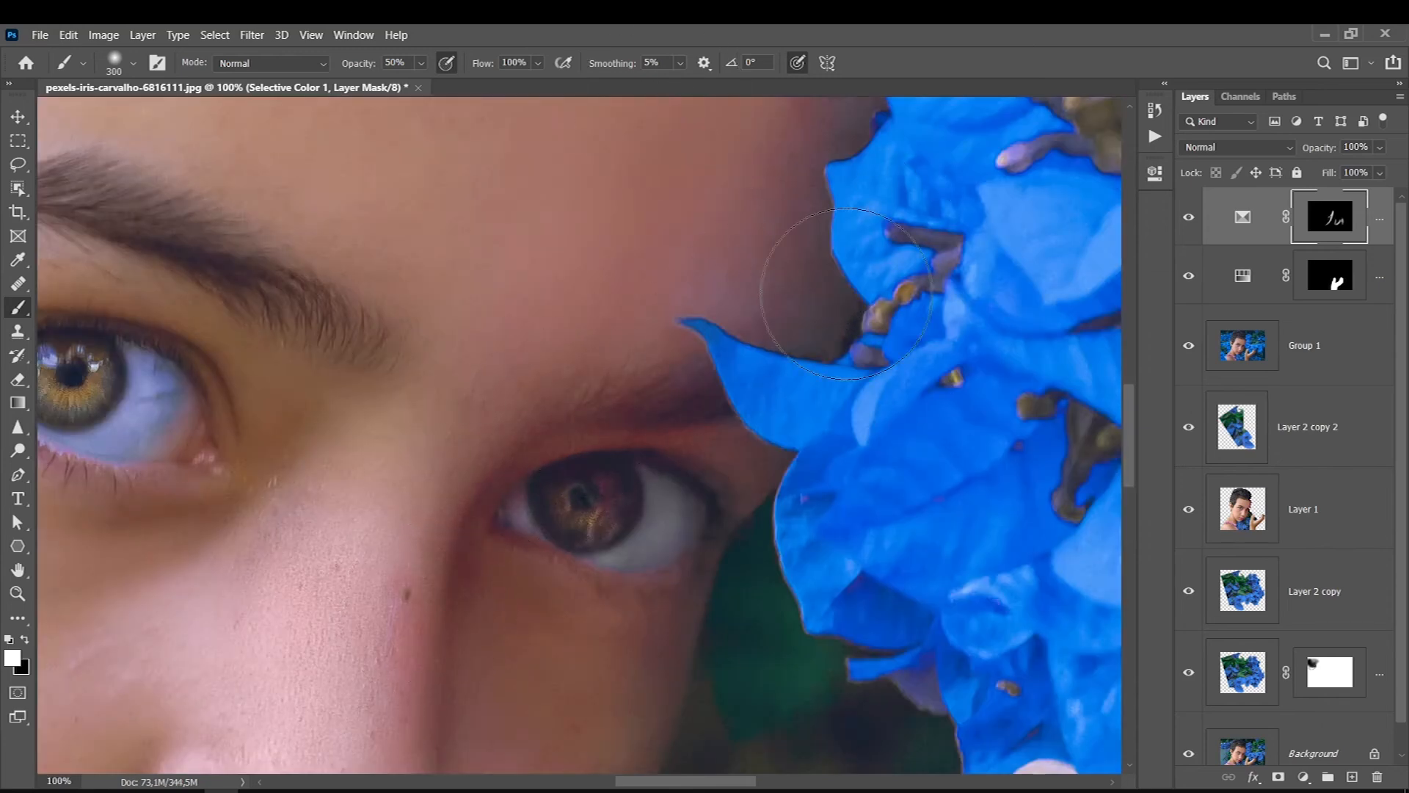
pyautogui.click(1187, 219)
pyautogui.click(1188, 219)
pyautogui.hotkey('ctrl', '0')
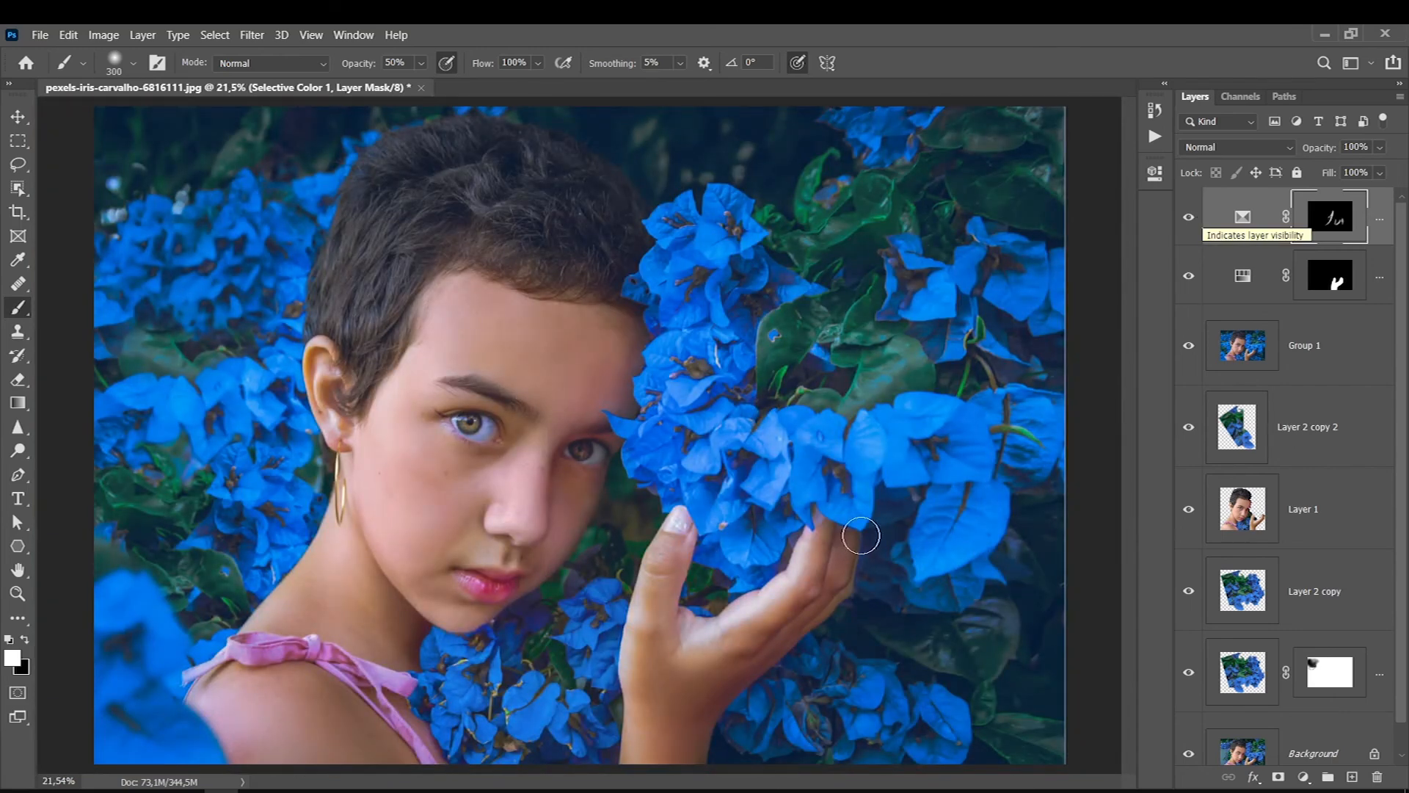